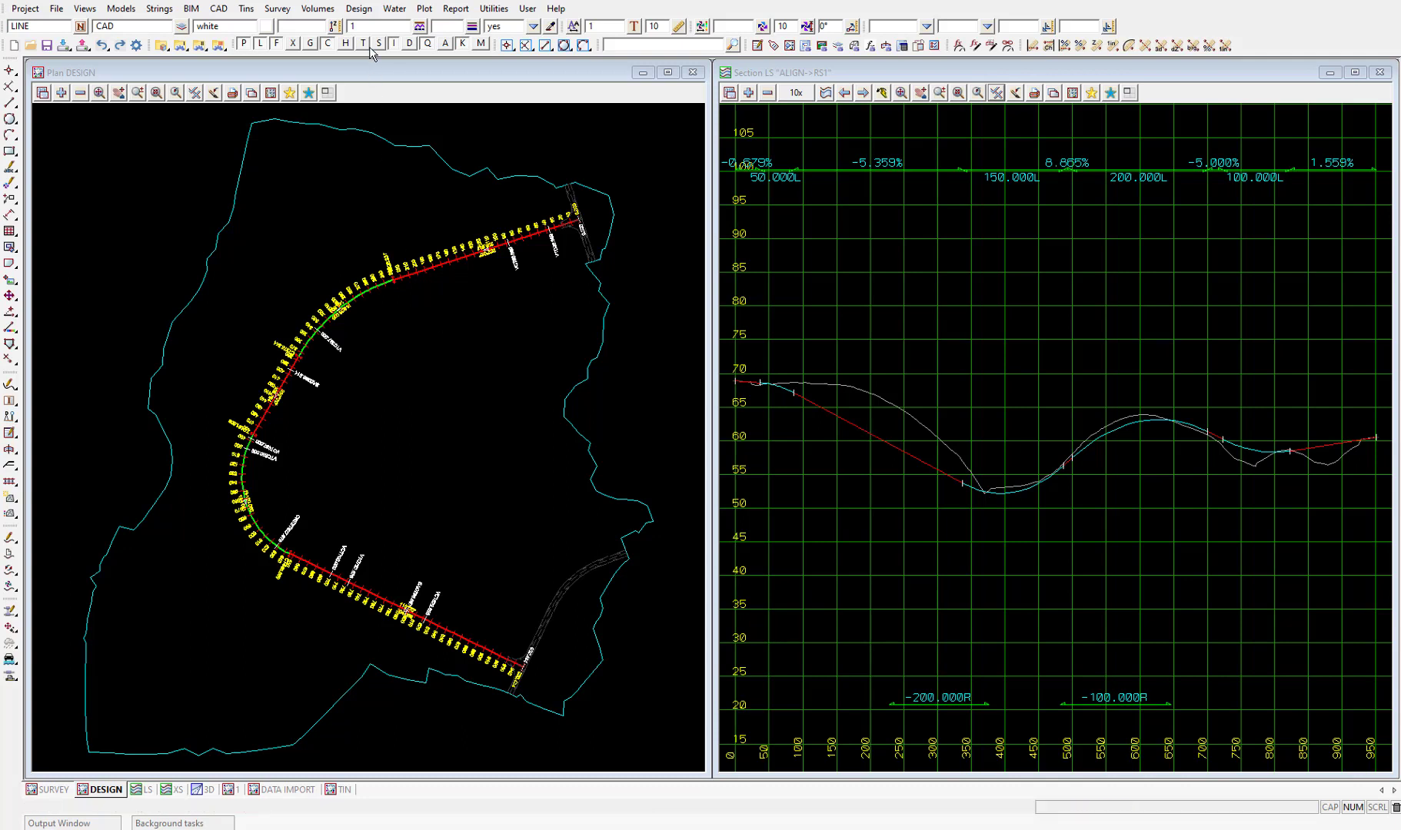
Step: Start a new MTF file named RS1.mtf from the Design > MTF > Create menu
click(359, 9)
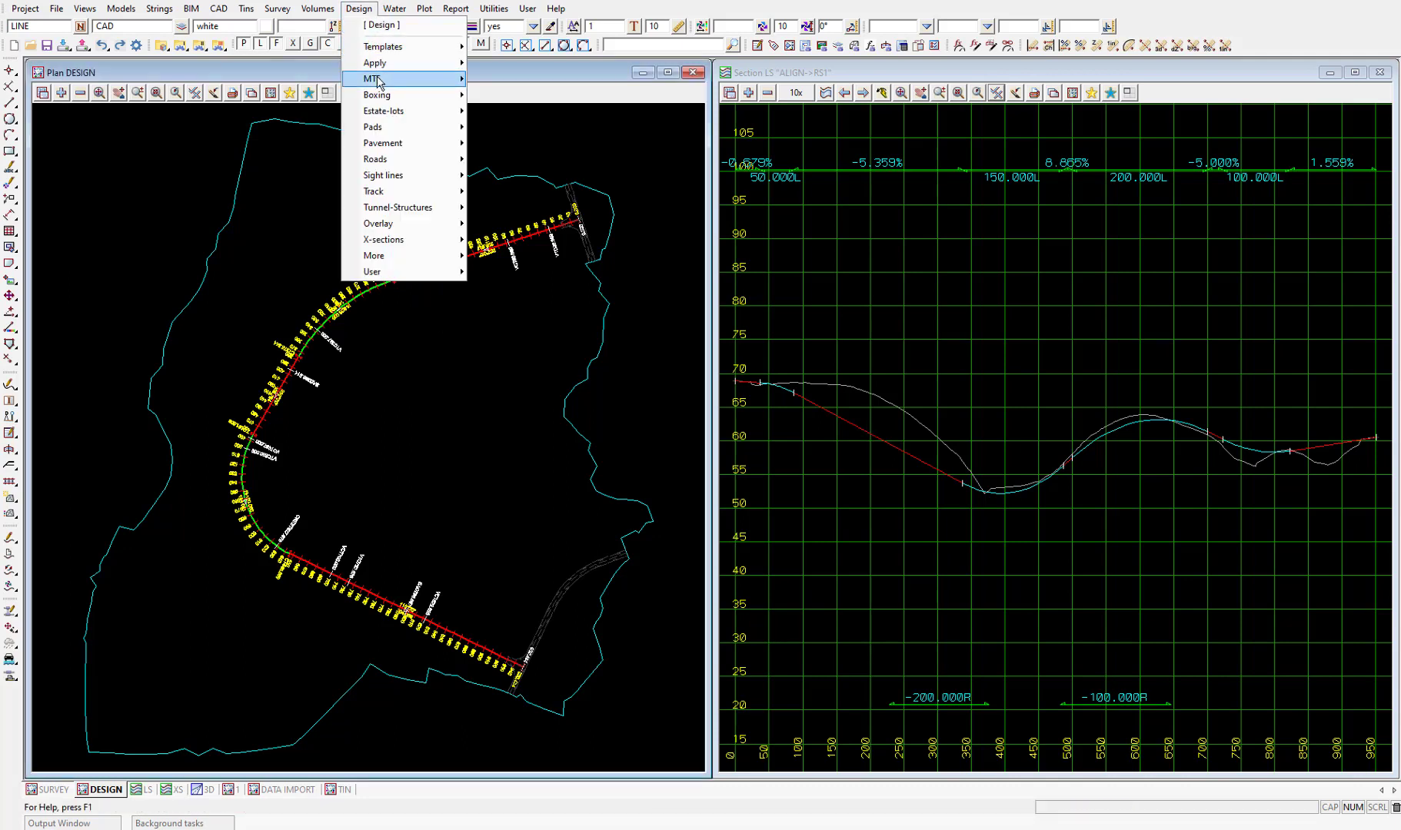
mouse_move(378, 79)
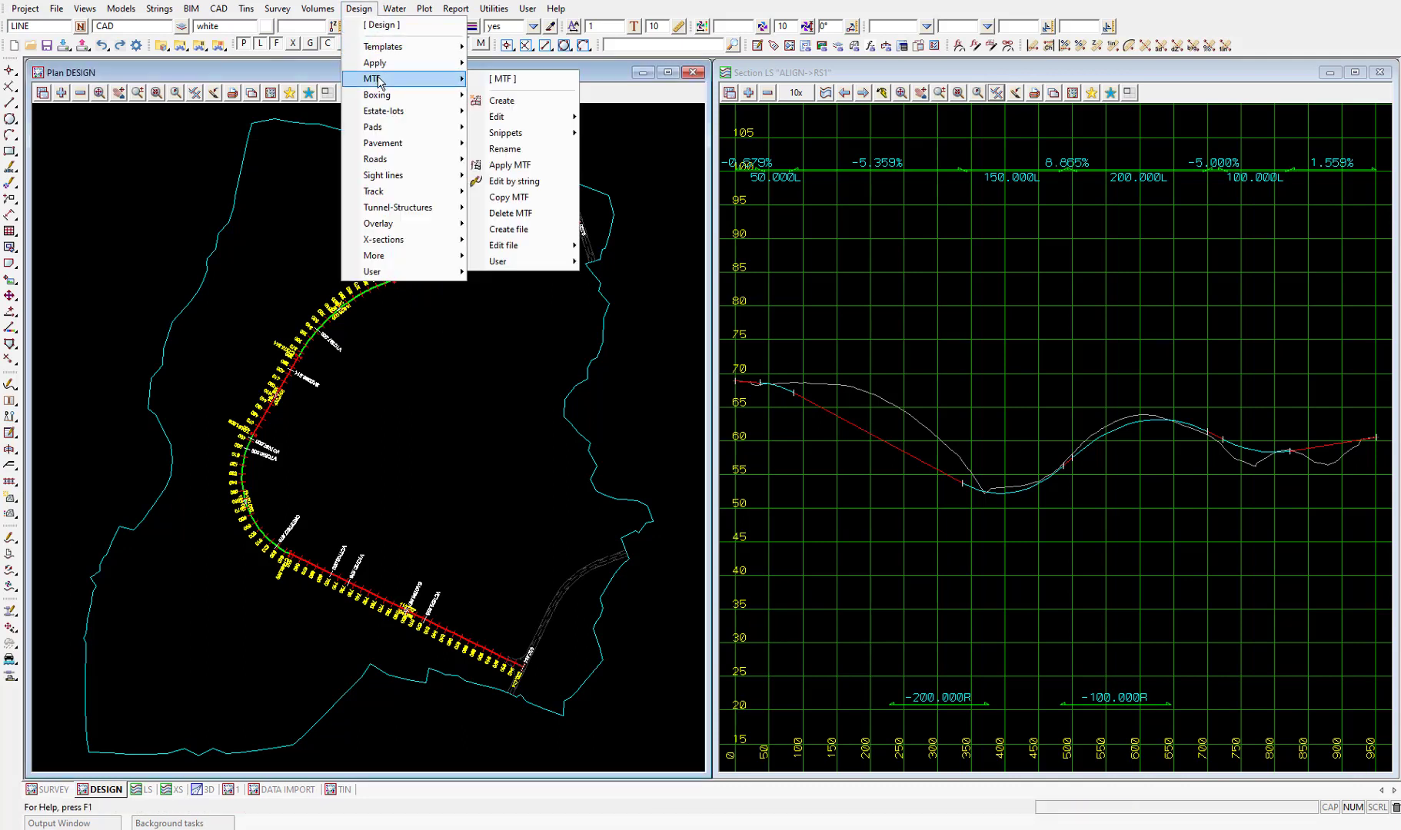
click(553, 105)
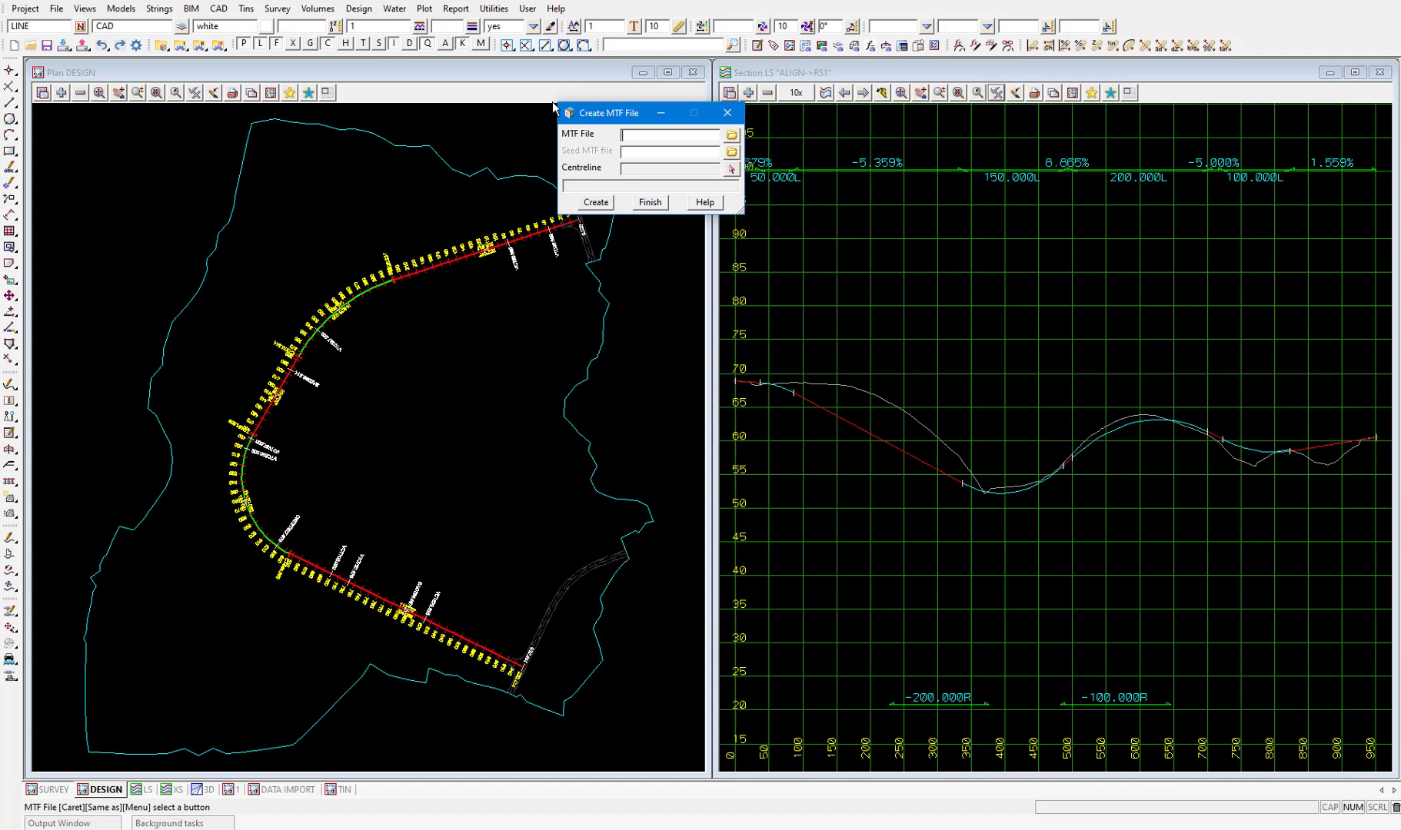
text(RS1)
key(Return)
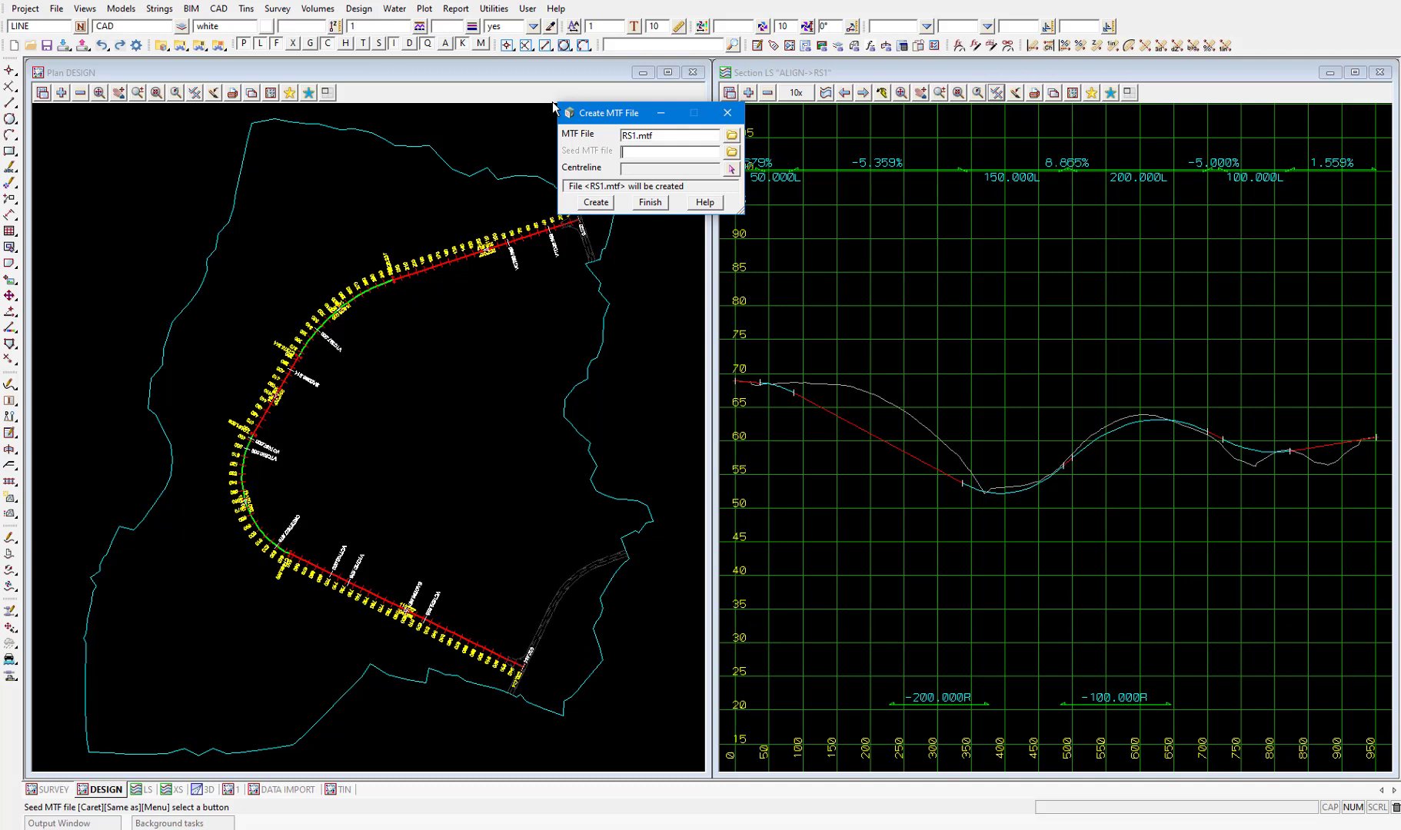
Step: Pick ALIGN->RS1 as the centreline and create the file for editing
click(731, 170)
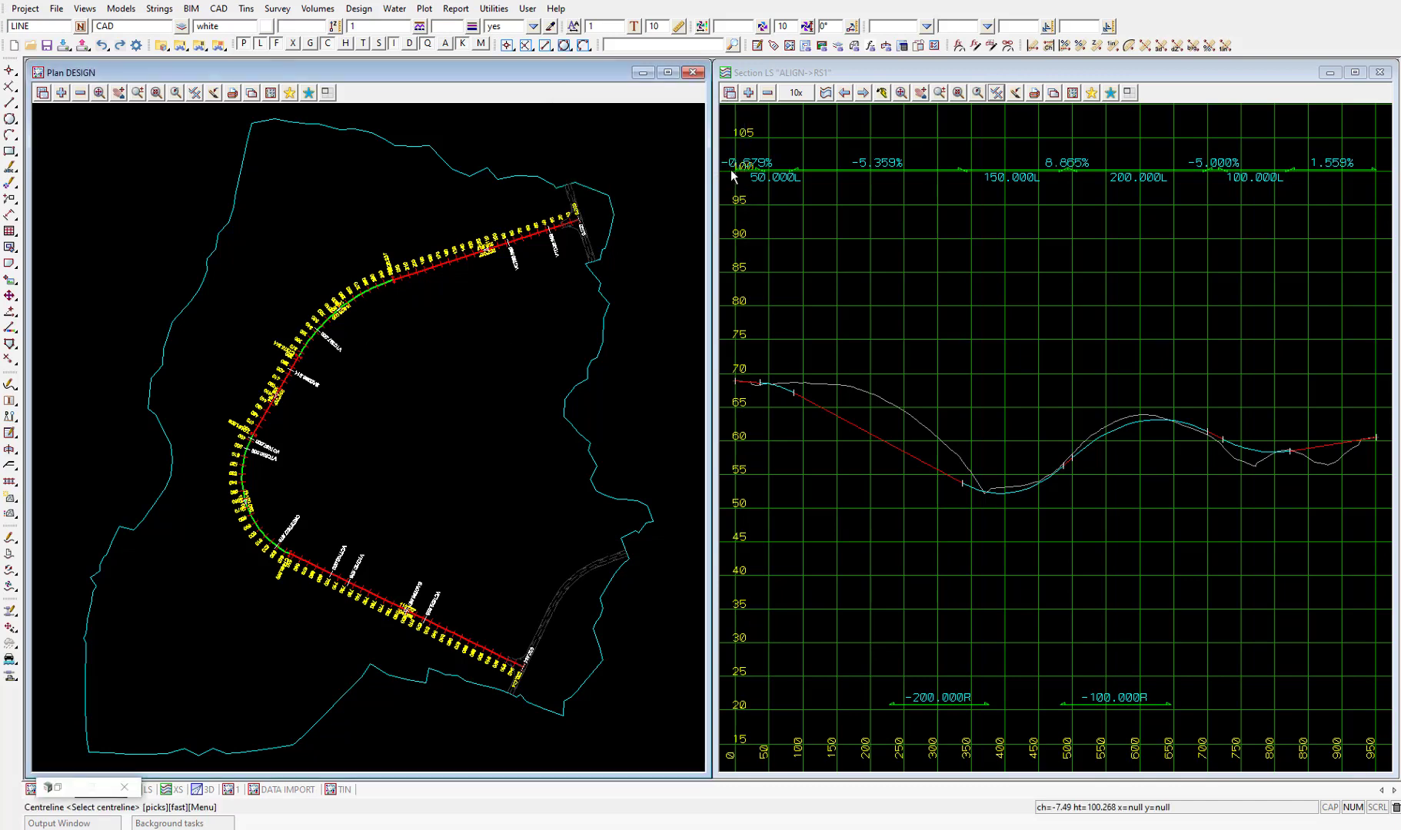
click(434, 266)
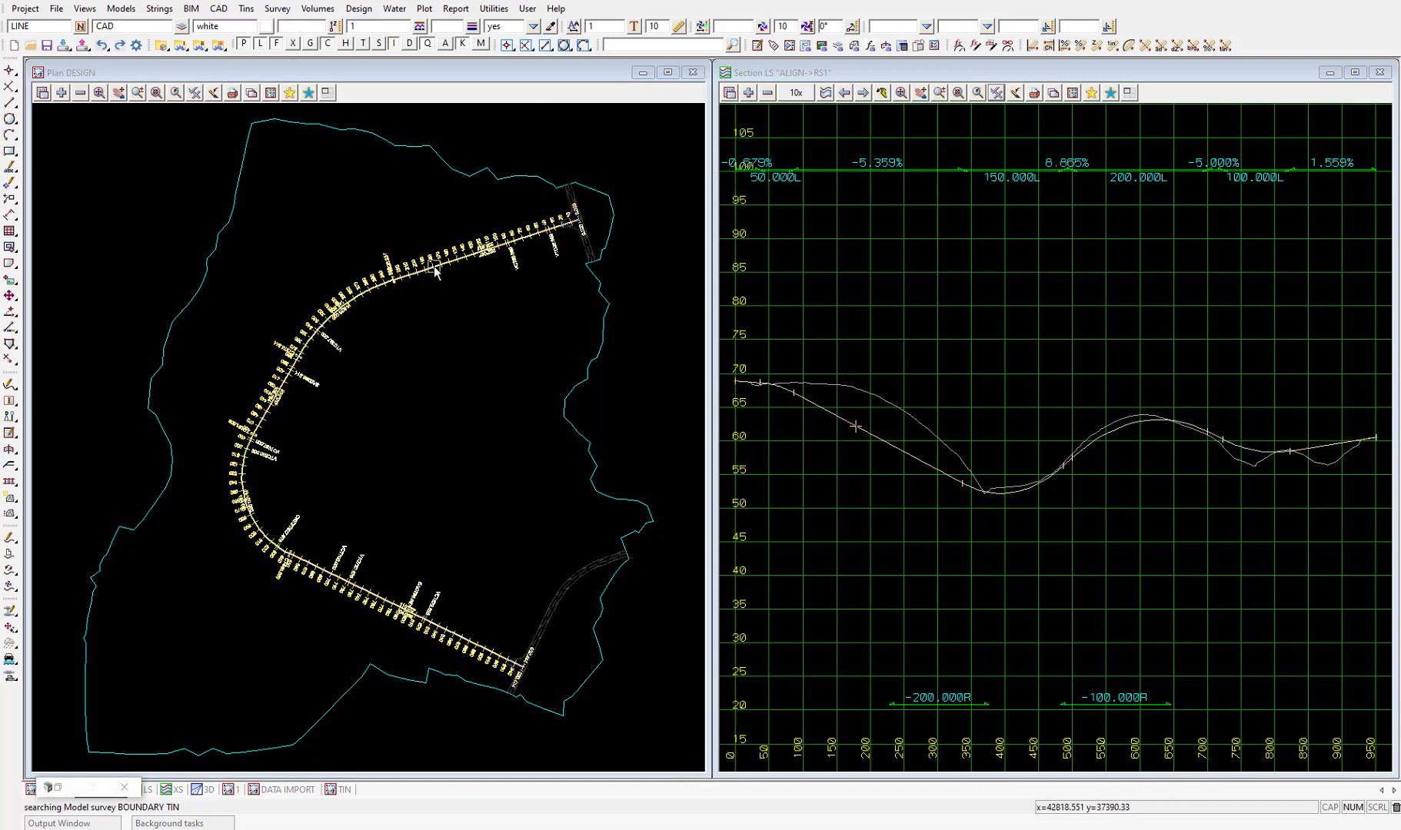
middle_click(435, 266)
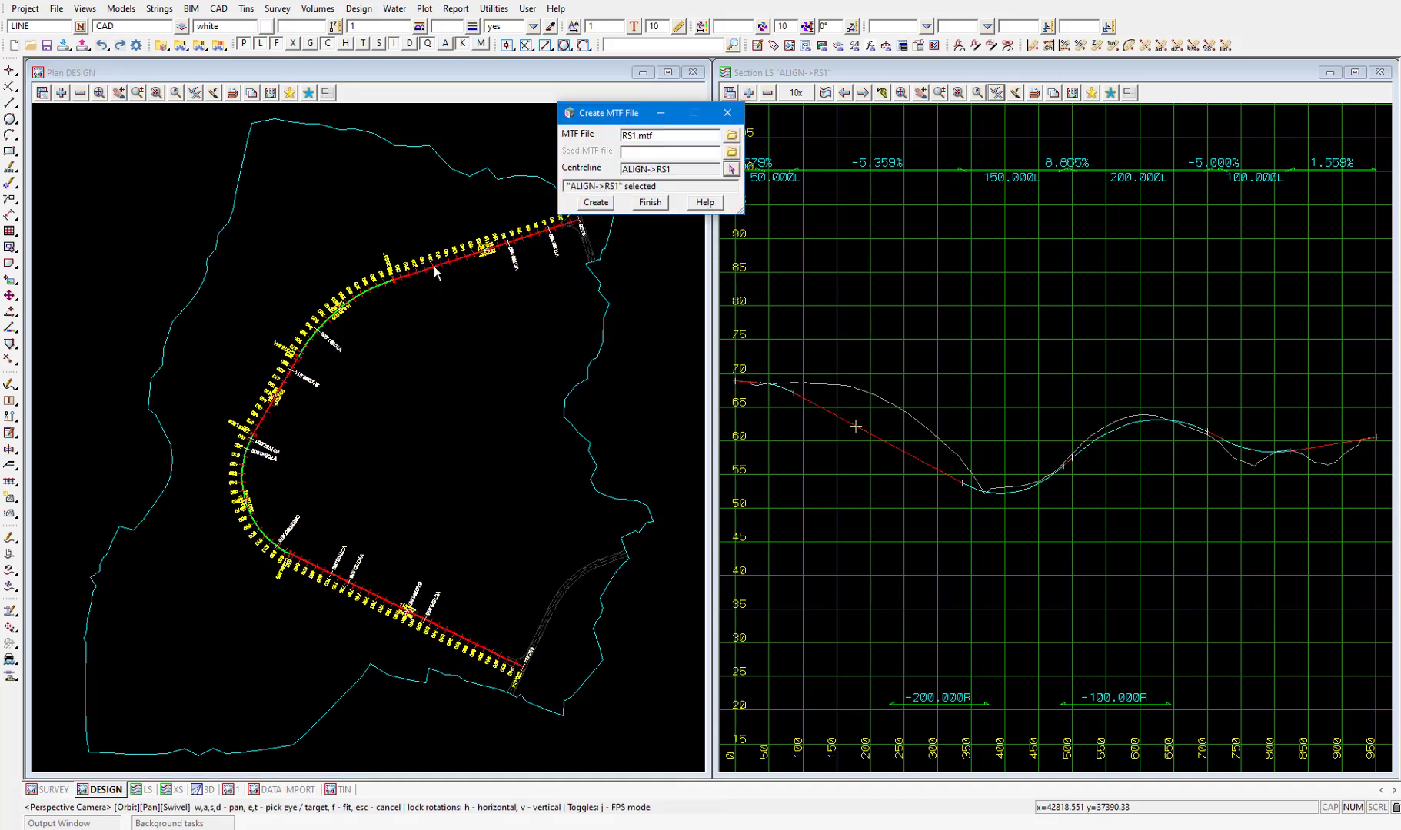
click(600, 203)
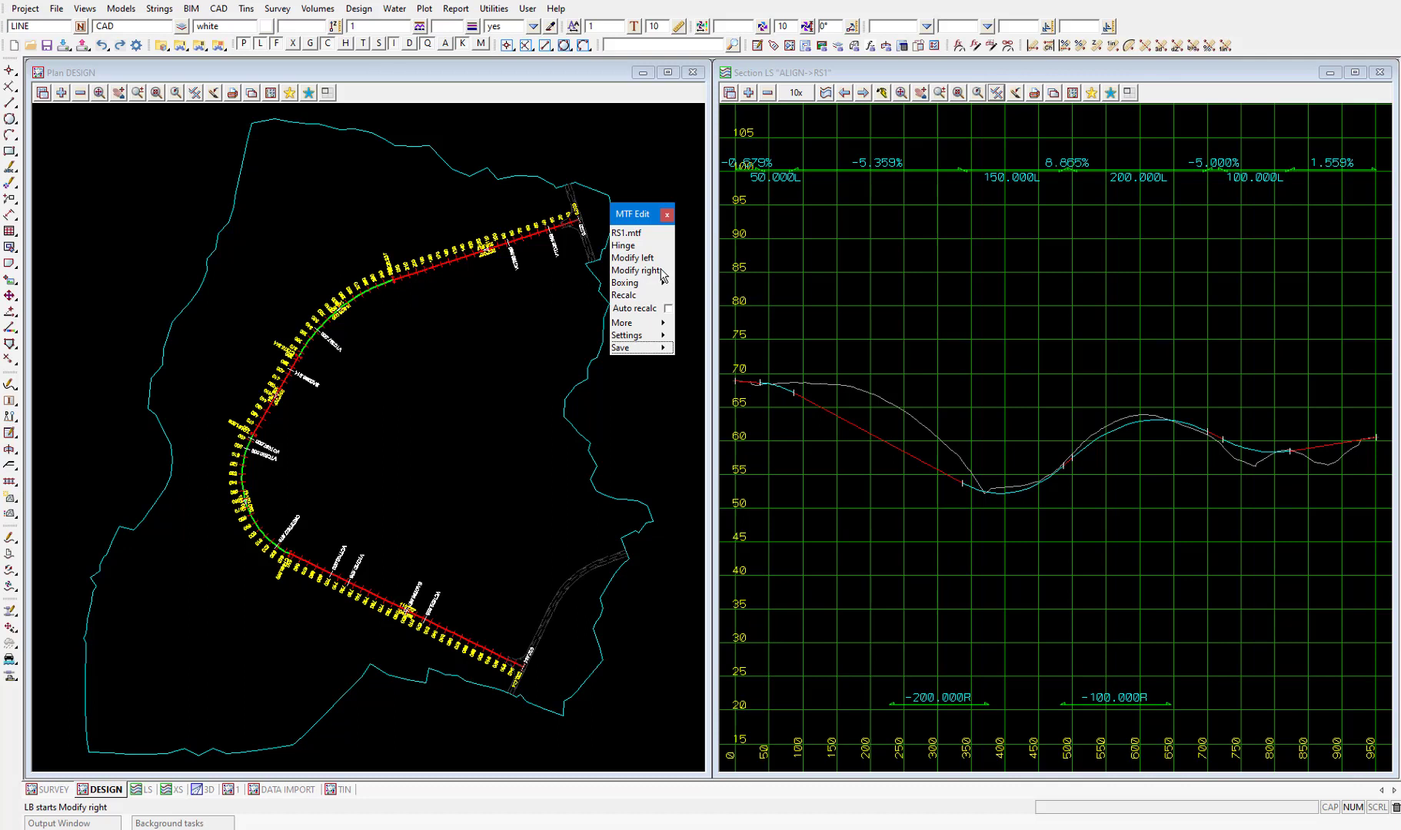
click(664, 283)
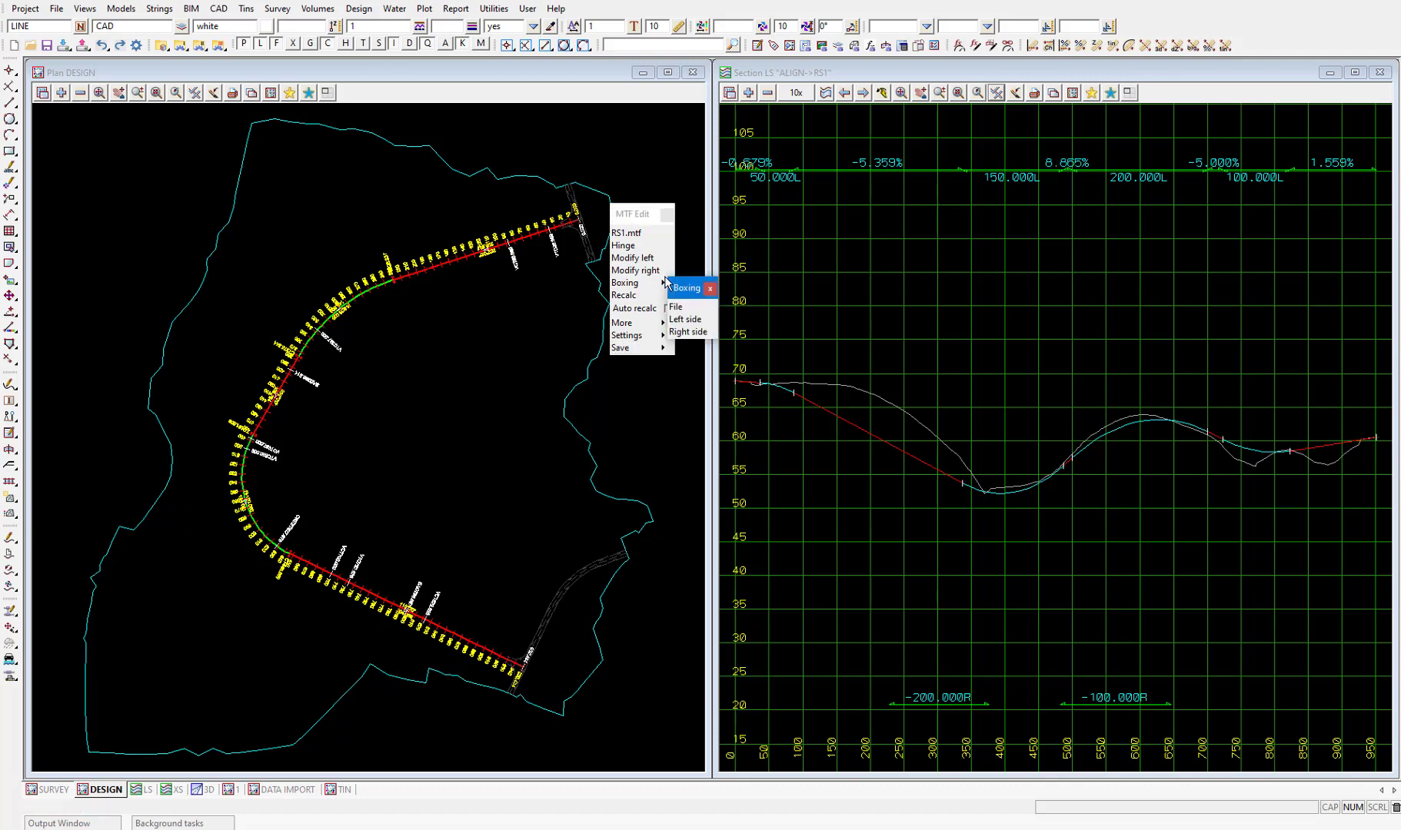
click(660, 296)
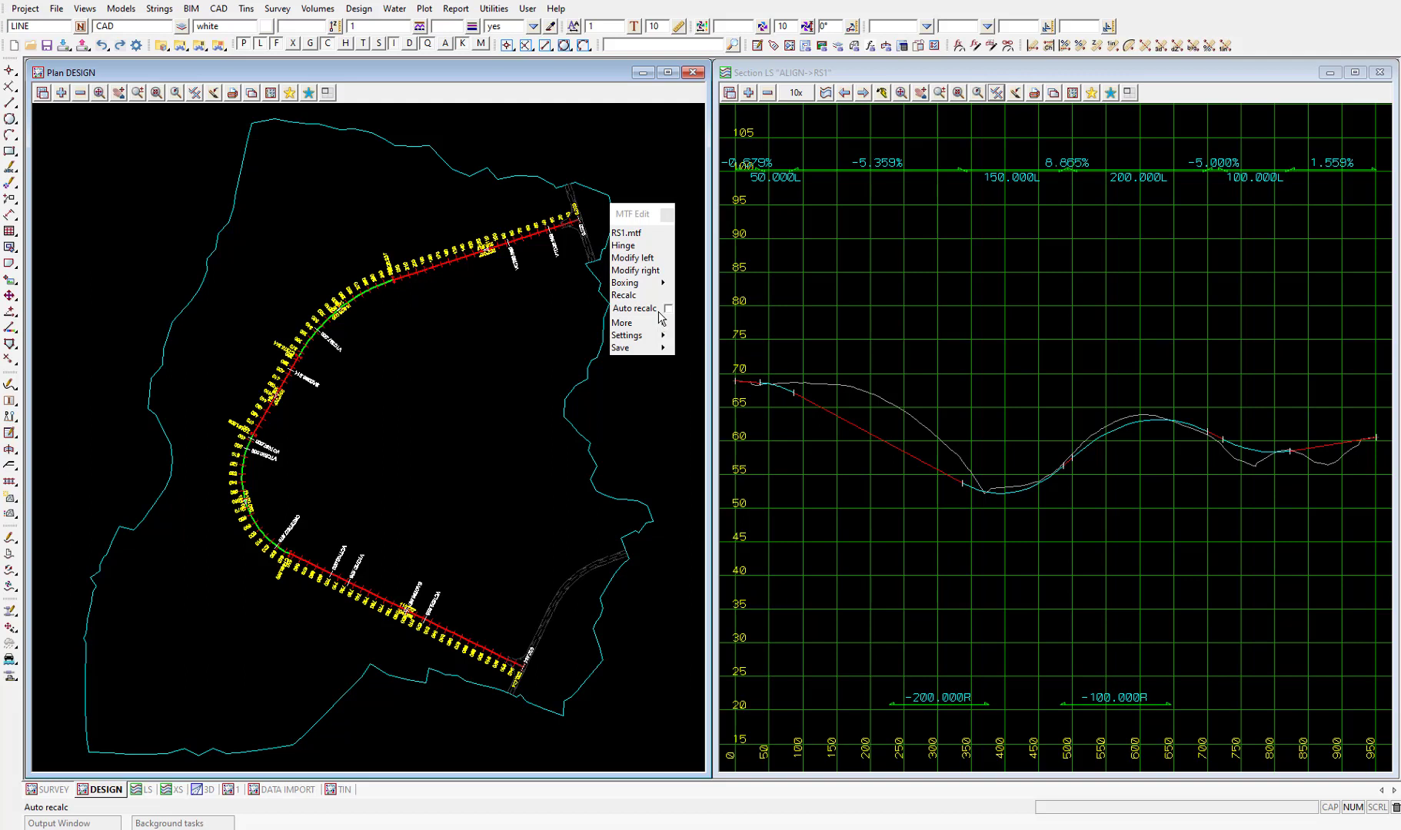
mouse_move(664, 350)
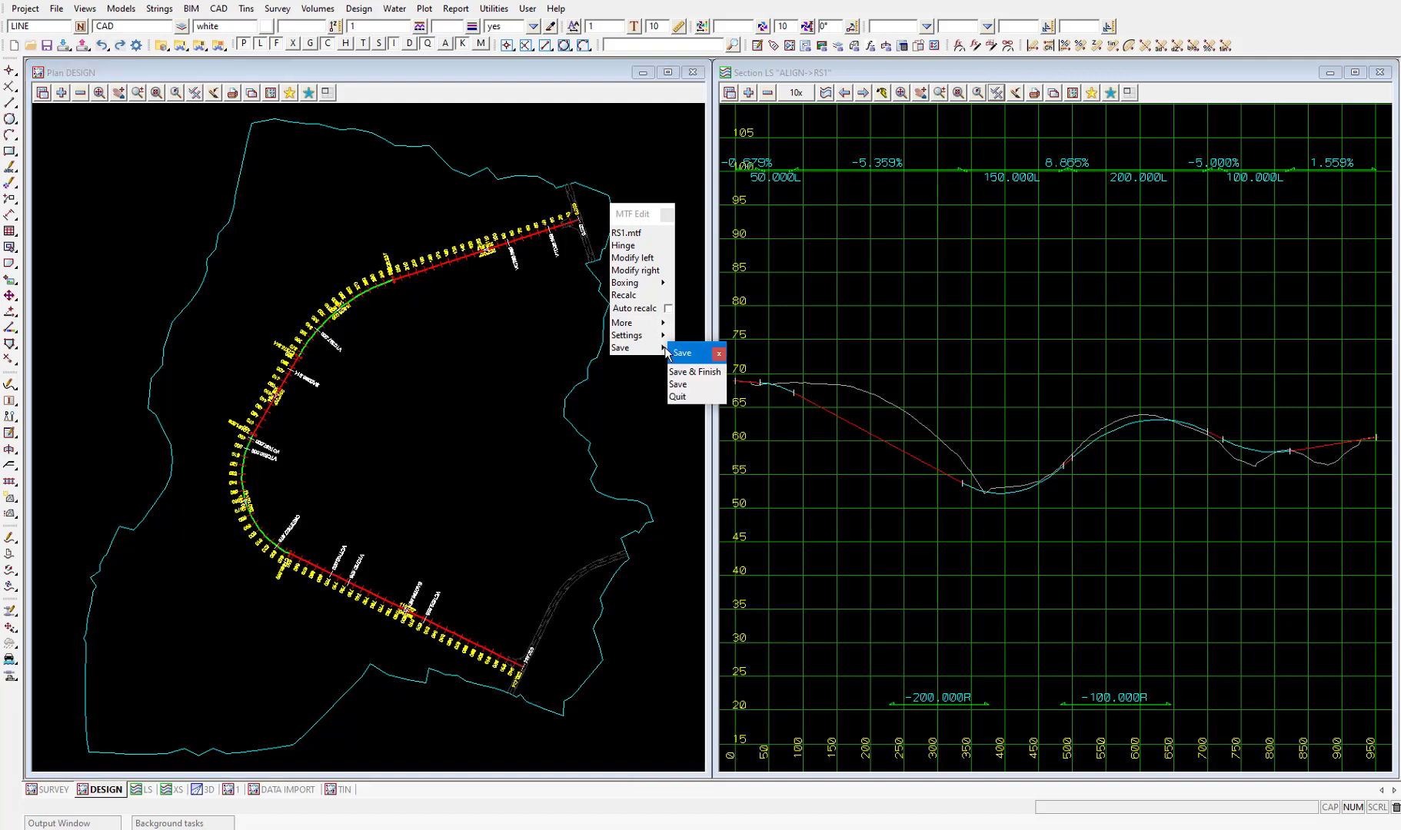
Step: Make left row 1 a Comment reading 'Insert Road Template' and add a blank row below it
click(645, 258)
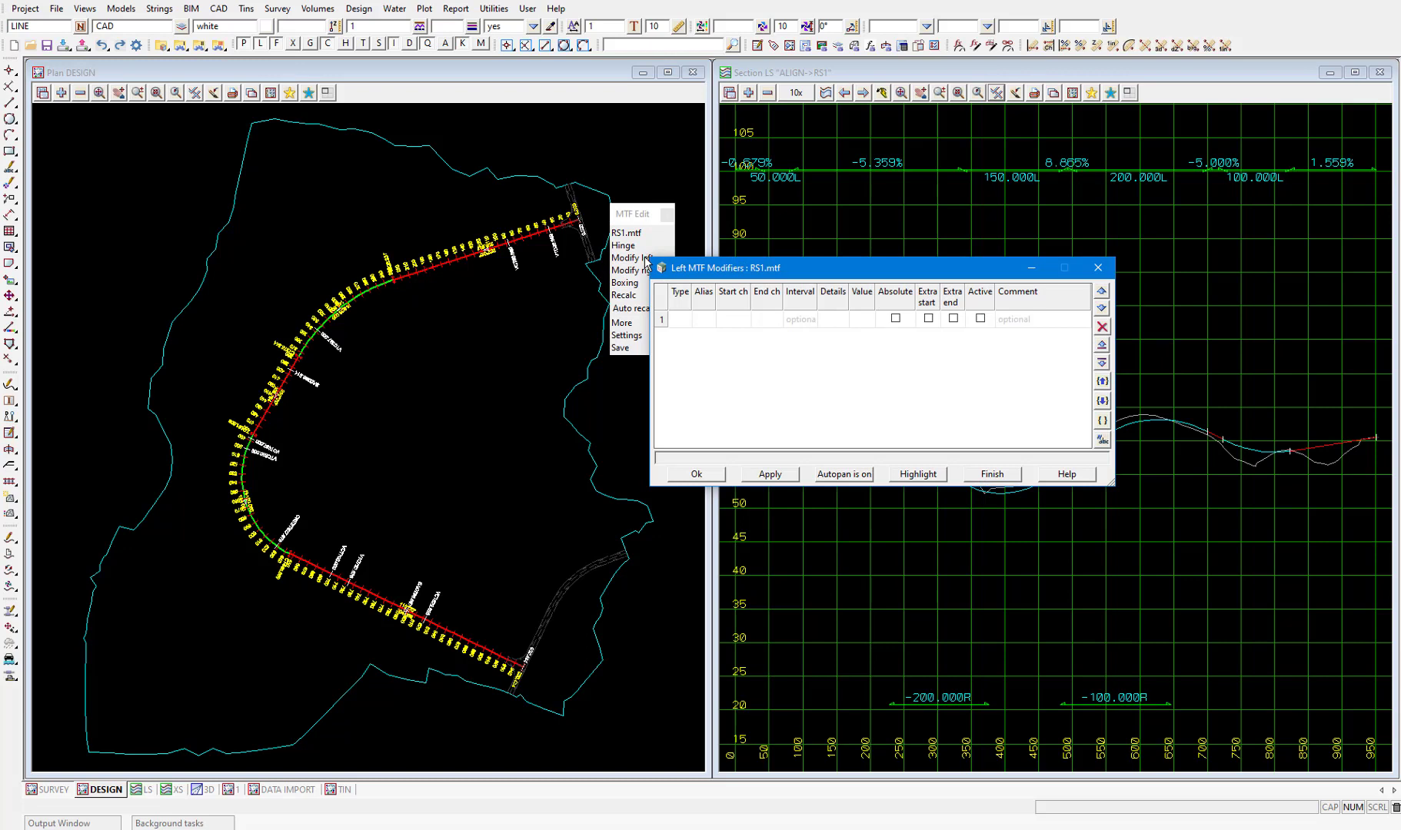
click(682, 322)
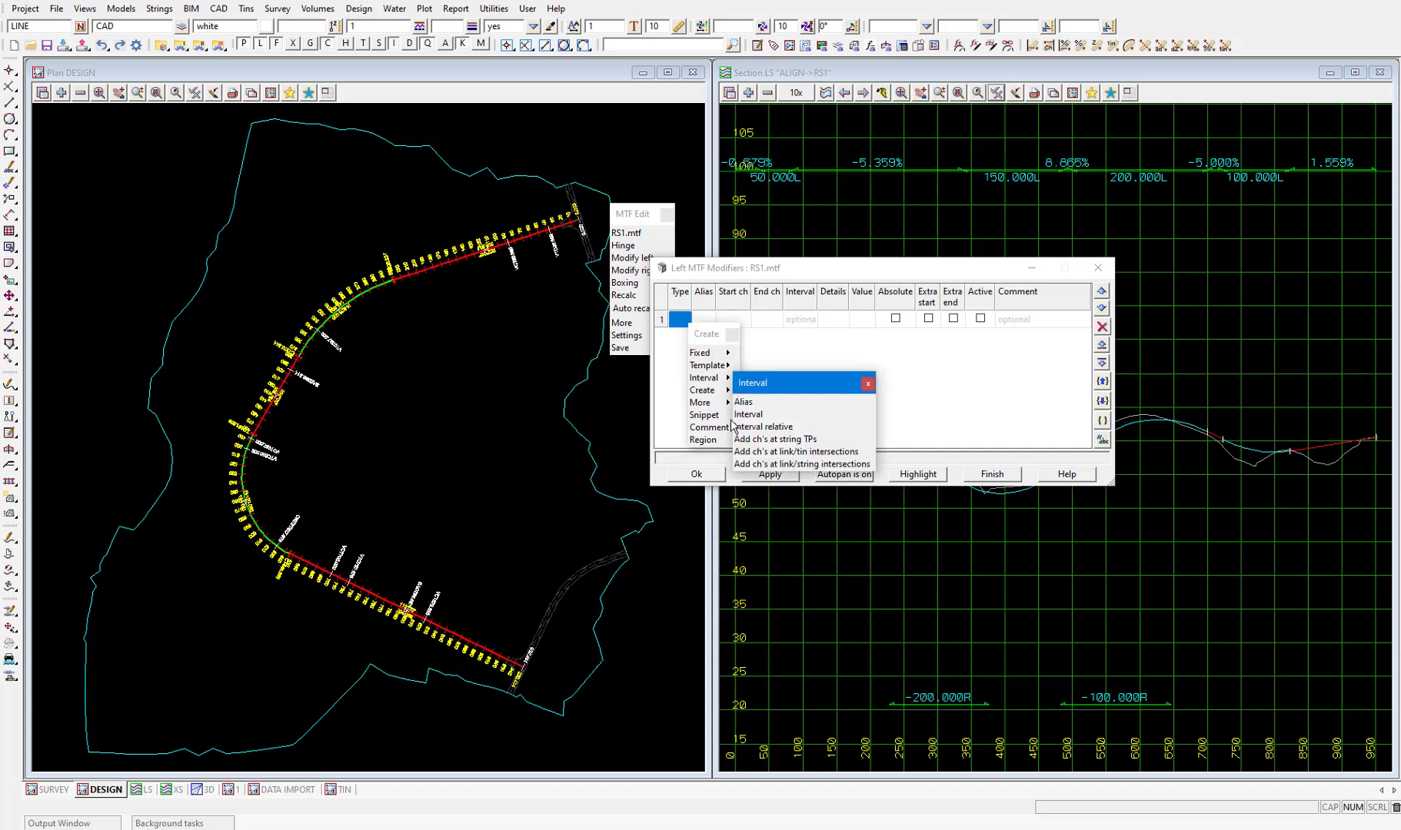
click(707, 428)
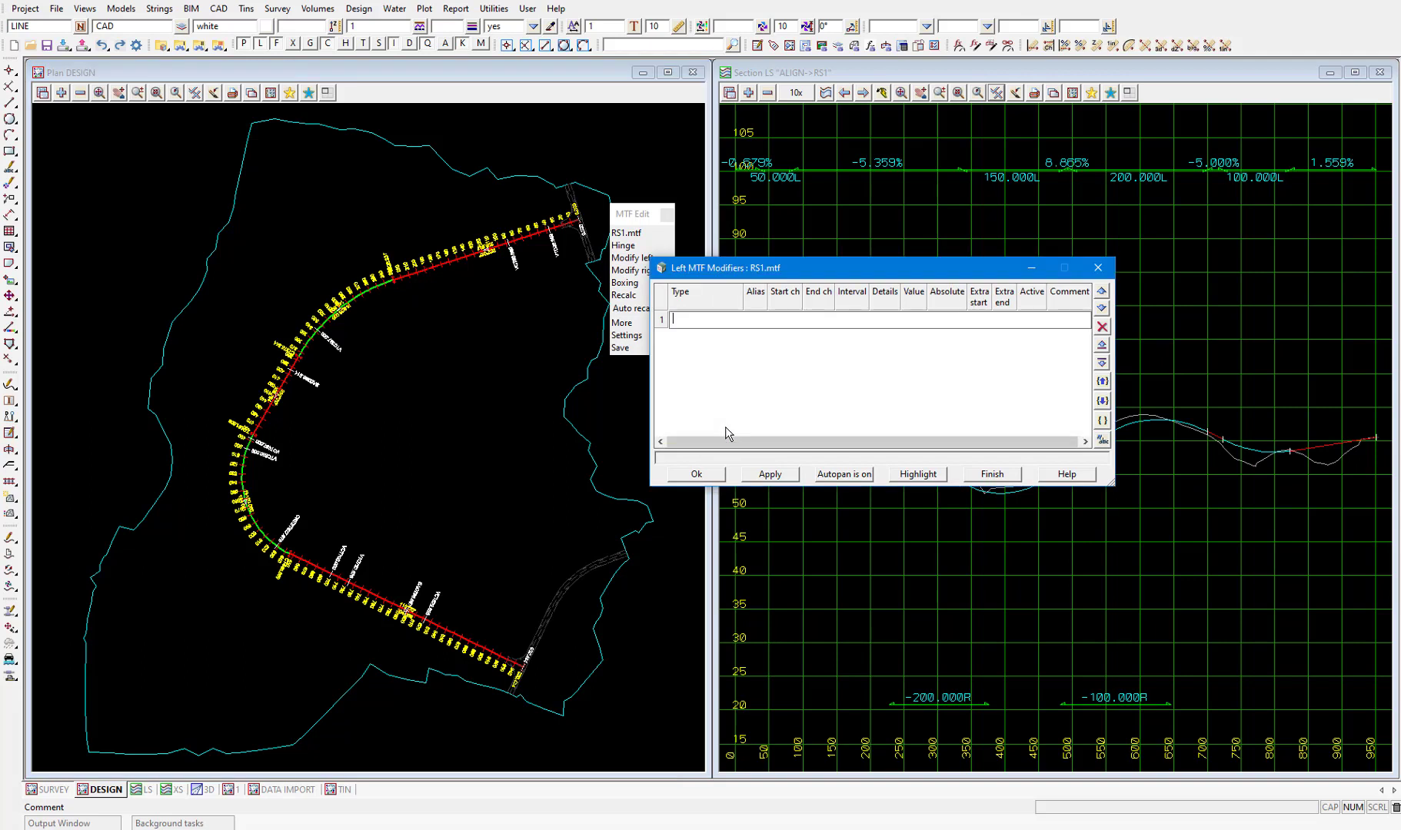
text(Insert Road Template)
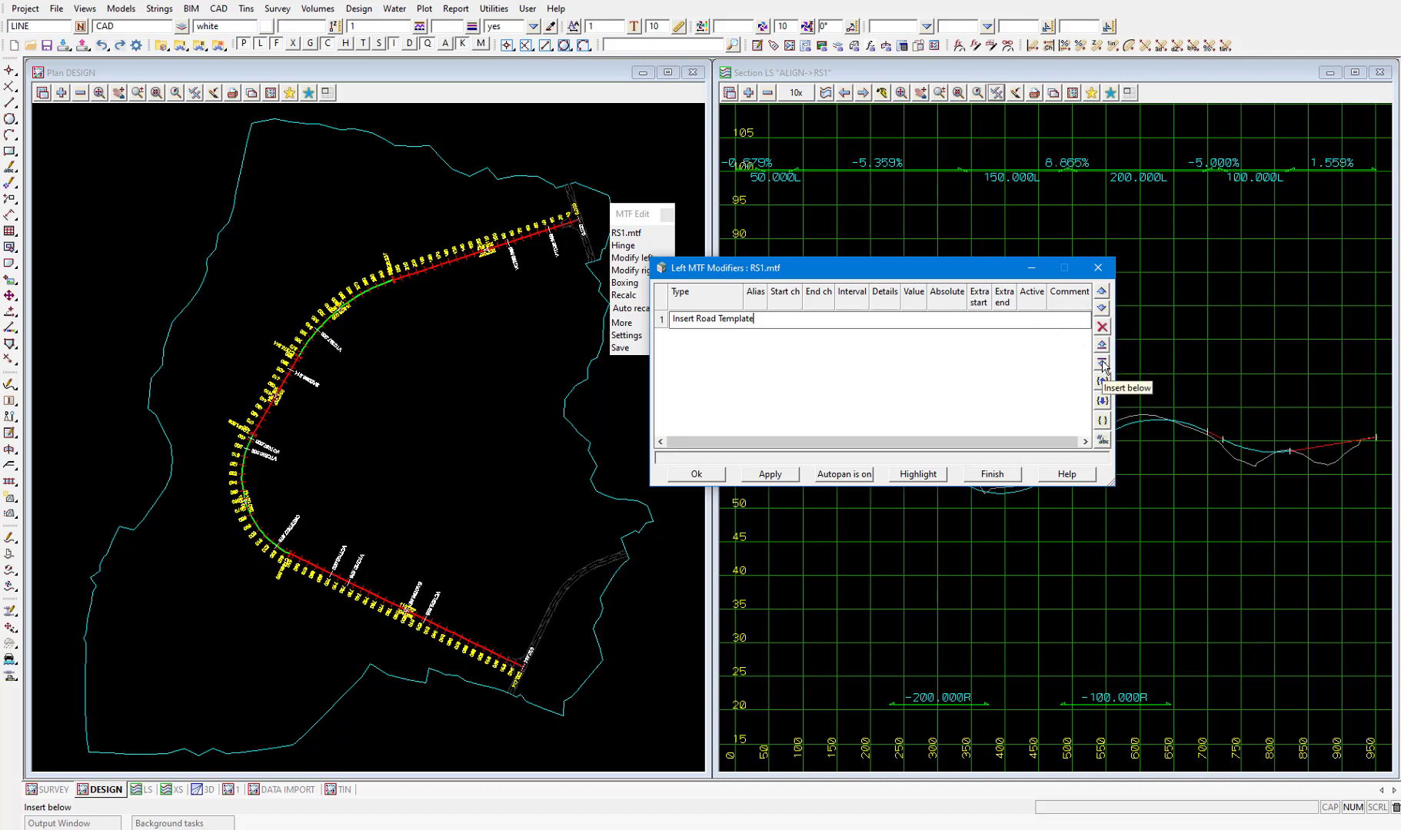
click(1102, 364)
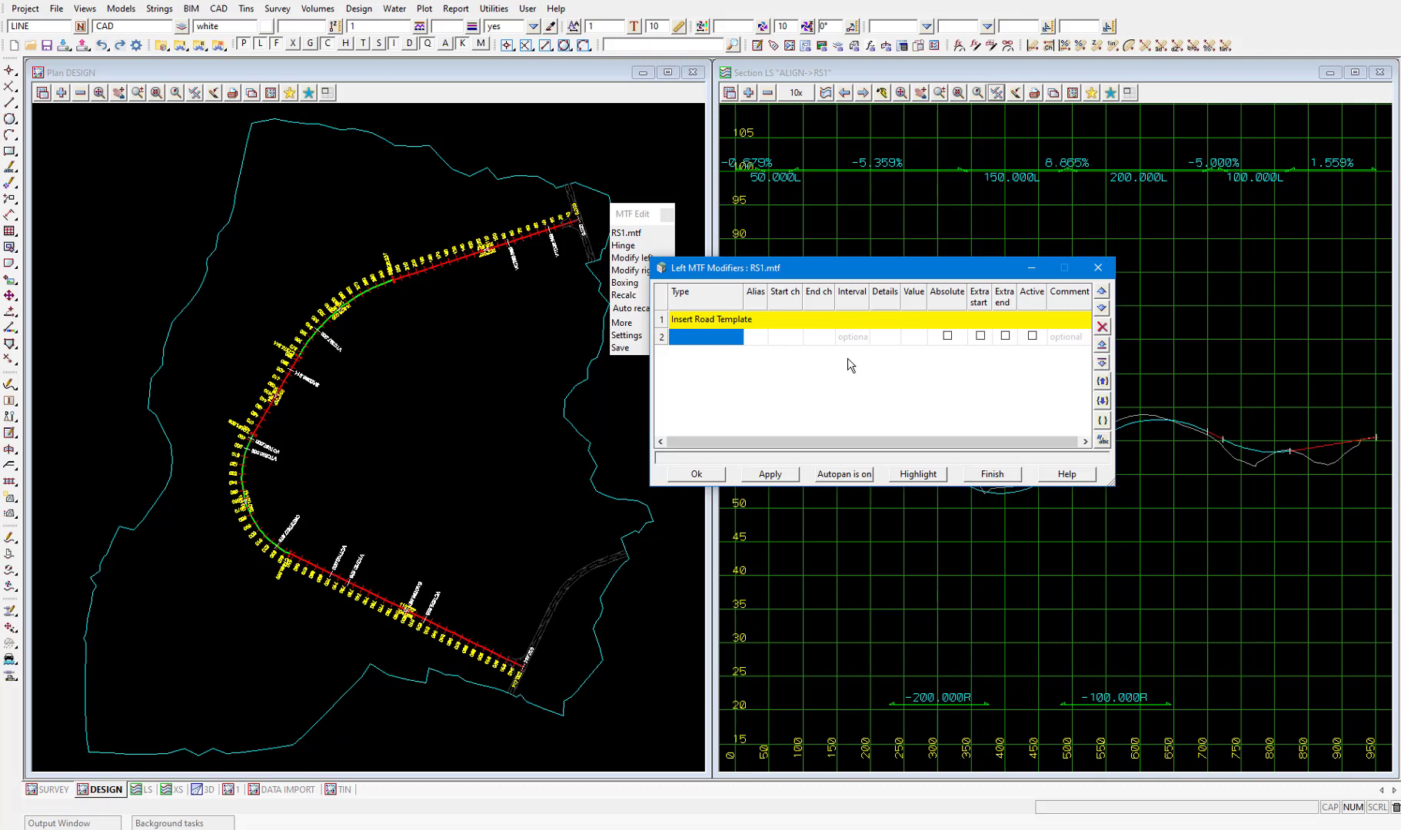
Step: Set left row 2 to a Fixed > Insert full template modifier and move its settings dialog aside
click(692, 342)
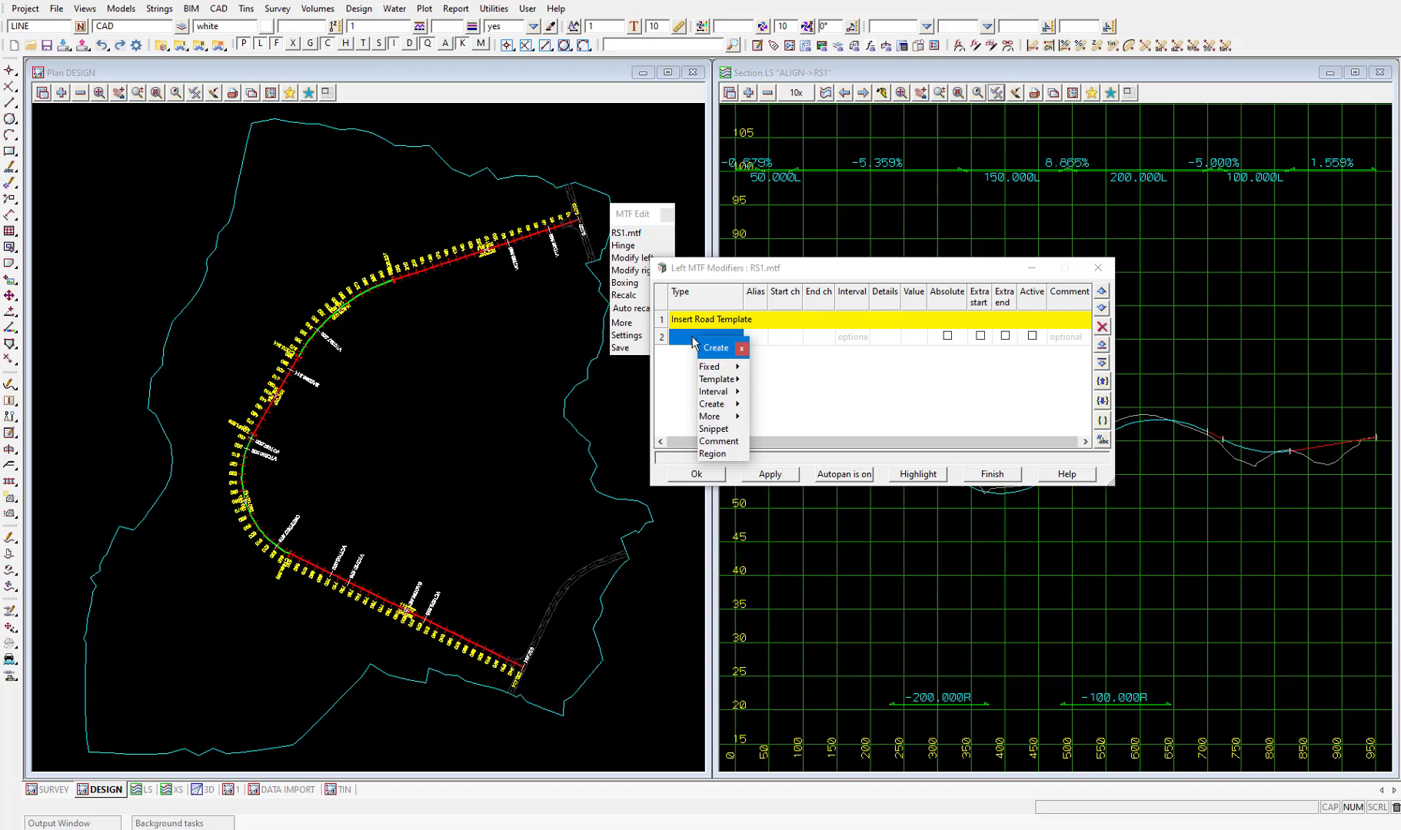
click(734, 367)
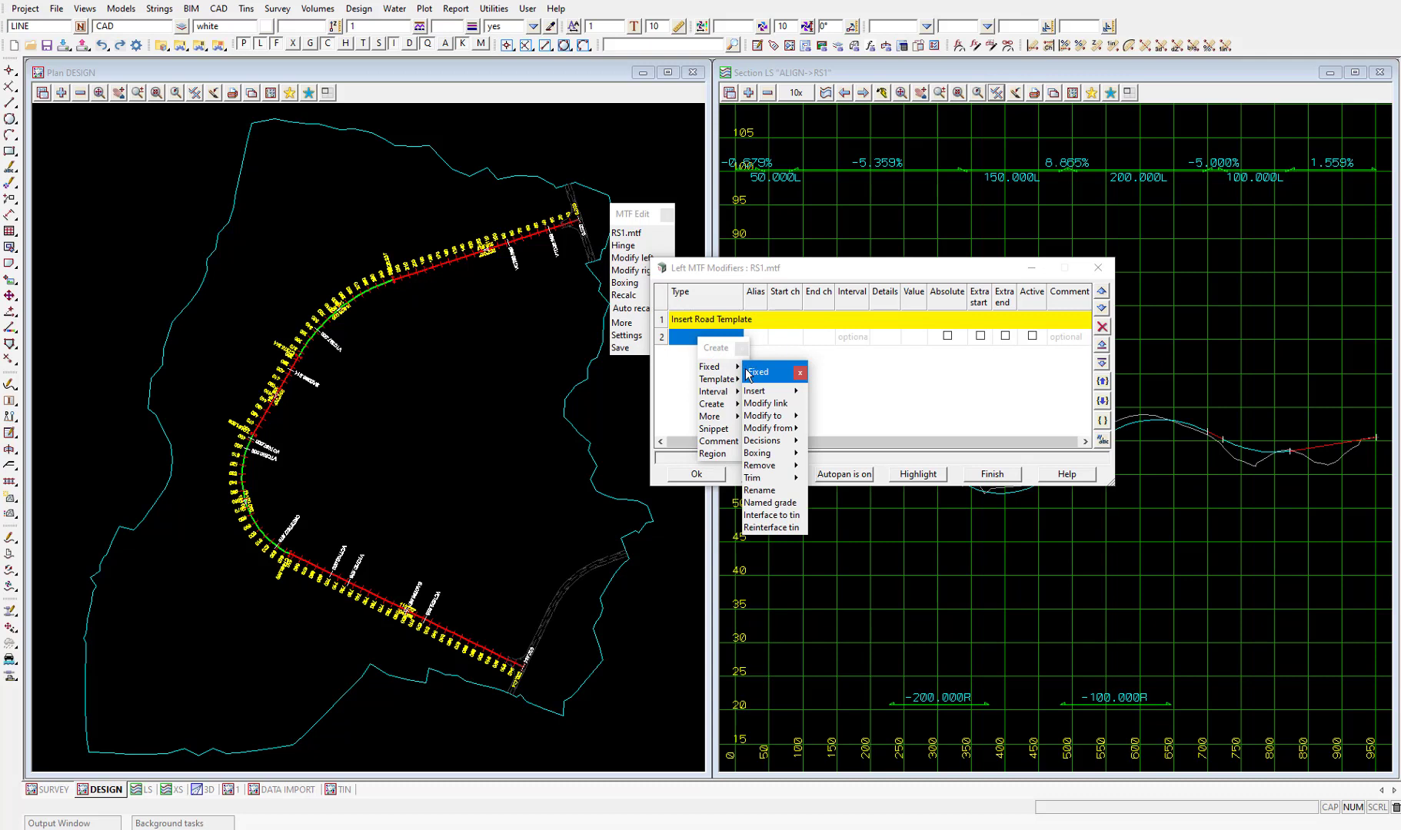
click(775, 390)
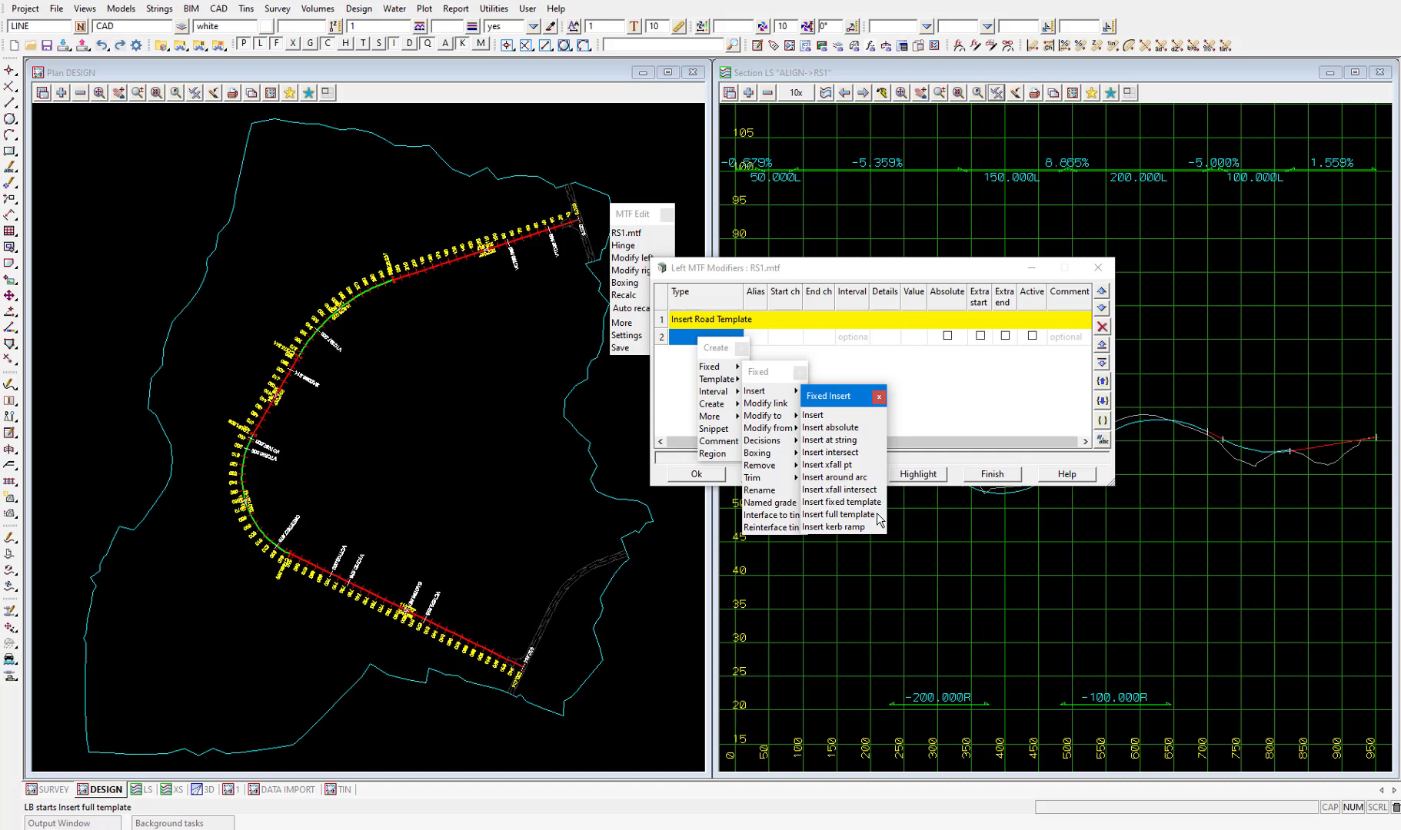
click(839, 514)
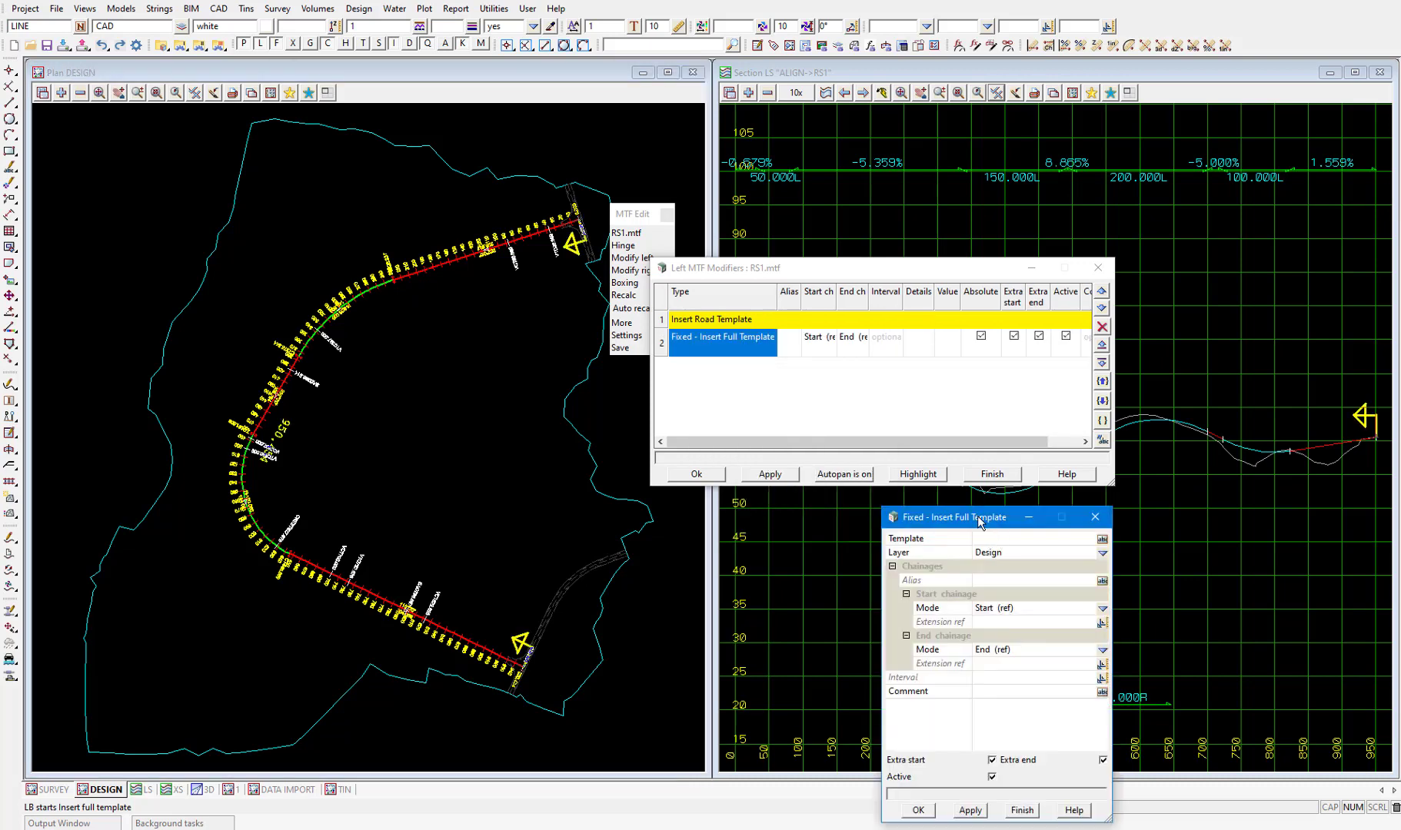
drag(982, 522, 904, 428)
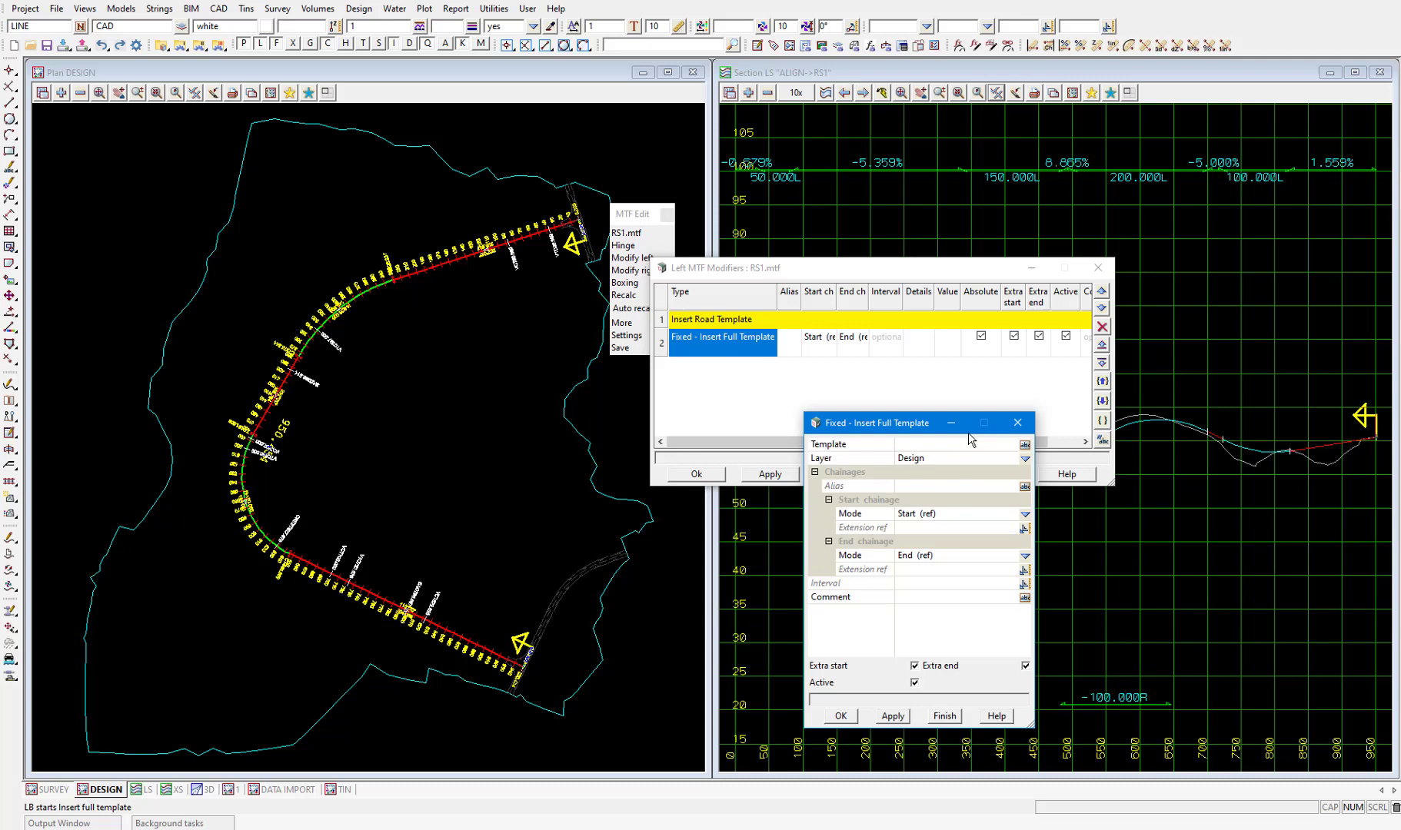
Step: Assign the FULL LEFT template with a typed start chainage of 21.8605 picked in plan
click(1024, 445)
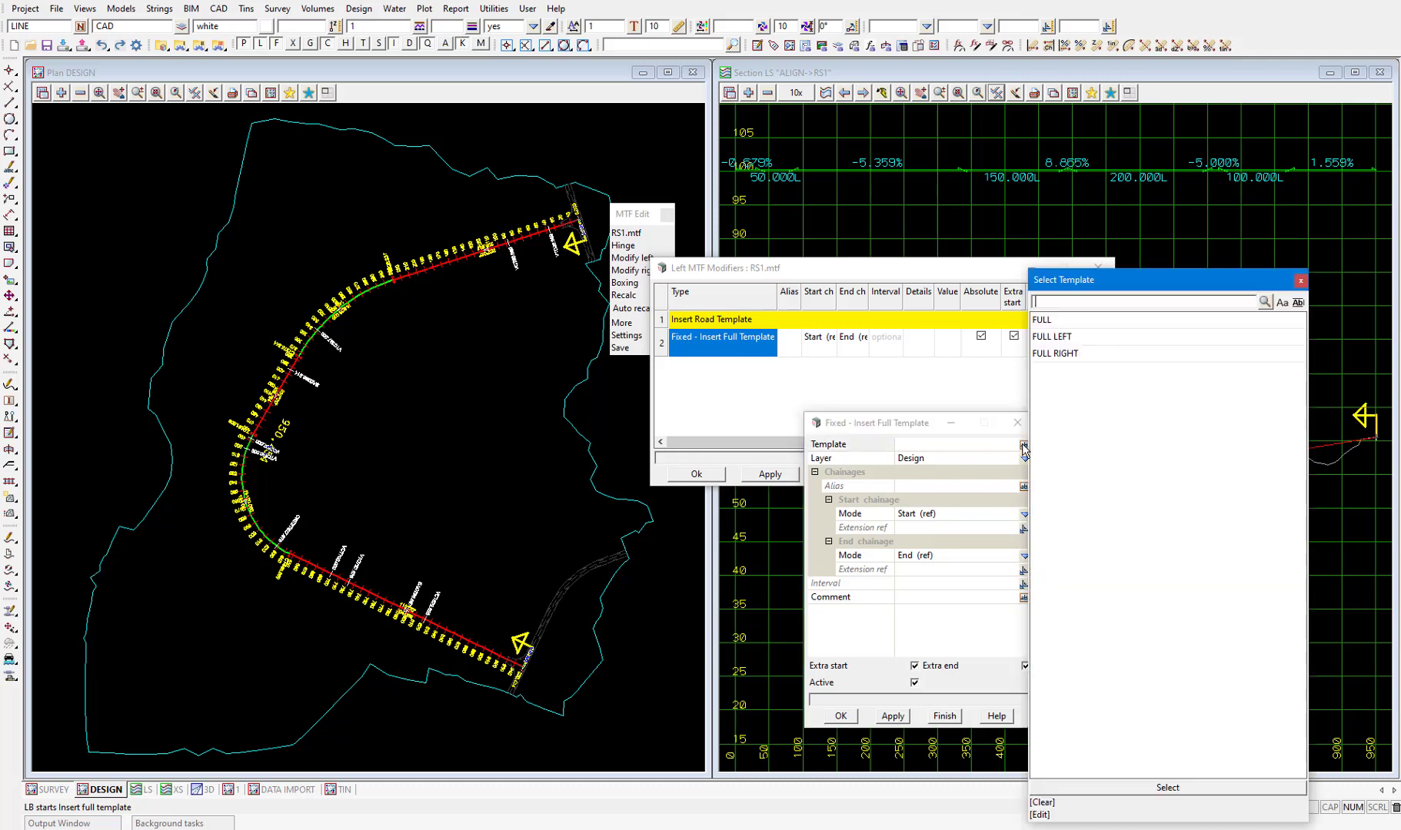
double_click(1048, 338)
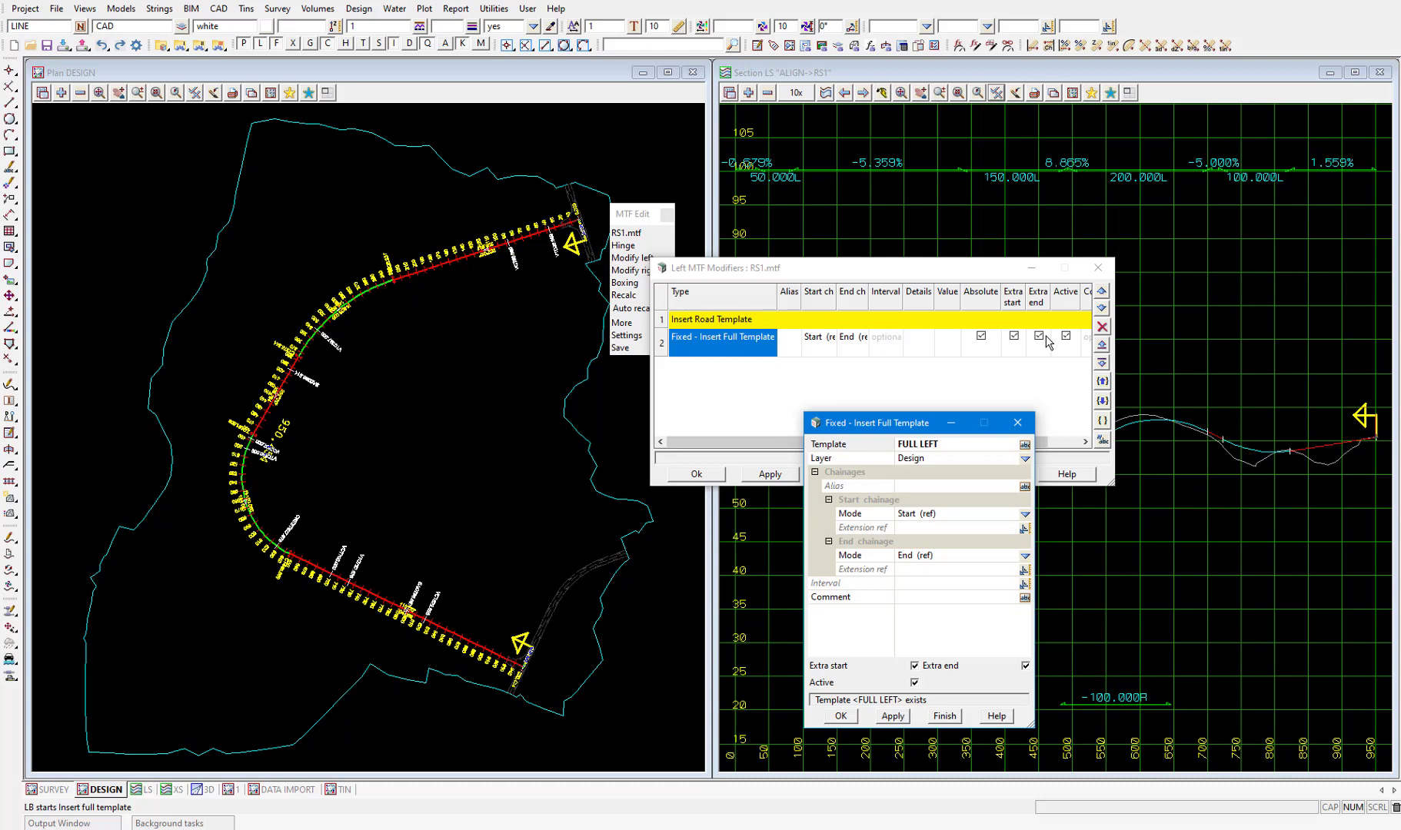
click(1025, 515)
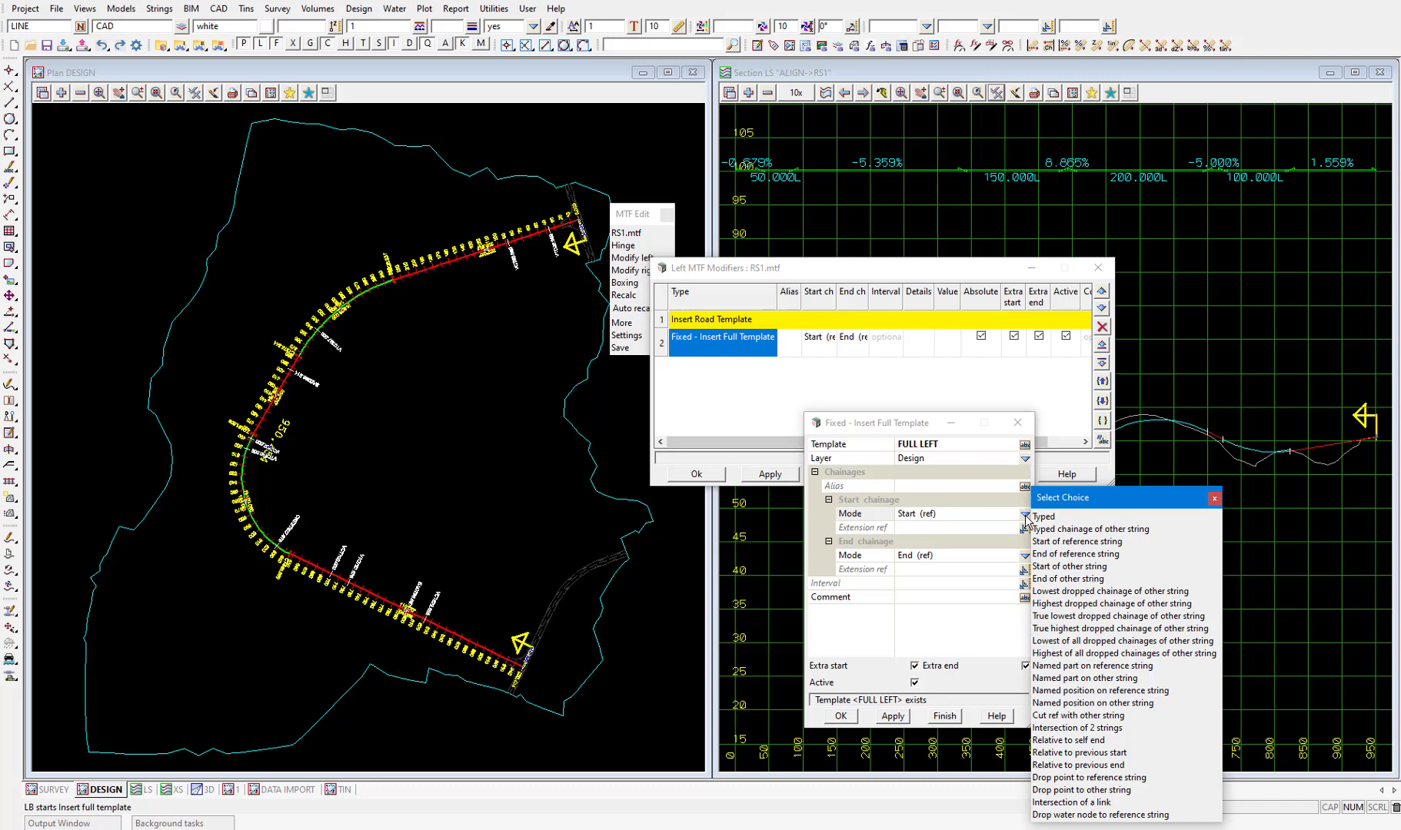
click(1044, 517)
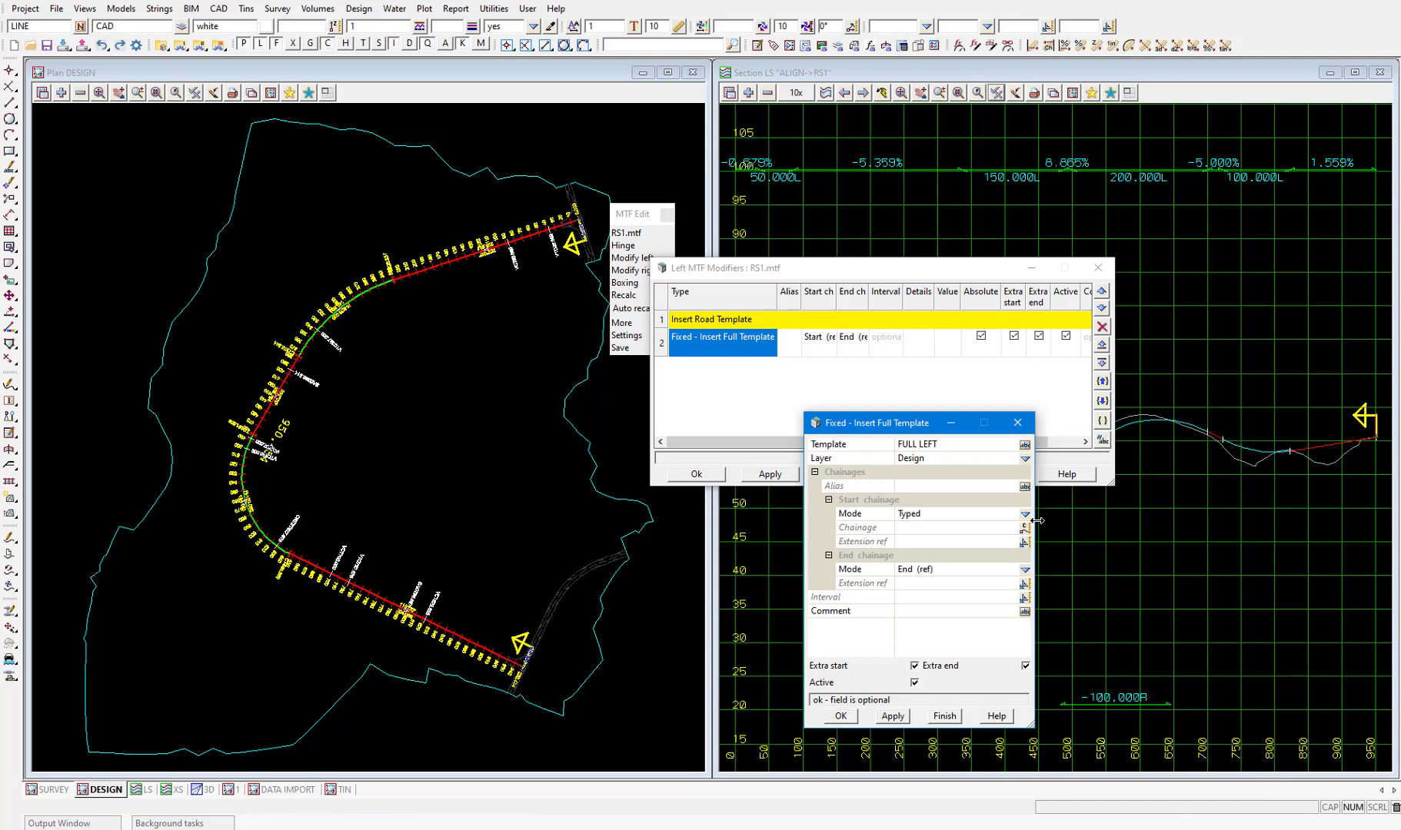
click(1024, 528)
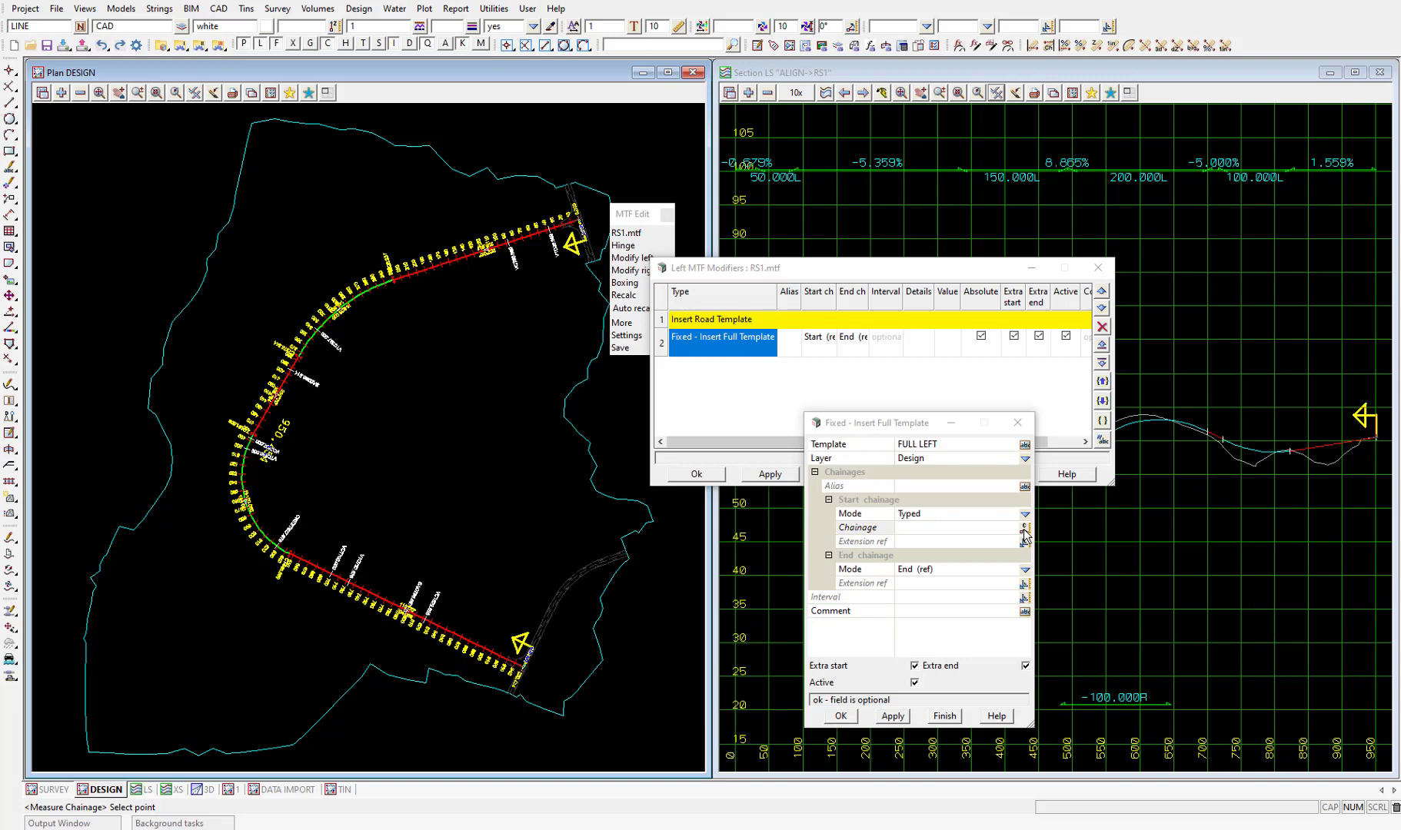
scroll(535, 228, up, 6)
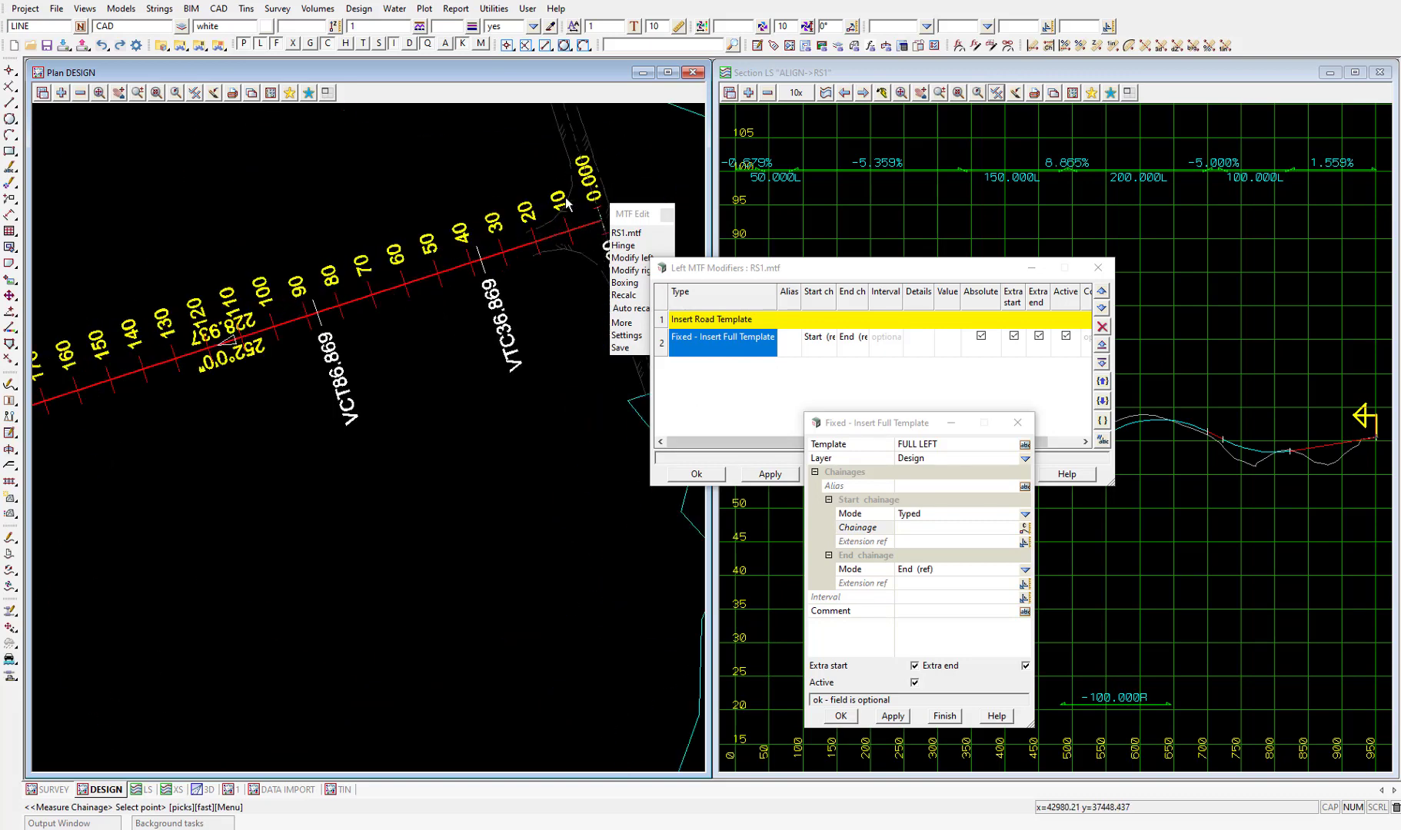
scroll(534, 228, up, 2)
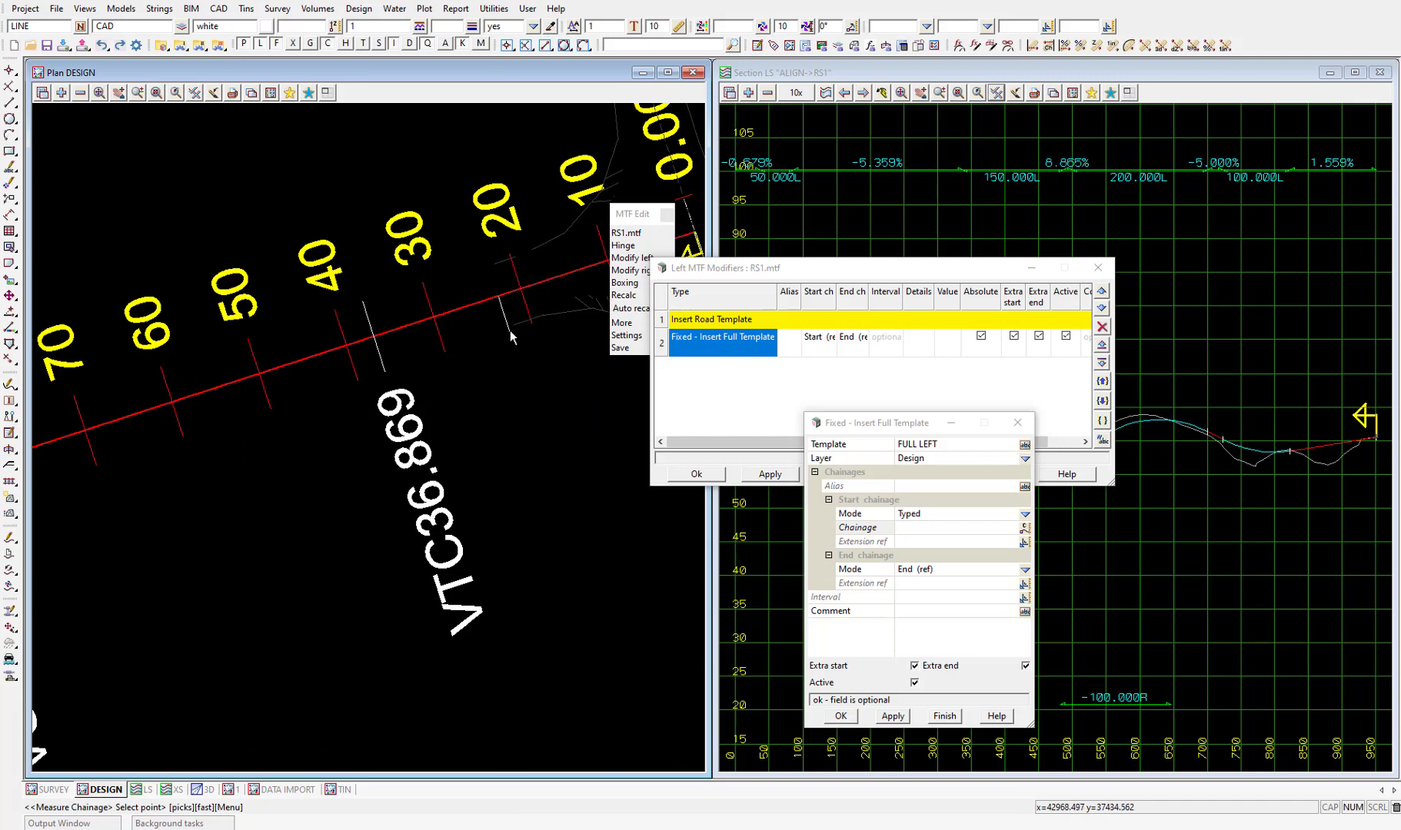
click(511, 328)
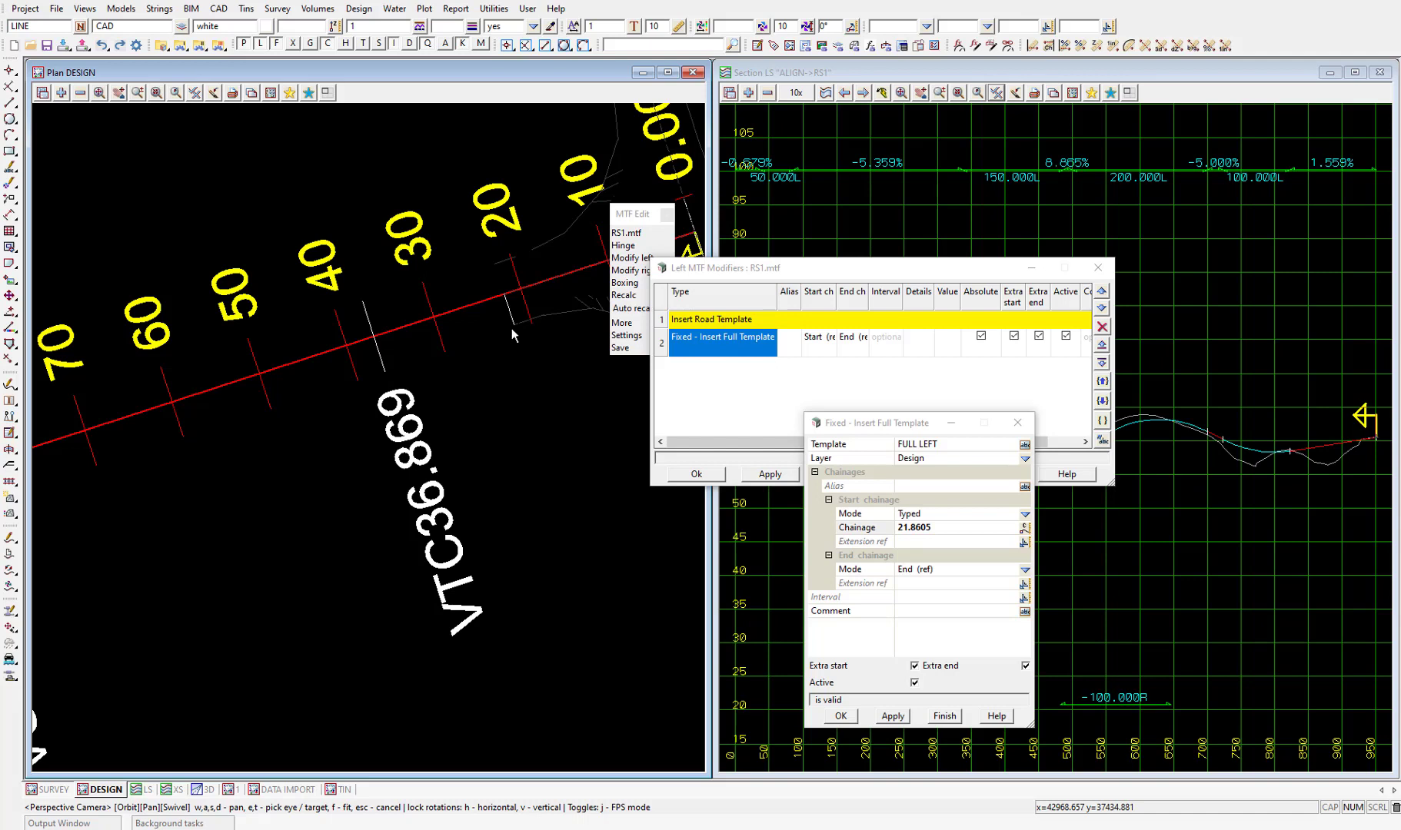
click(1025, 570)
Step: Set a typed end chainage of 928.6297 by picking the road end in plan
click(1043, 516)
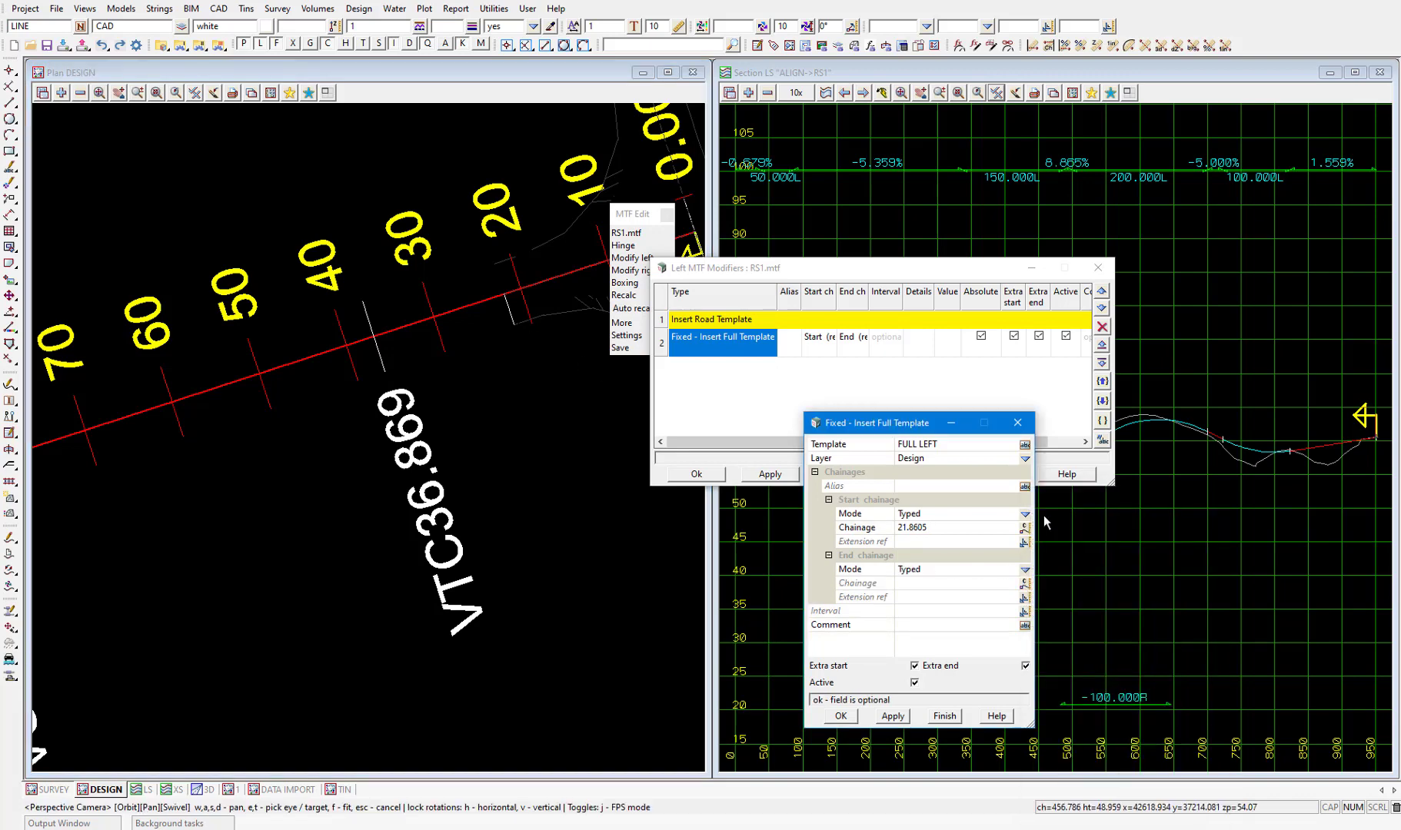
click(1025, 584)
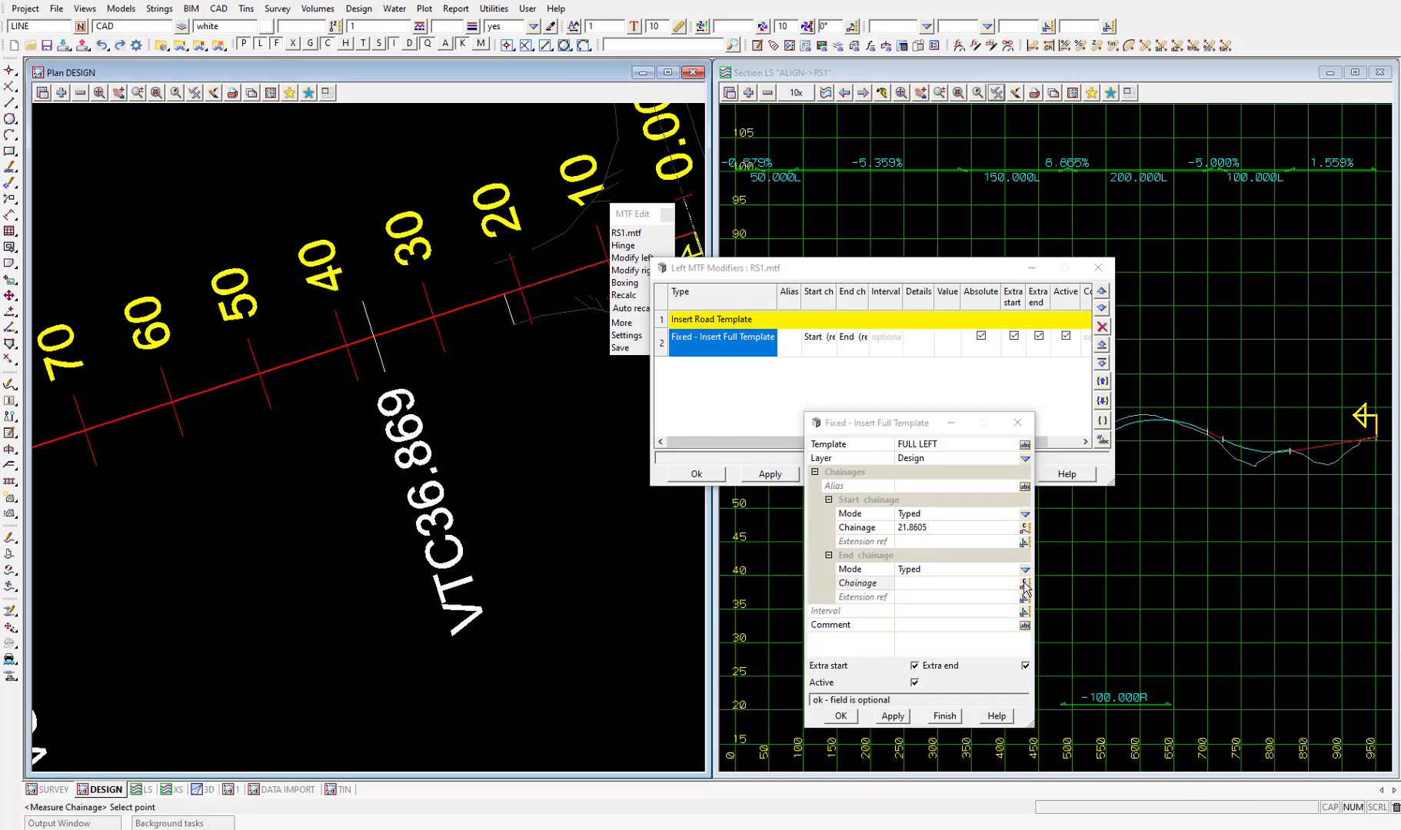
scroll(352, 246, down, 6)
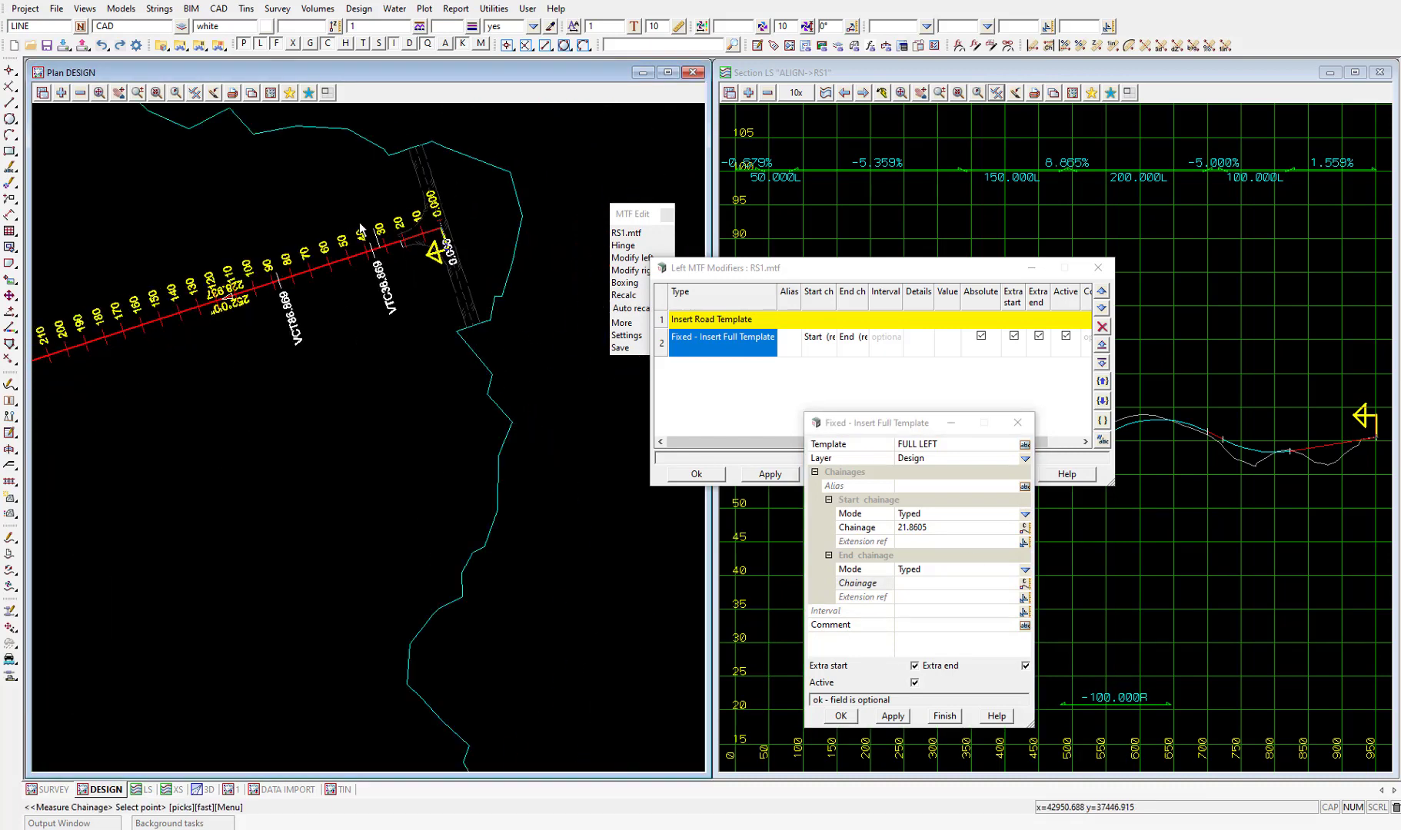
scroll(320, 564, up, 6)
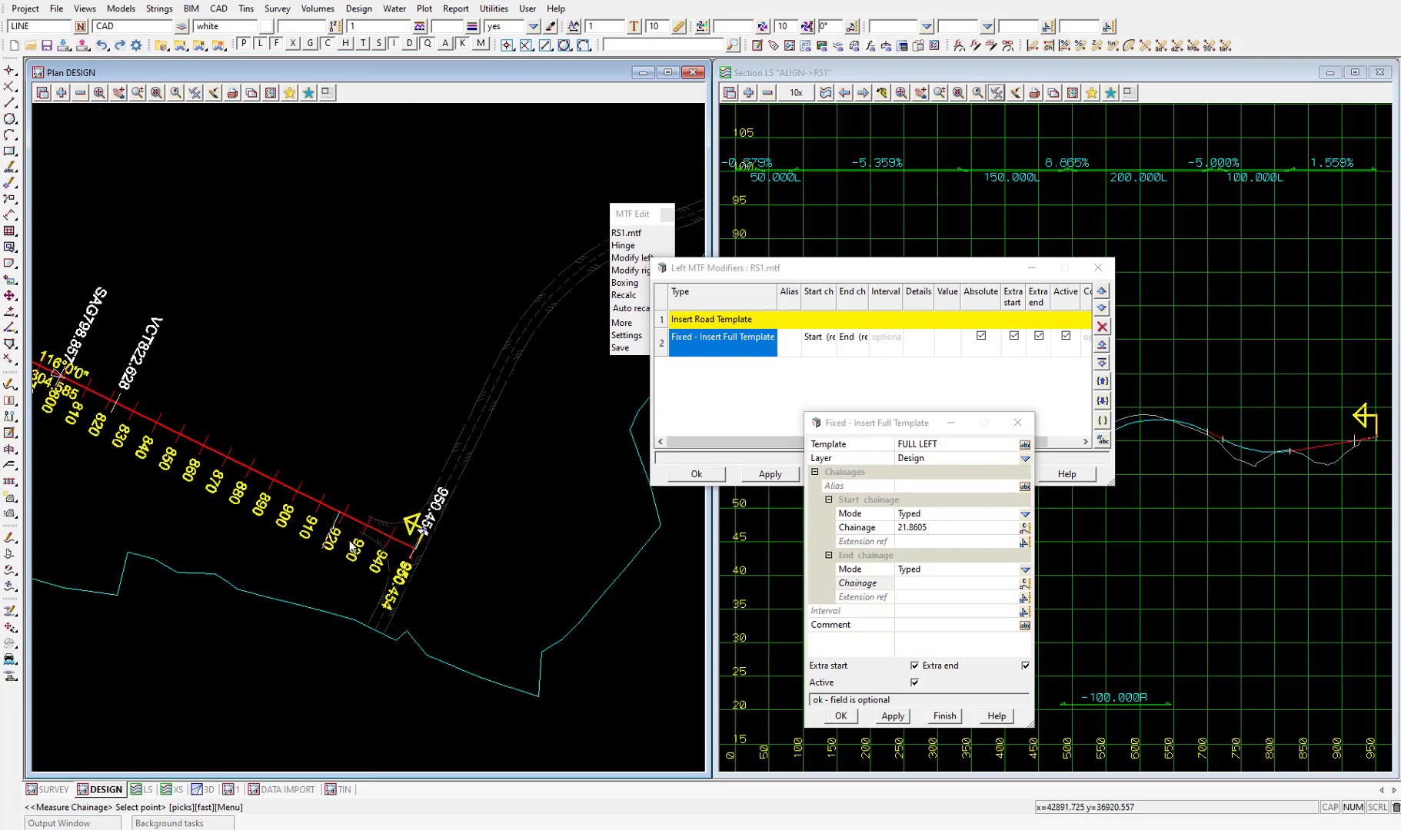
scroll(368, 525, up, 2)
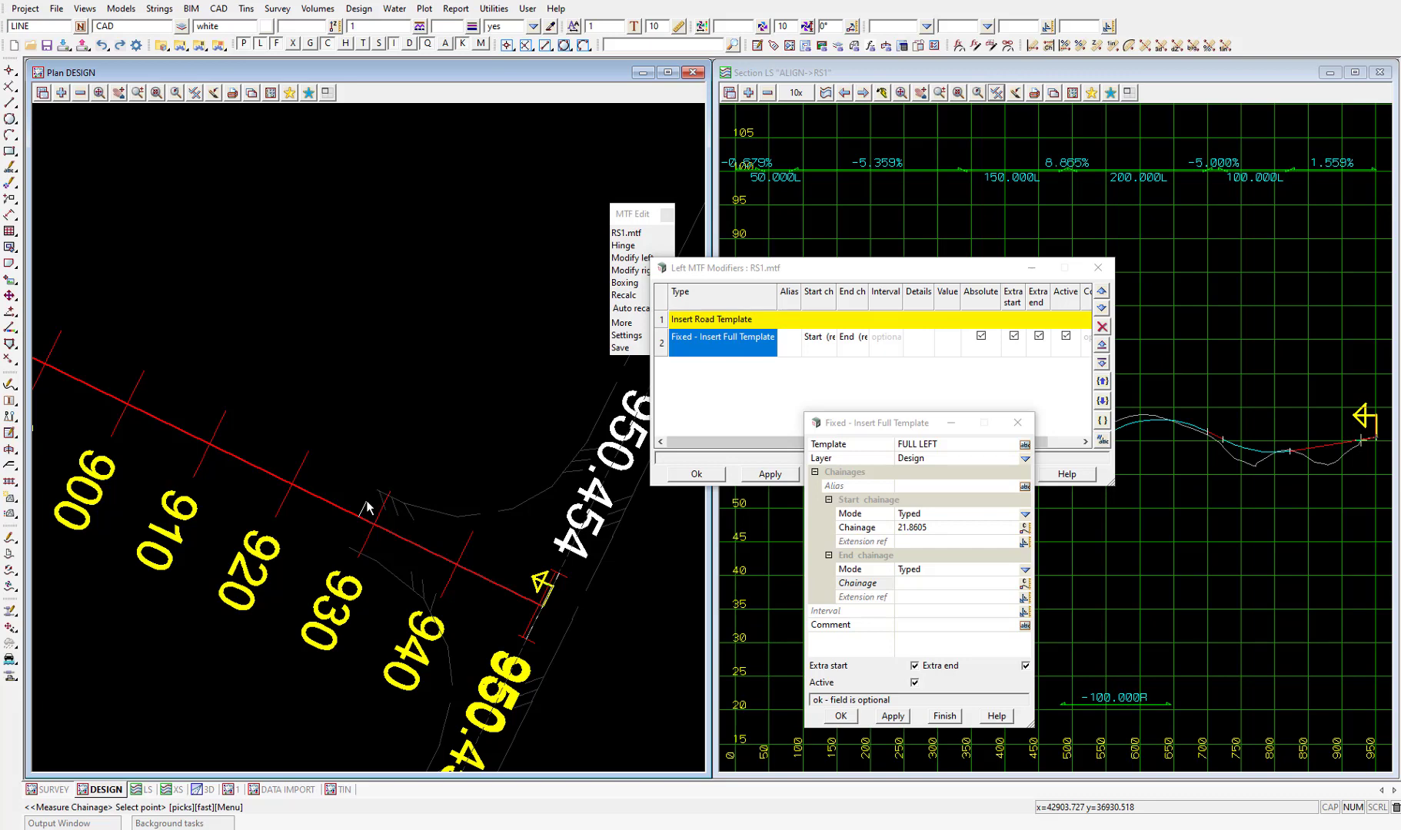
click(373, 493)
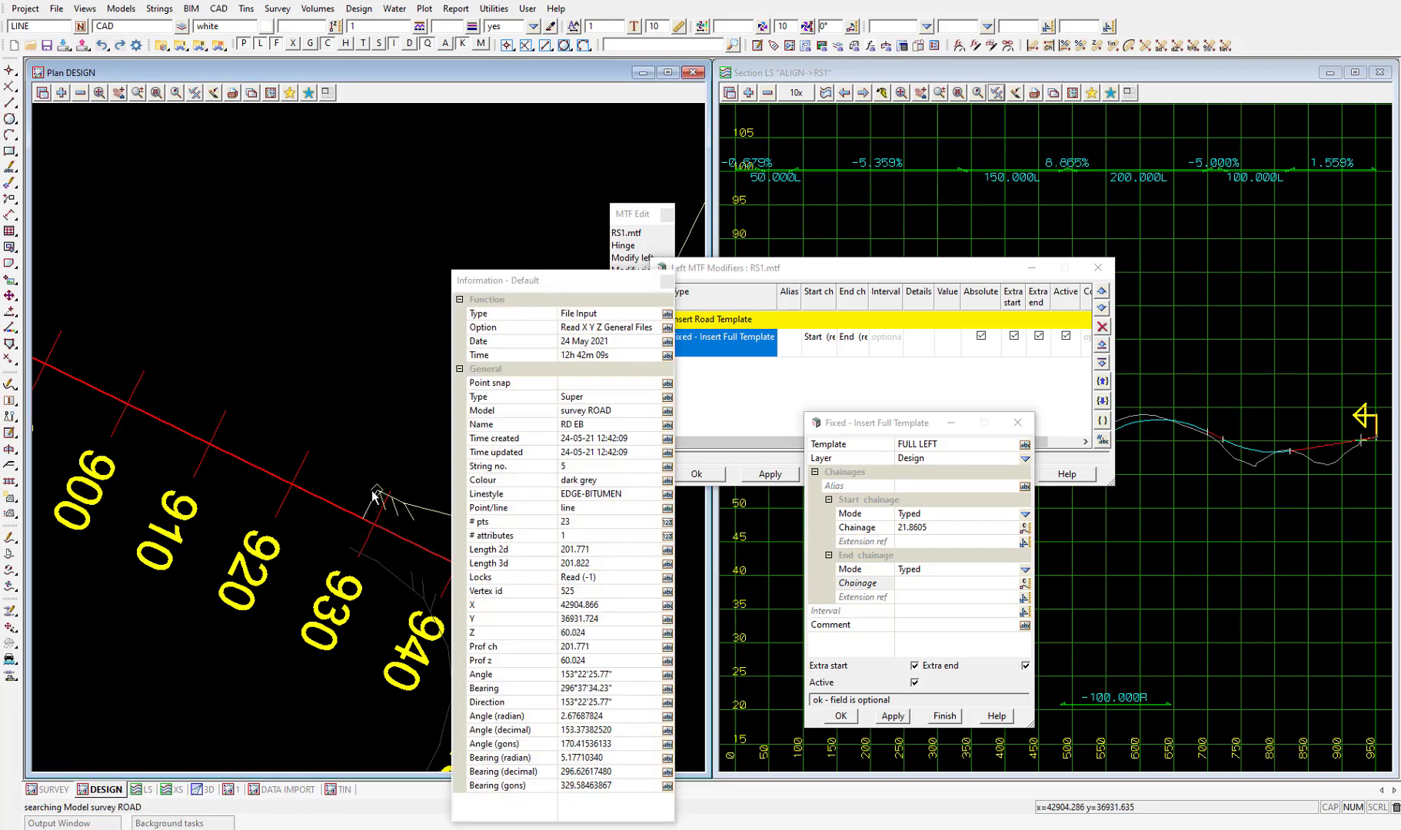
middle_click(373, 494)
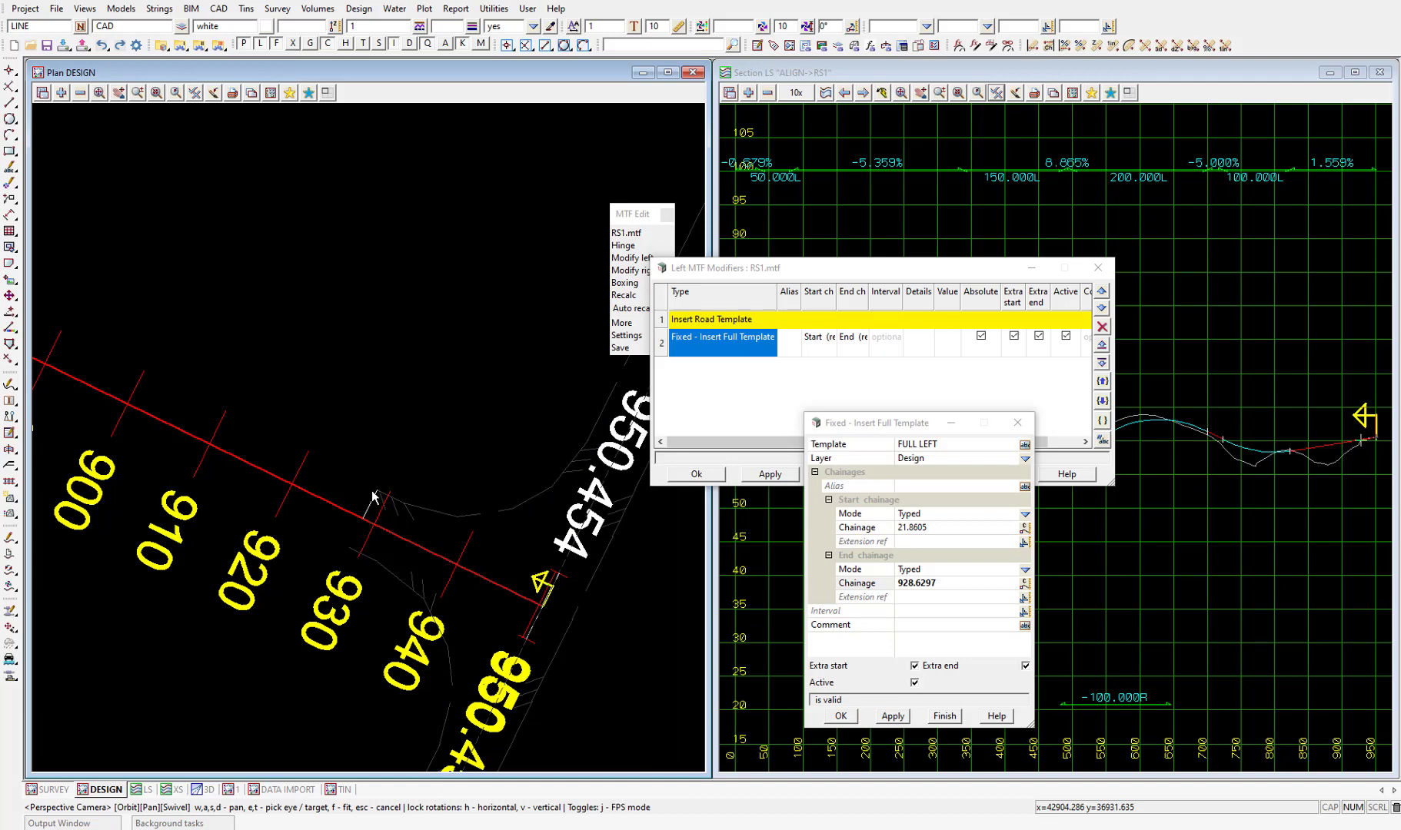
Step: Apply the FULL LEFT insert, then close its settings and the Left MTF Modifiers window
click(893, 716)
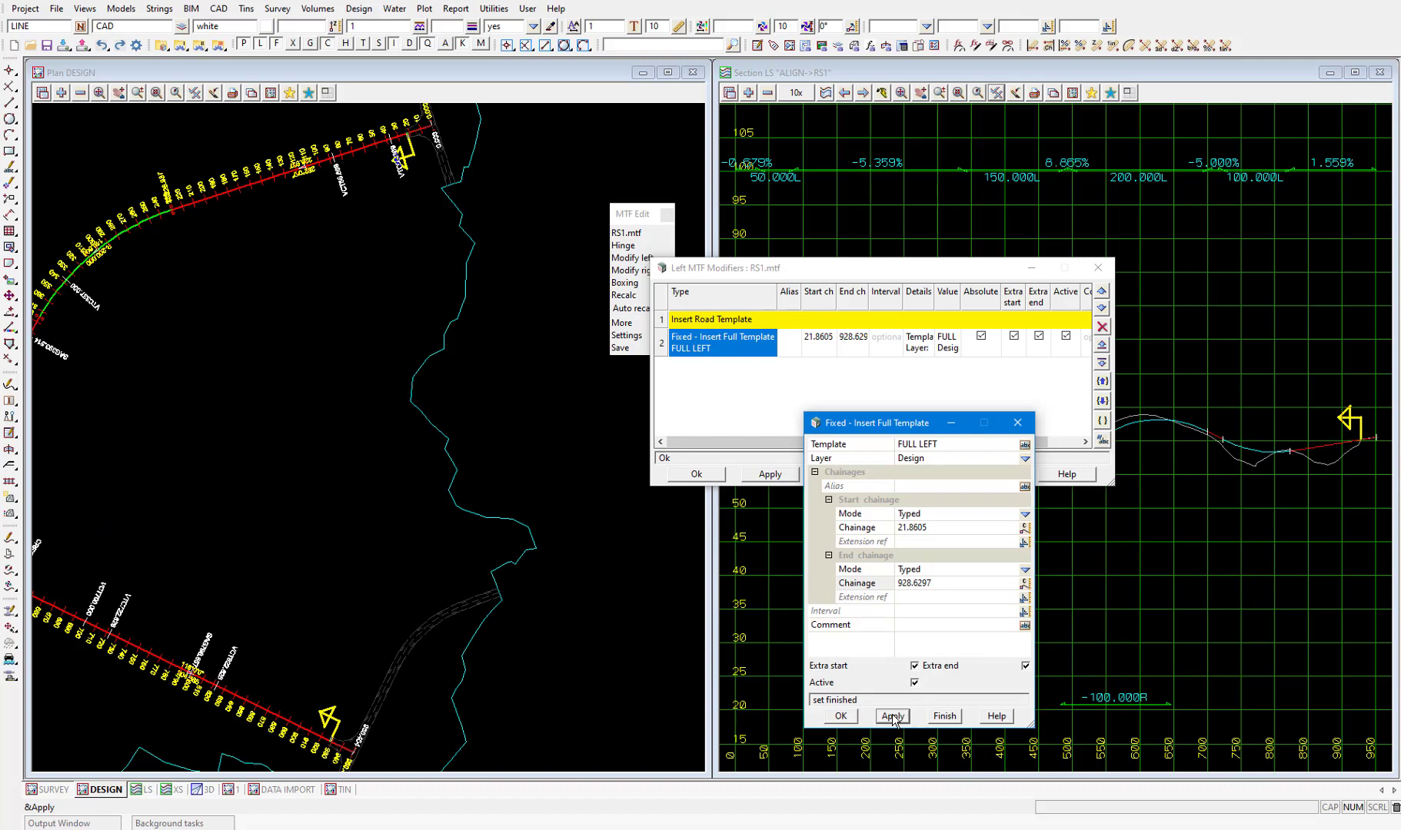
click(945, 715)
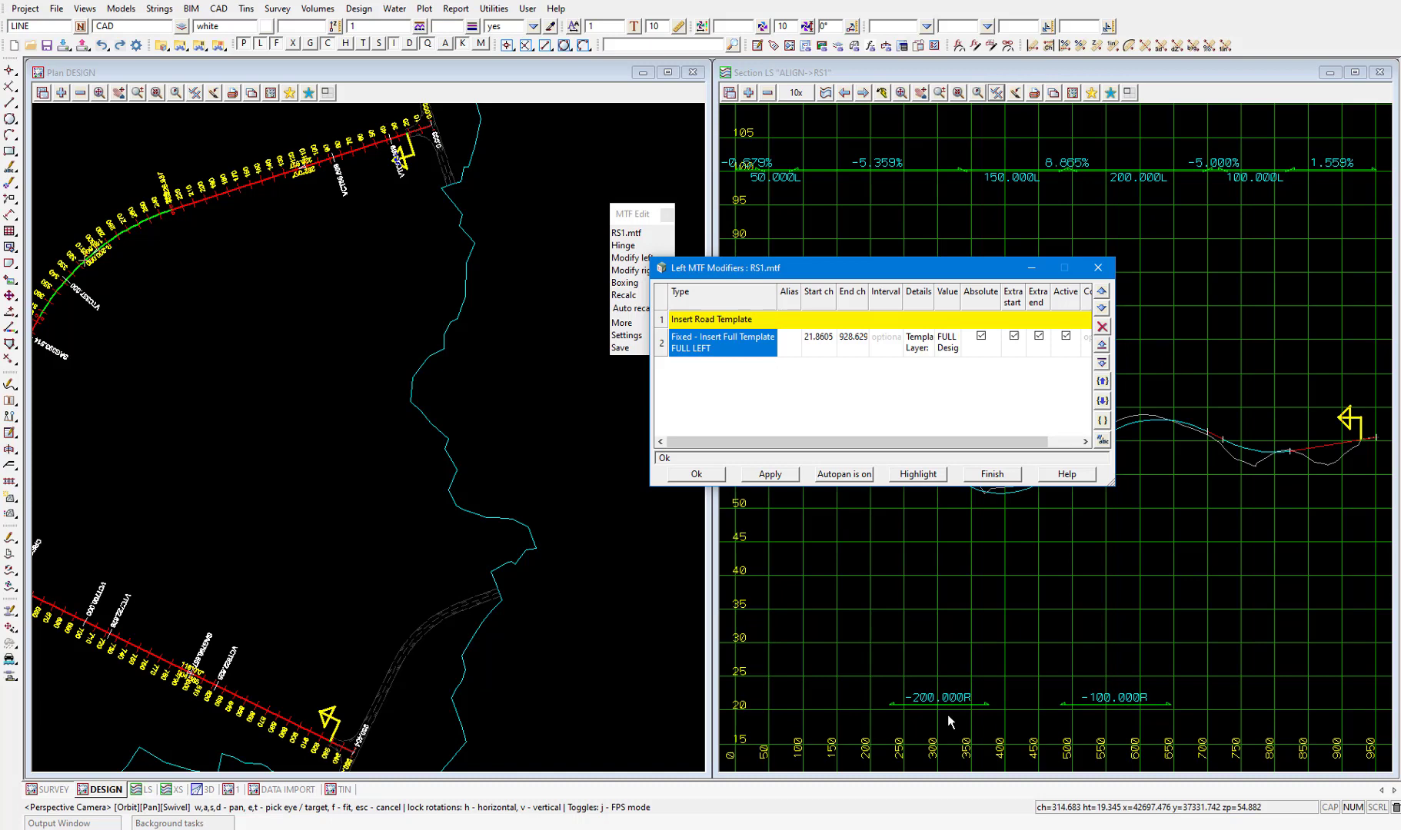
click(978, 475)
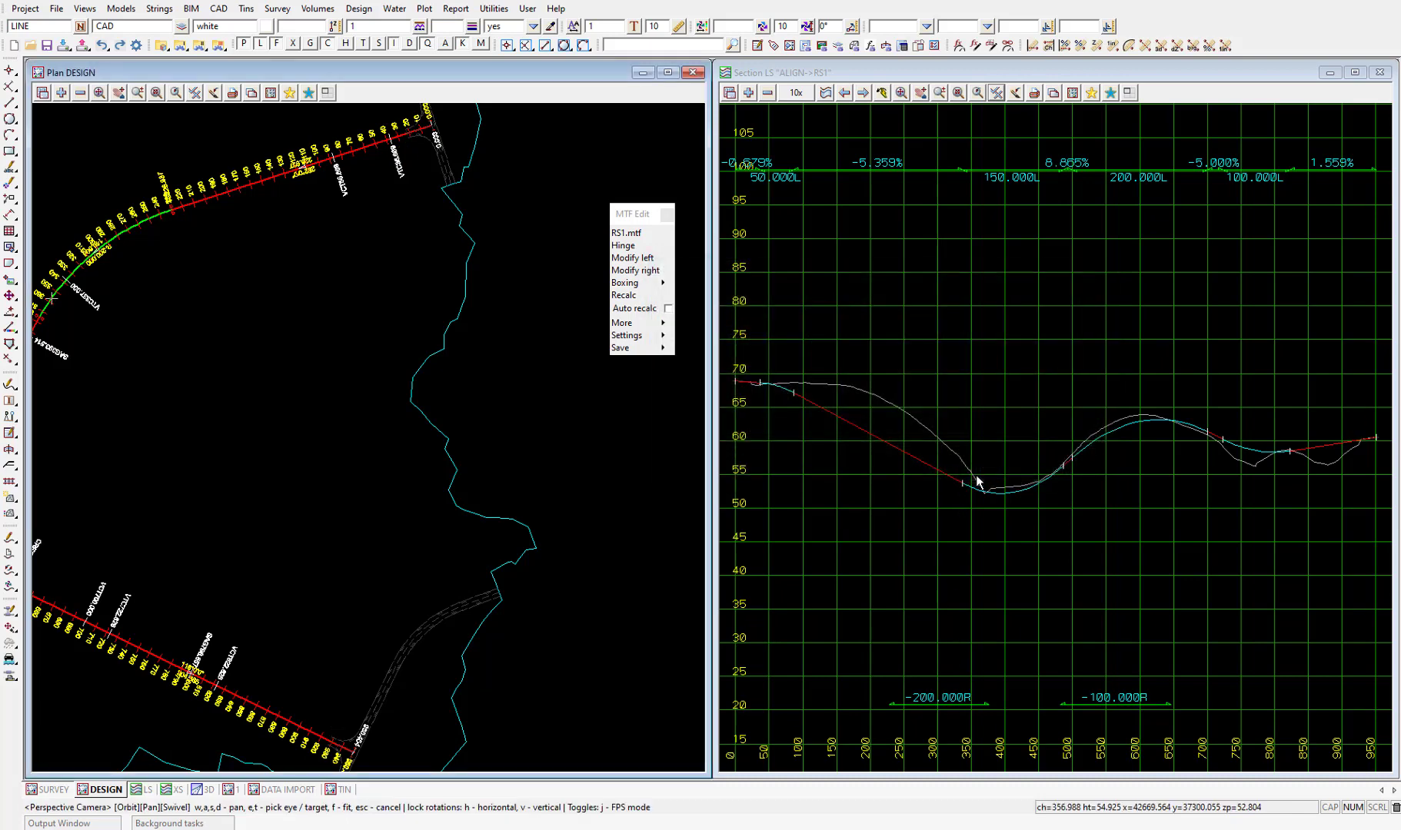
Step: Make right row 1 a Comment reading 'Insert Road Template' and add a blank row below
click(636, 272)
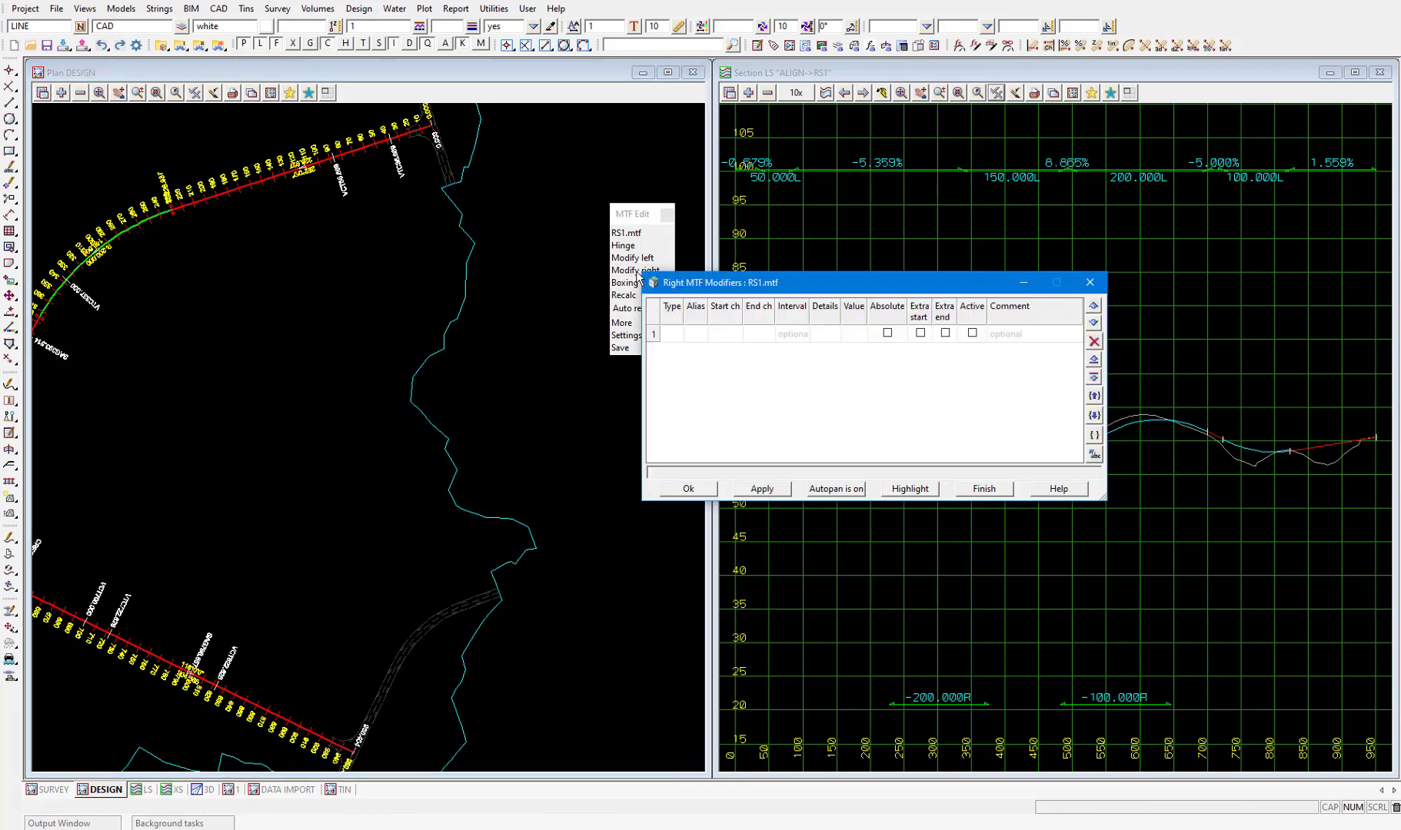
click(670, 338)
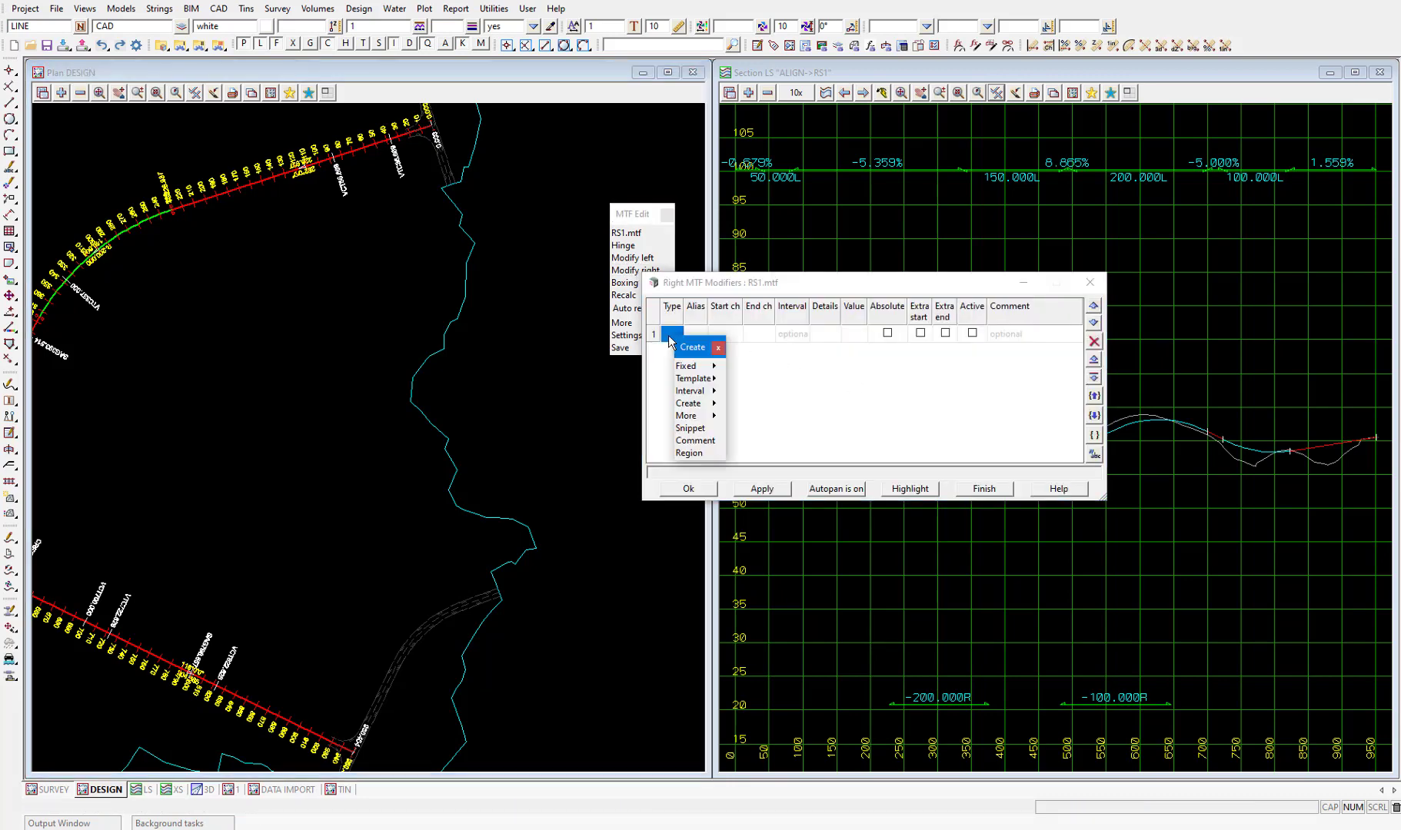
click(694, 440)
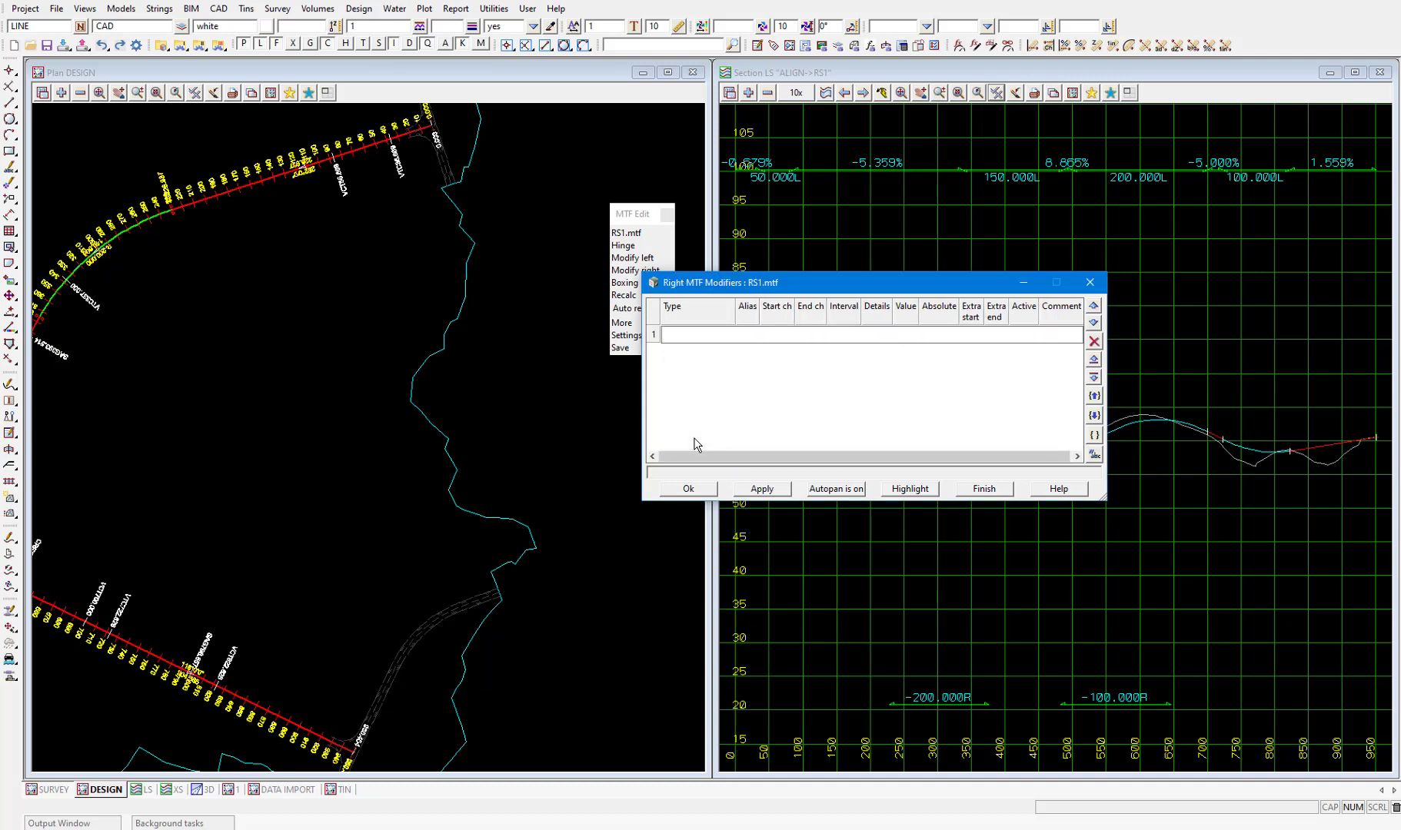
text(Insert Road Template)
key(Return)
click(1094, 378)
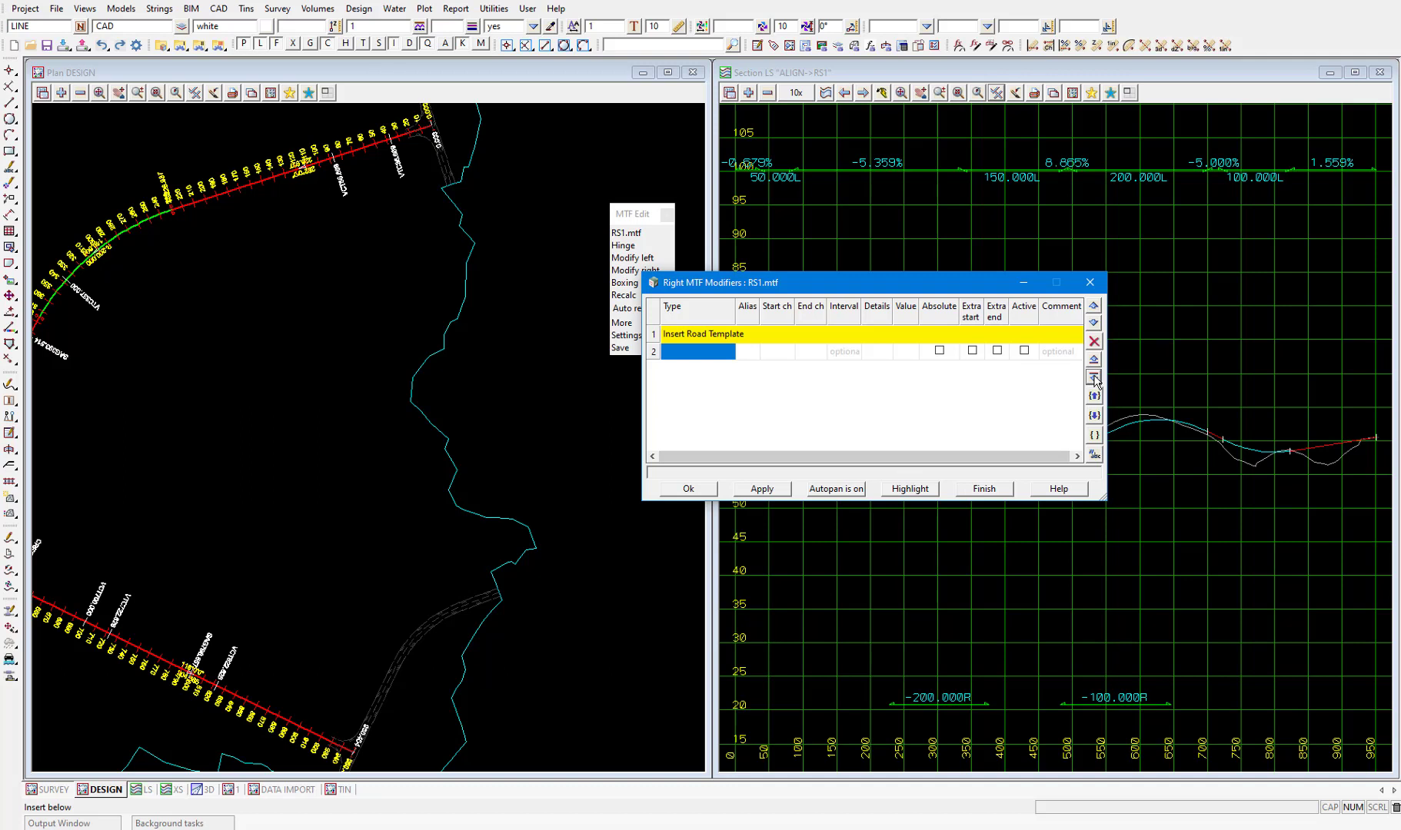
Step: Bring up the Fixed > Insert modifier types for right row 2
right_click(685, 352)
mouse_move(723, 383)
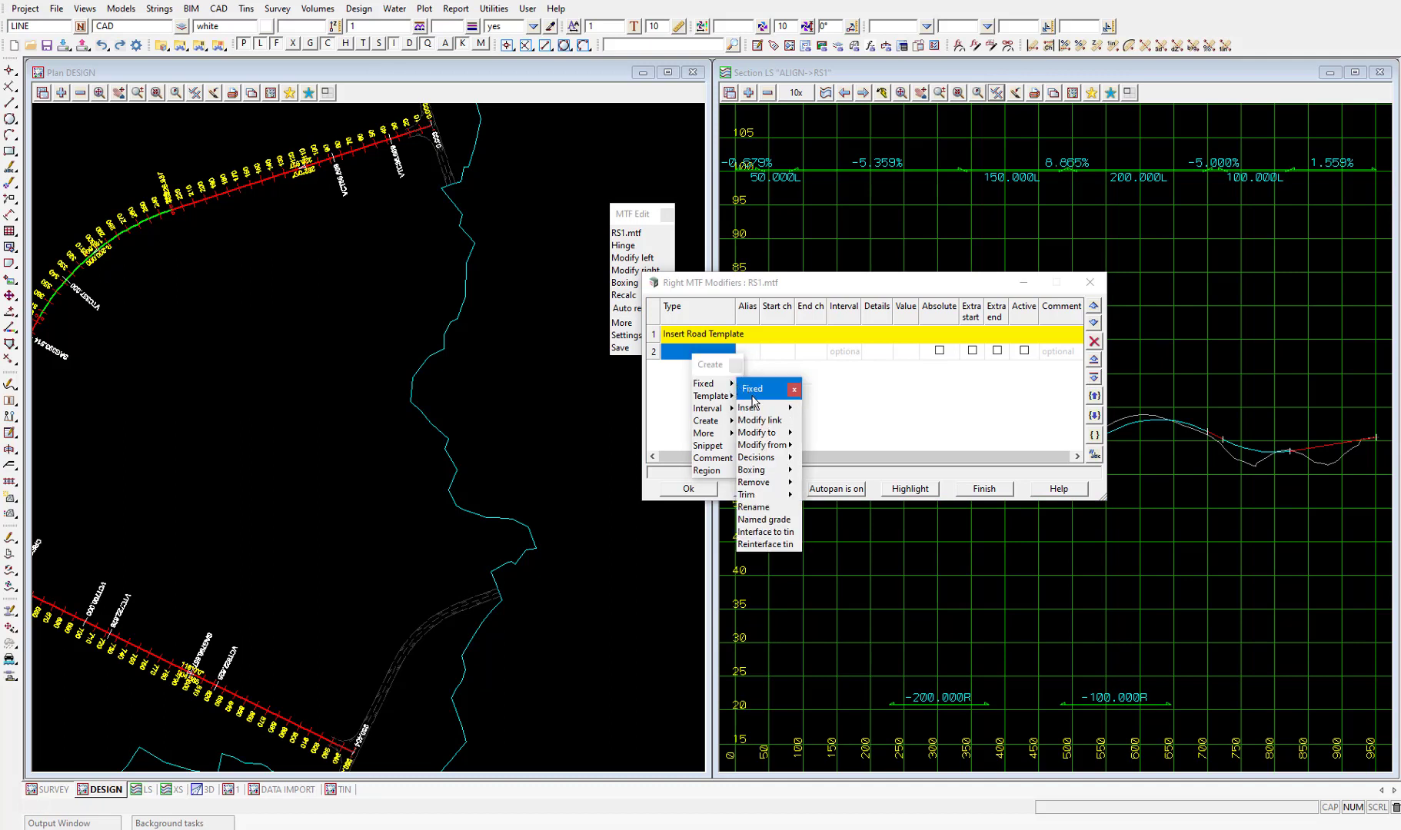
mouse_move(790, 408)
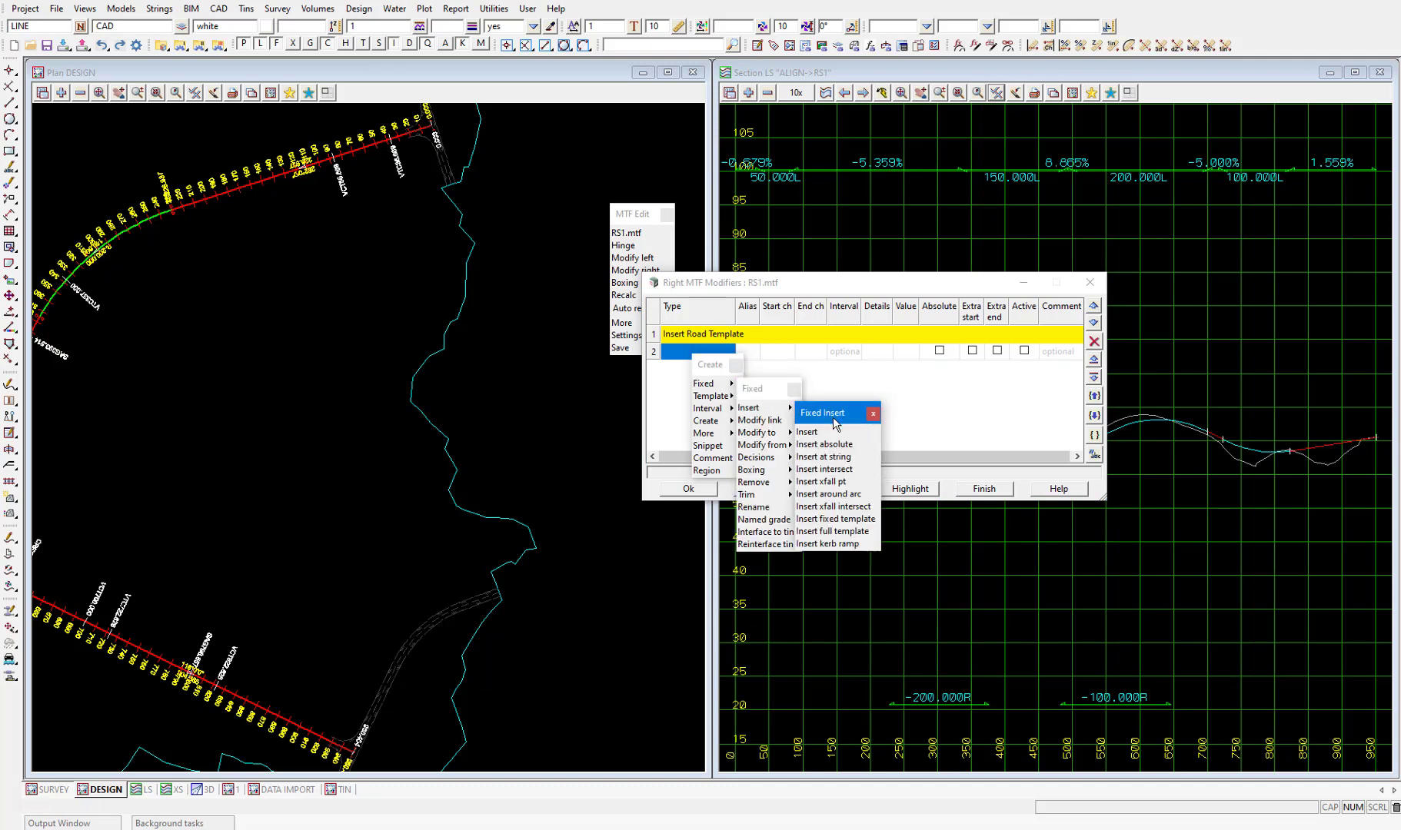
Step: Make right row 2 an Insert full template using the FULL RIGHT template
click(870, 532)
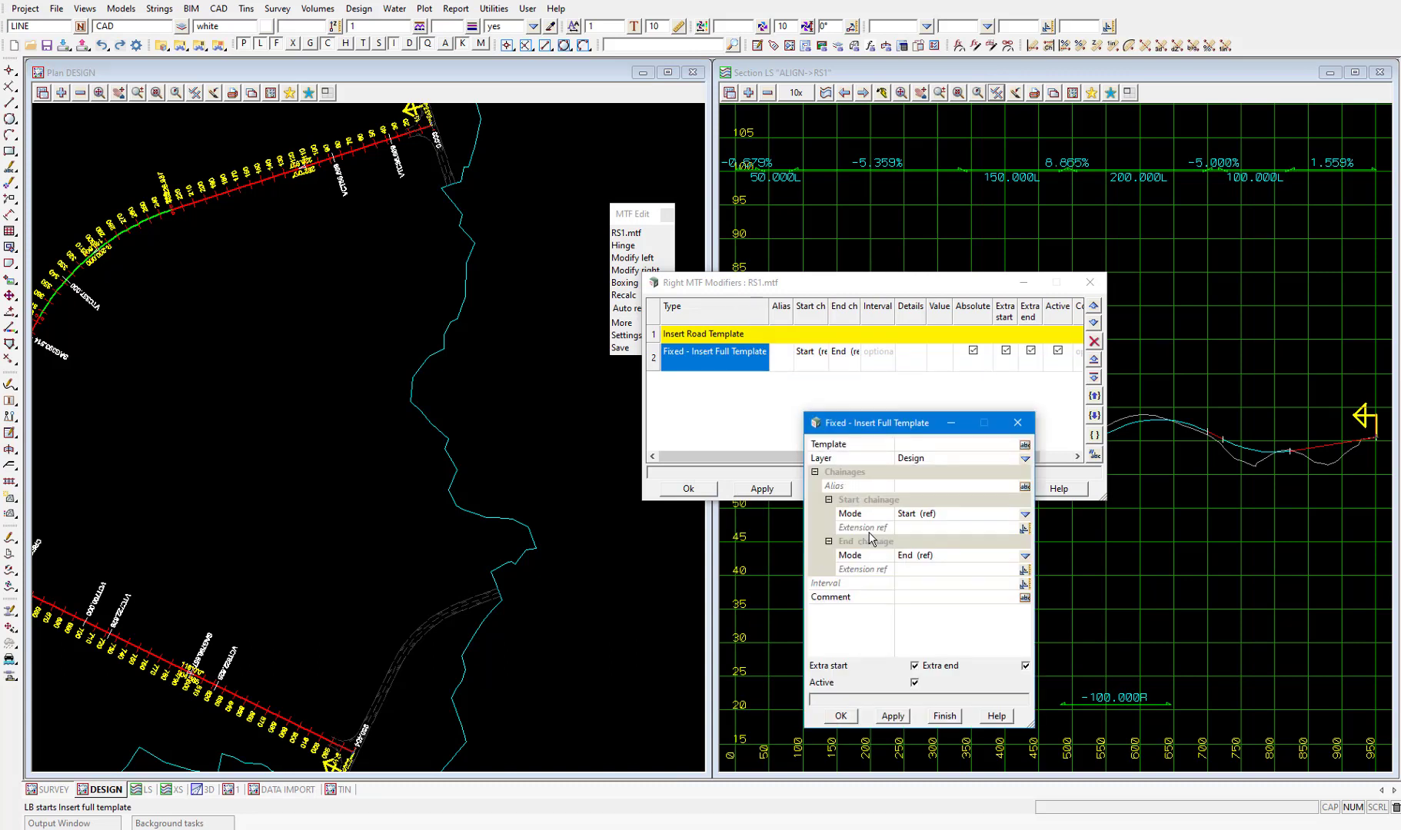
click(1024, 445)
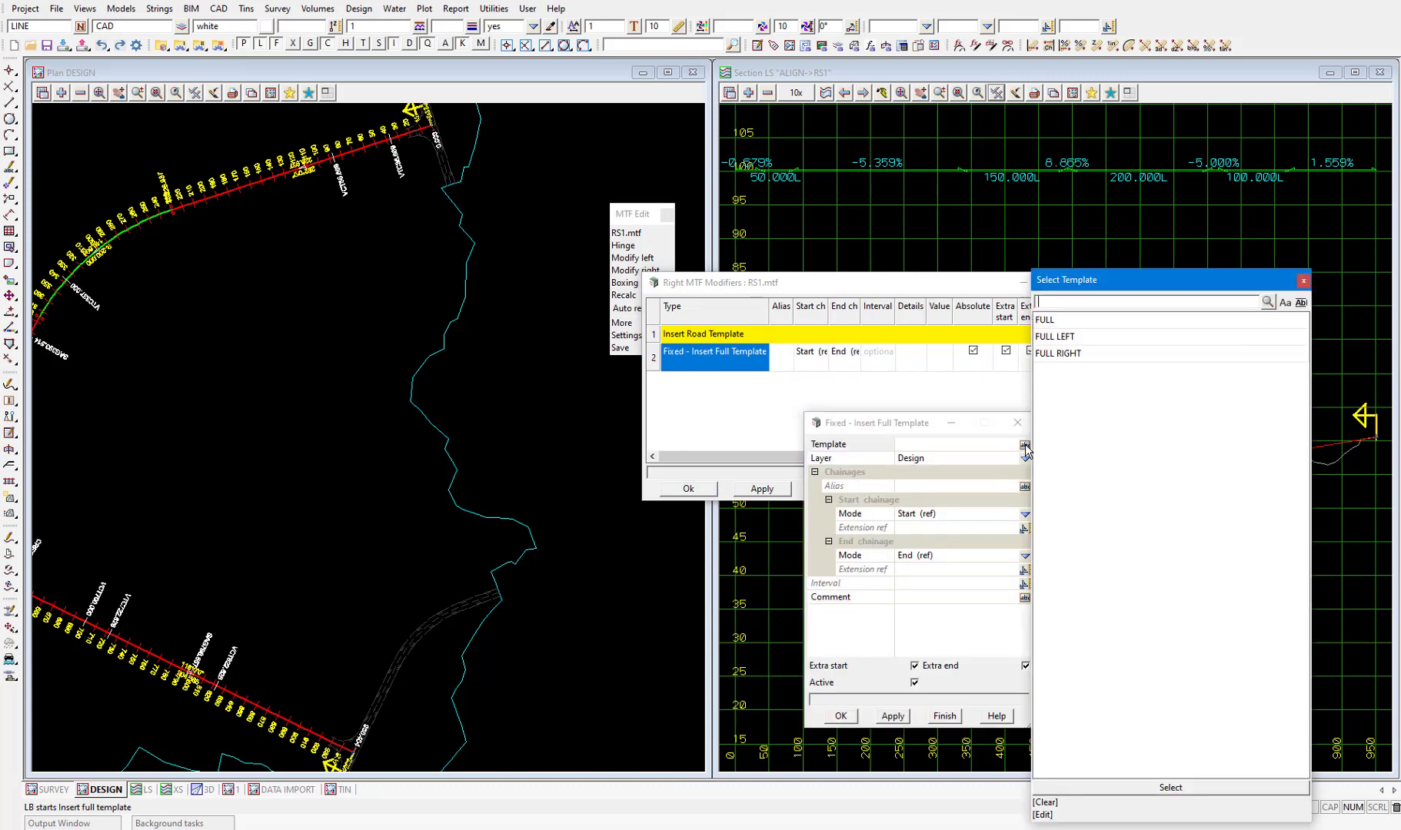
double_click(1065, 353)
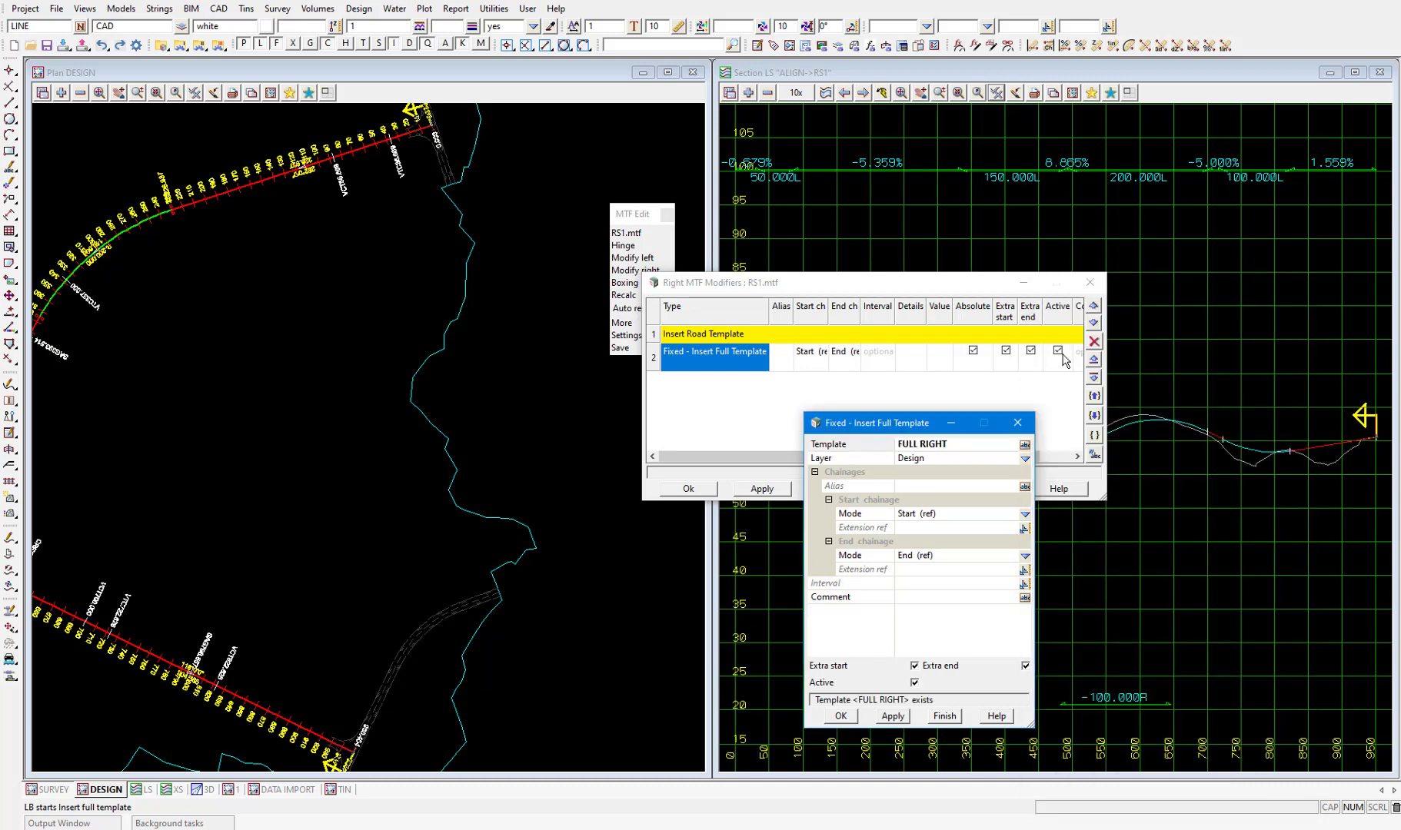
Step: Set the start chainage mode to Typed and pick the road edge near chainage 20 in plan
click(1025, 514)
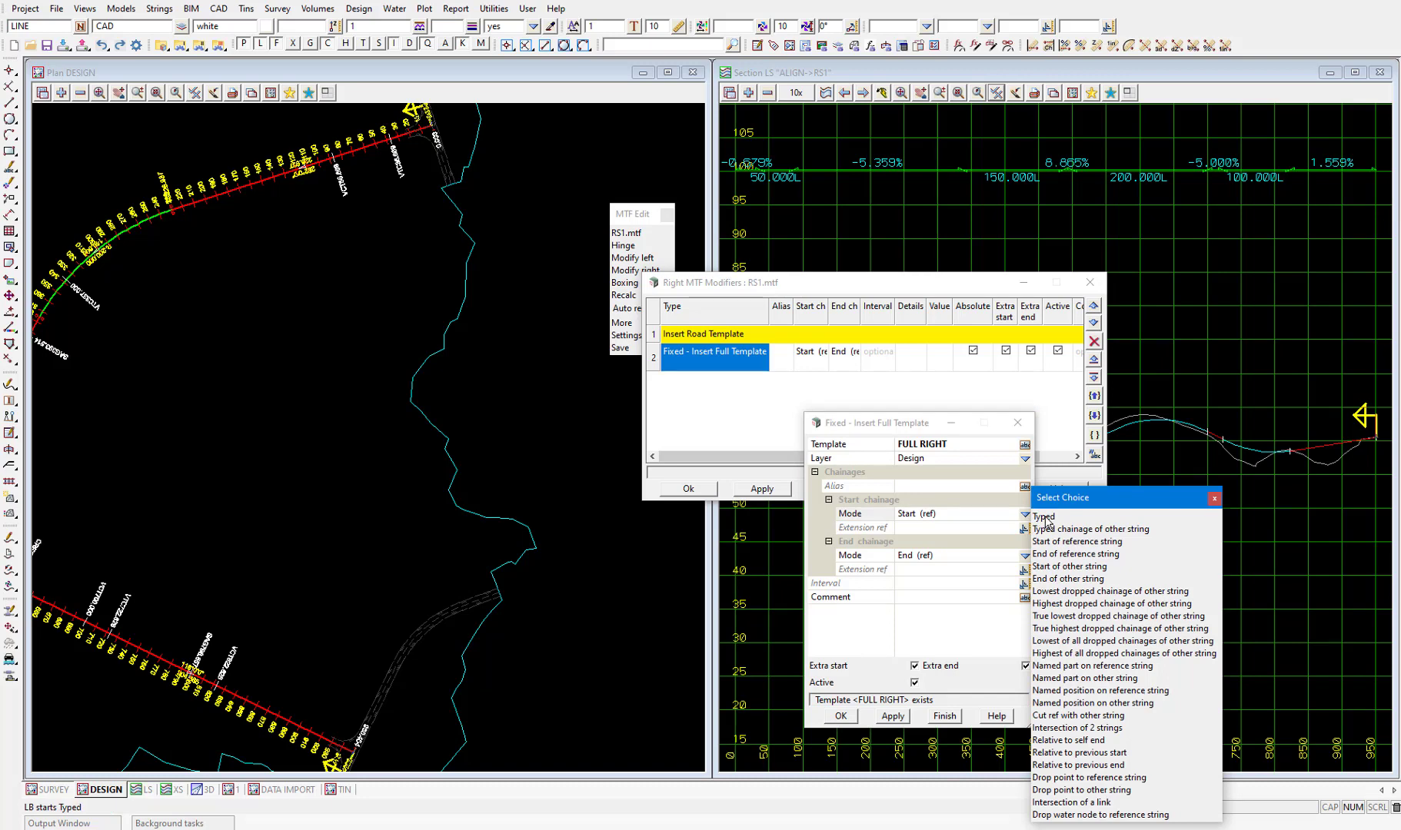
click(1045, 517)
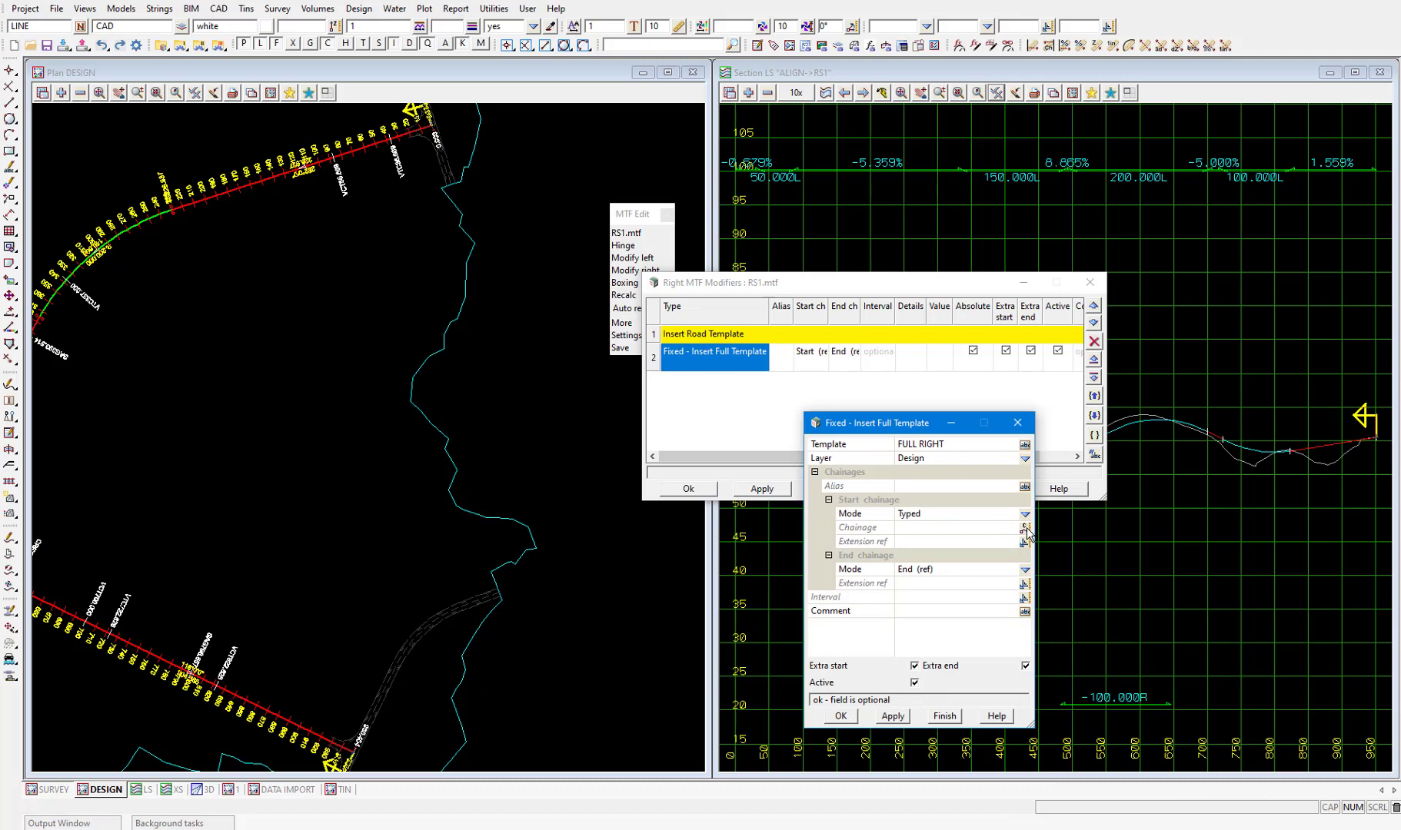
click(1025, 528)
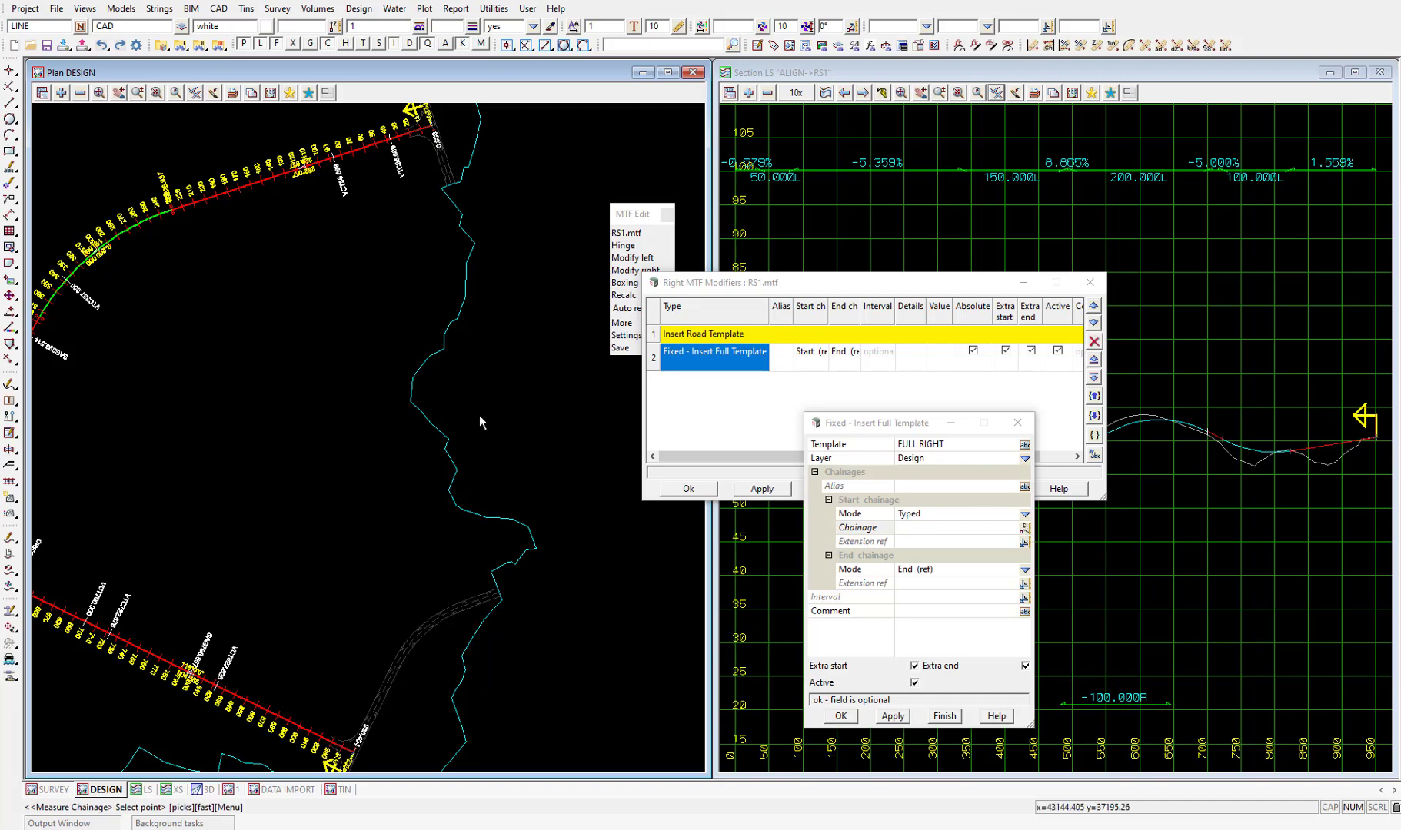
scroll(468, 412, down, 2)
scroll(414, 222, up, 2)
scroll(415, 219, up, 4)
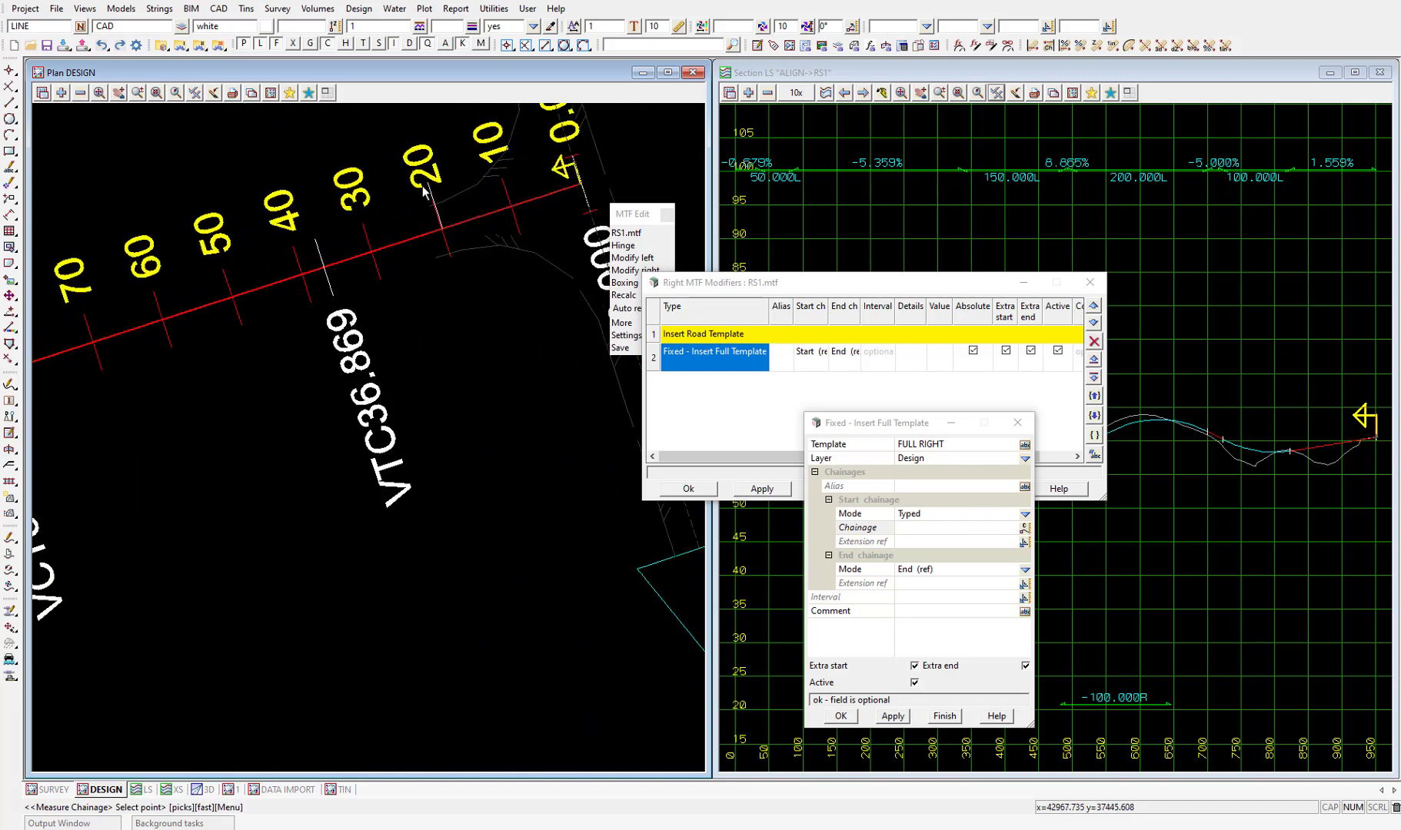
click(421, 211)
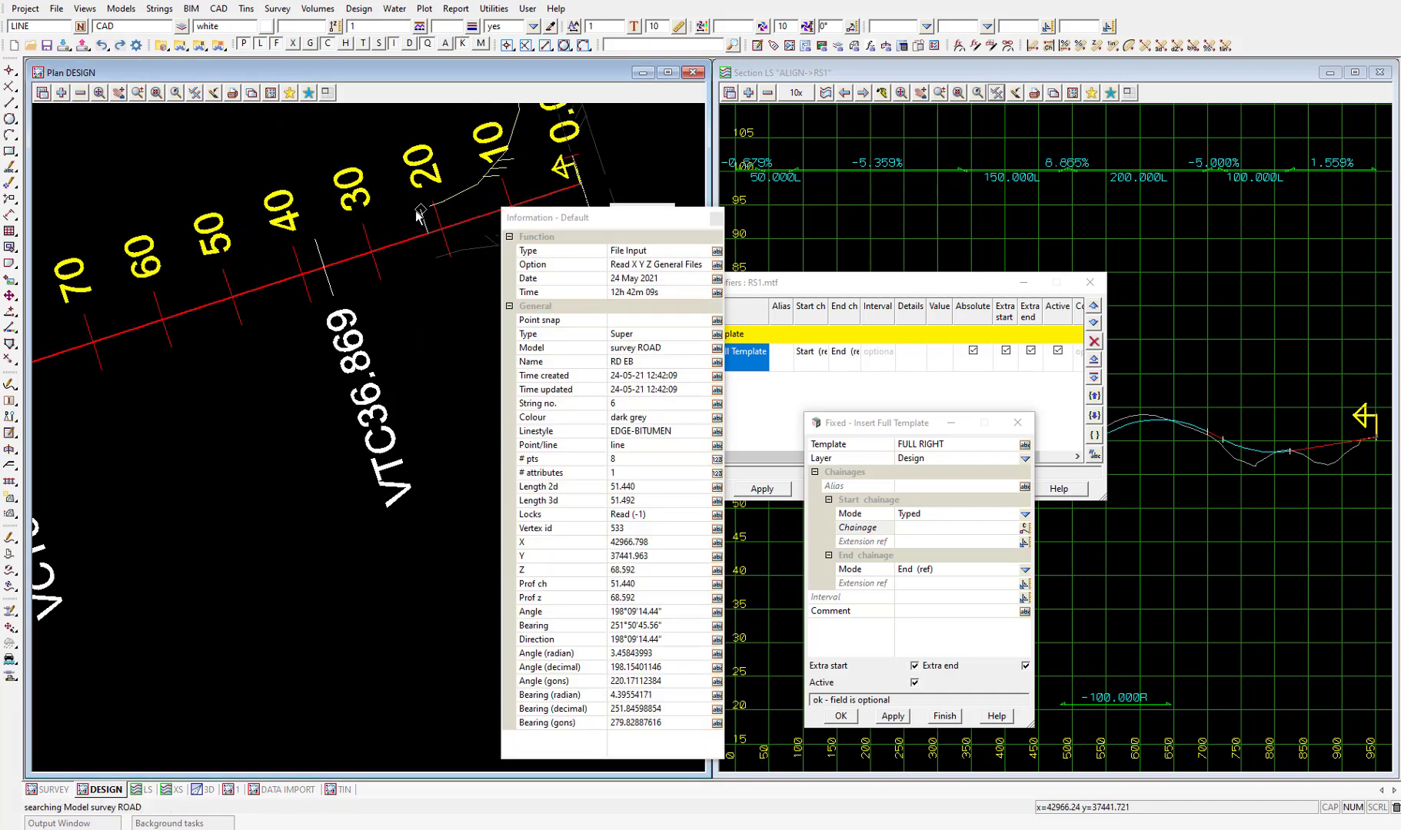
Step: Fix the FULL RIGHT insert from chainage 21.8792 to 928.6435, apply it and finish
middle_click(419, 217)
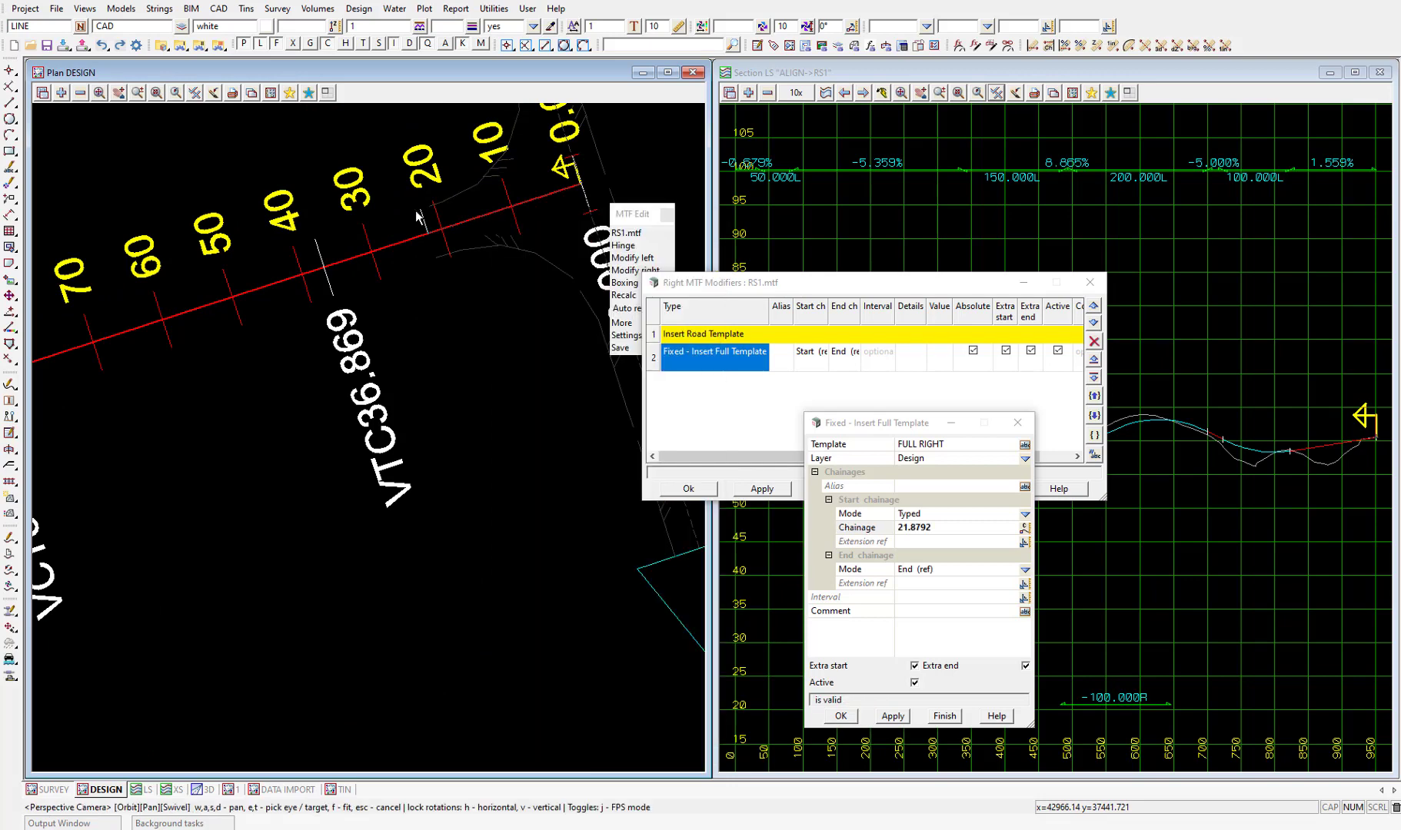
click(1026, 571)
click(1047, 518)
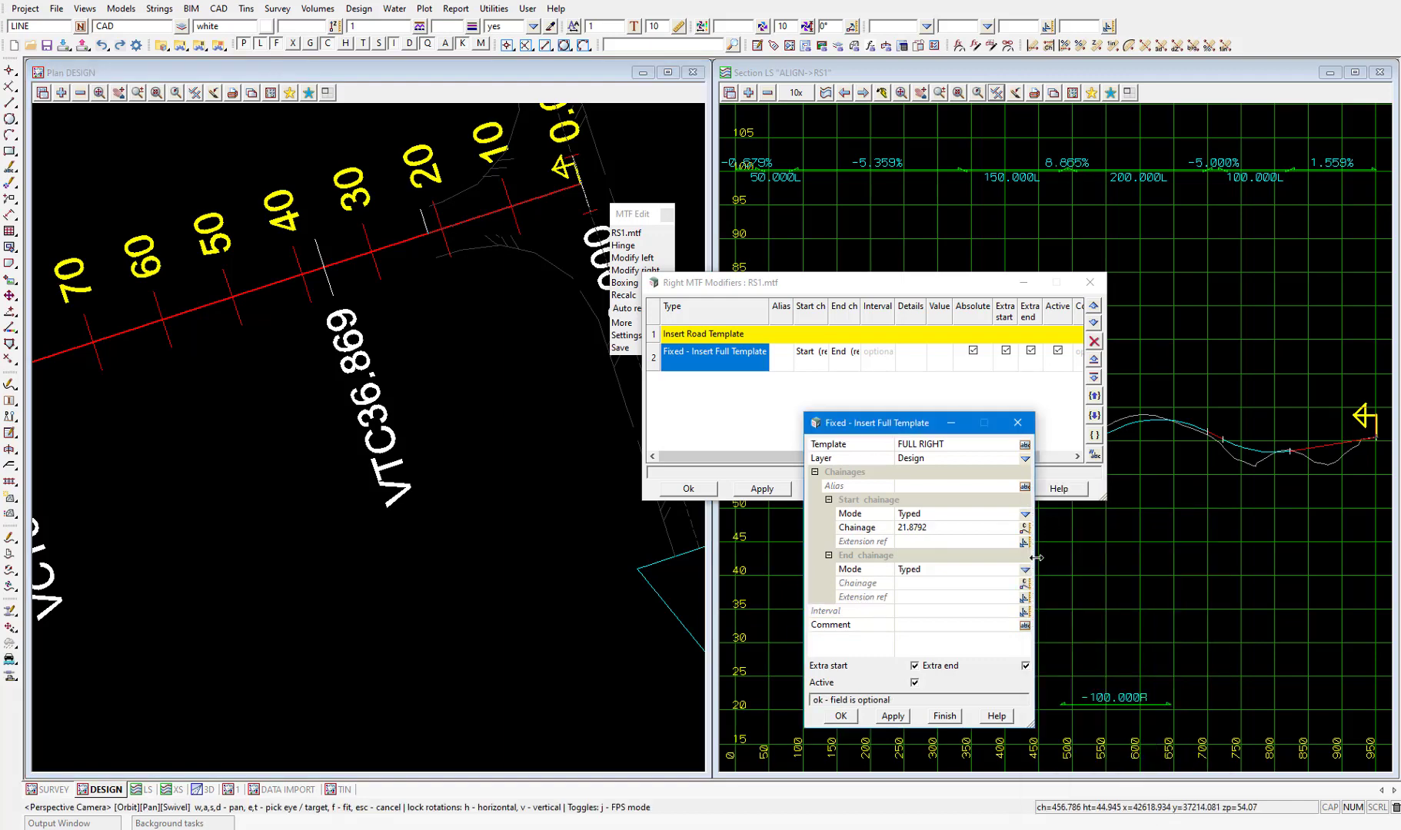
click(1024, 583)
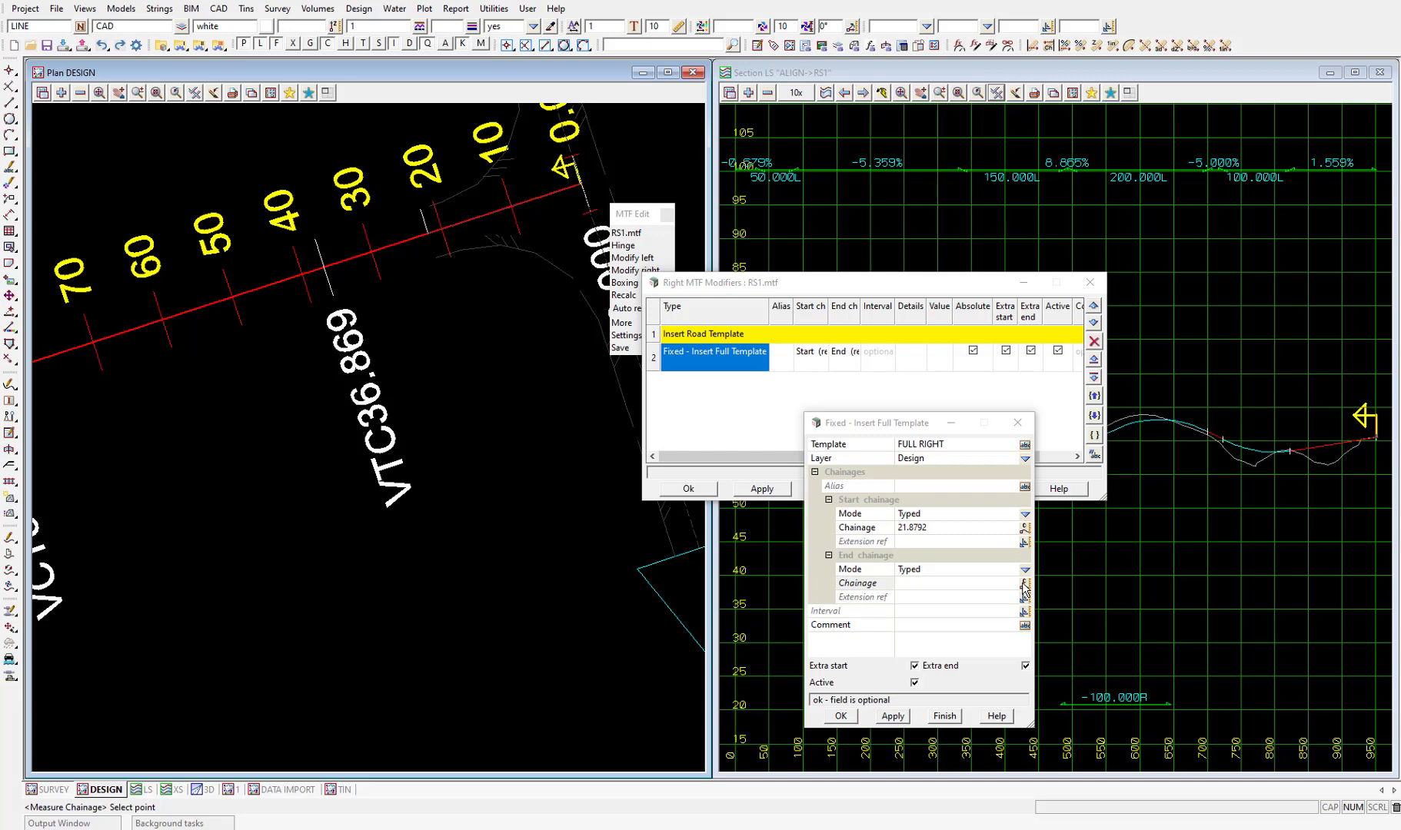
scroll(386, 611, down, 6)
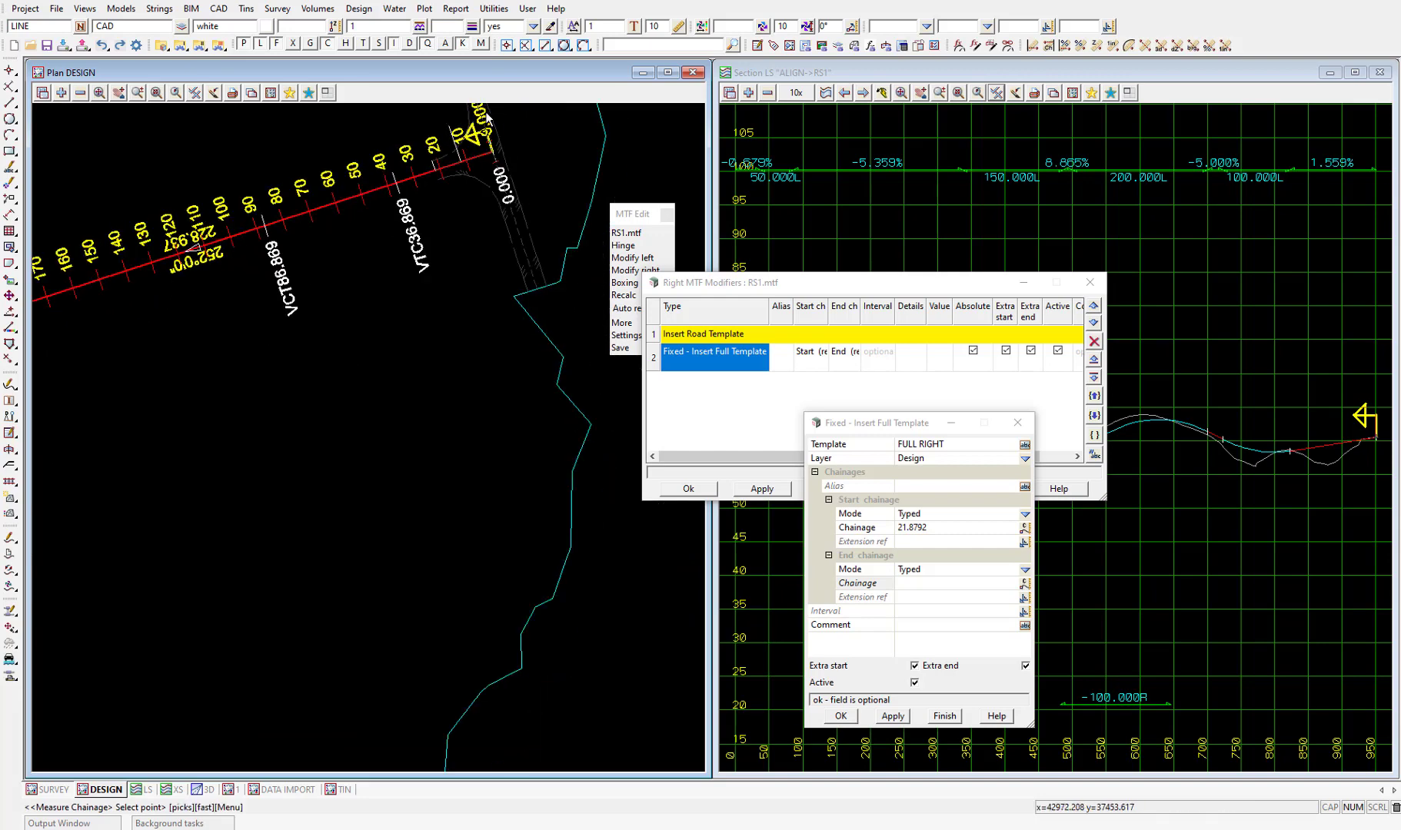
scroll(386, 612, up, 4)
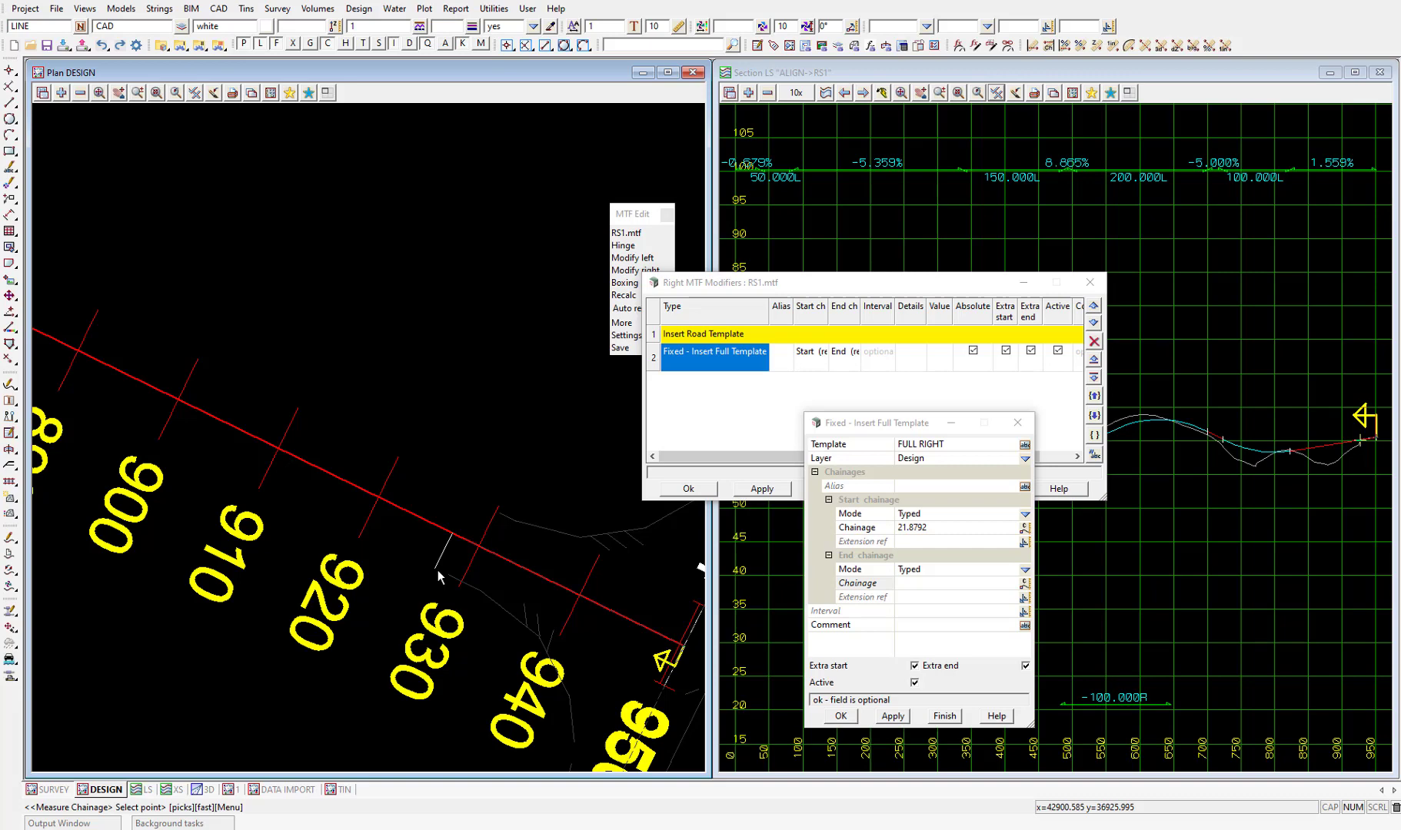
click(441, 574)
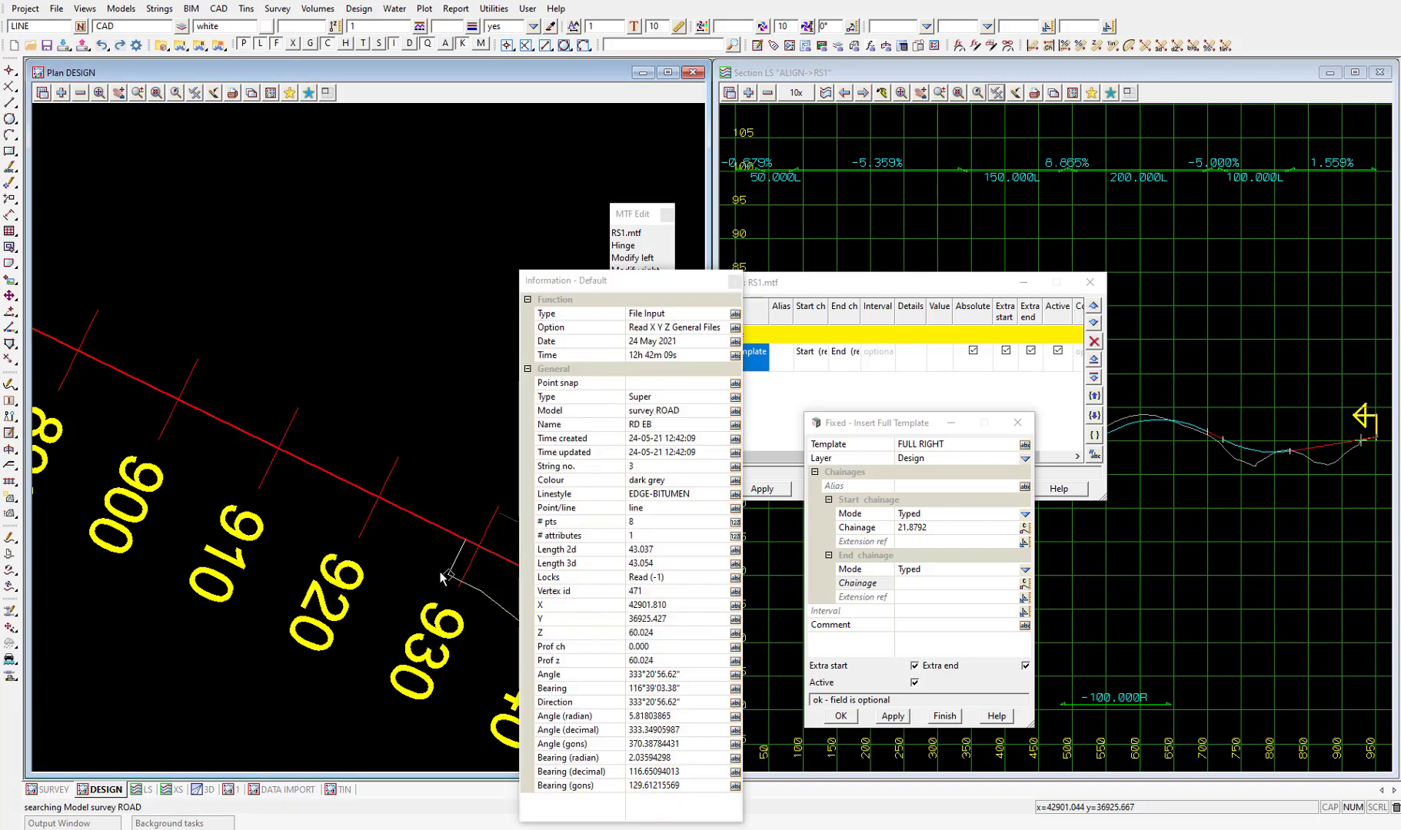
click(441, 574)
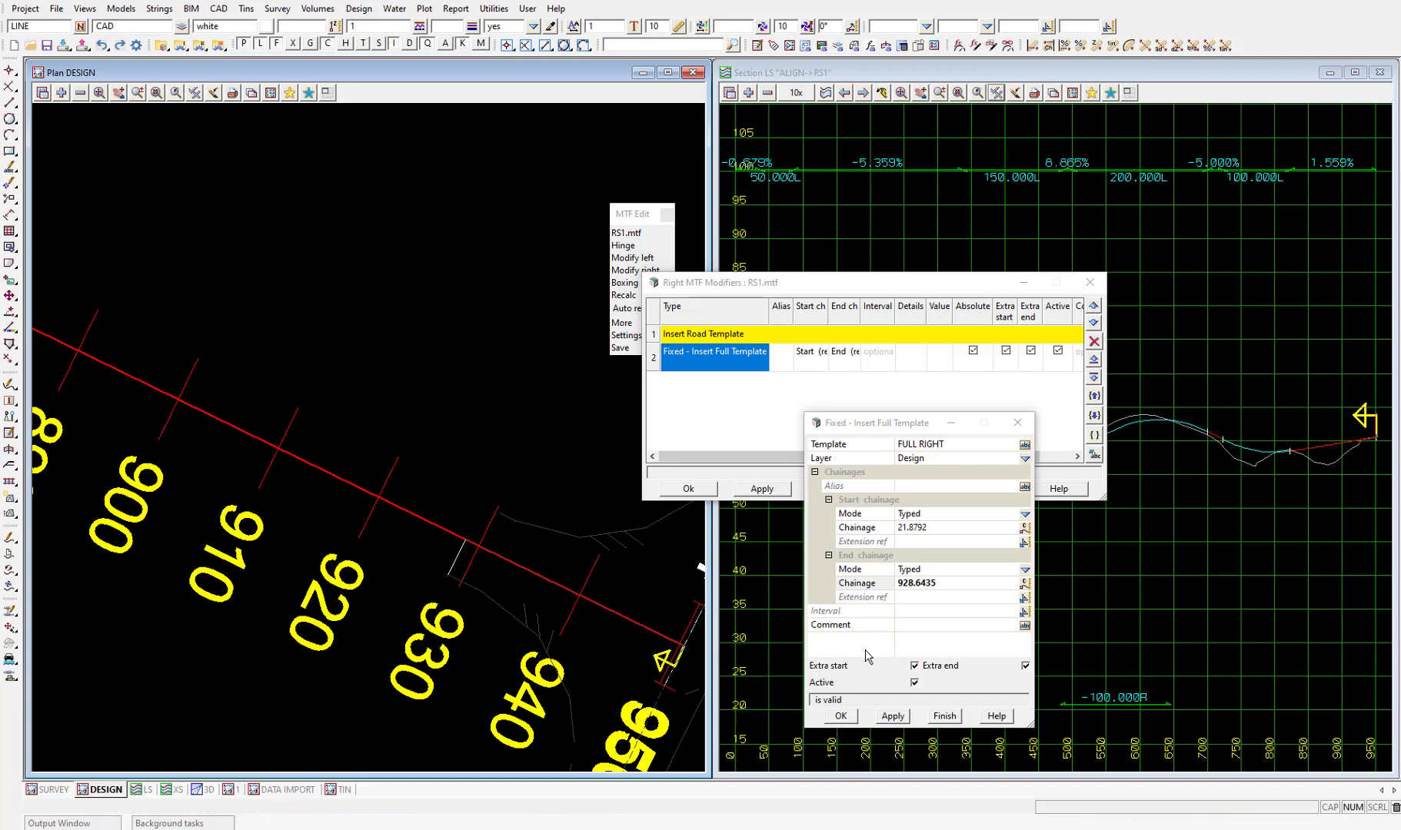
click(892, 716)
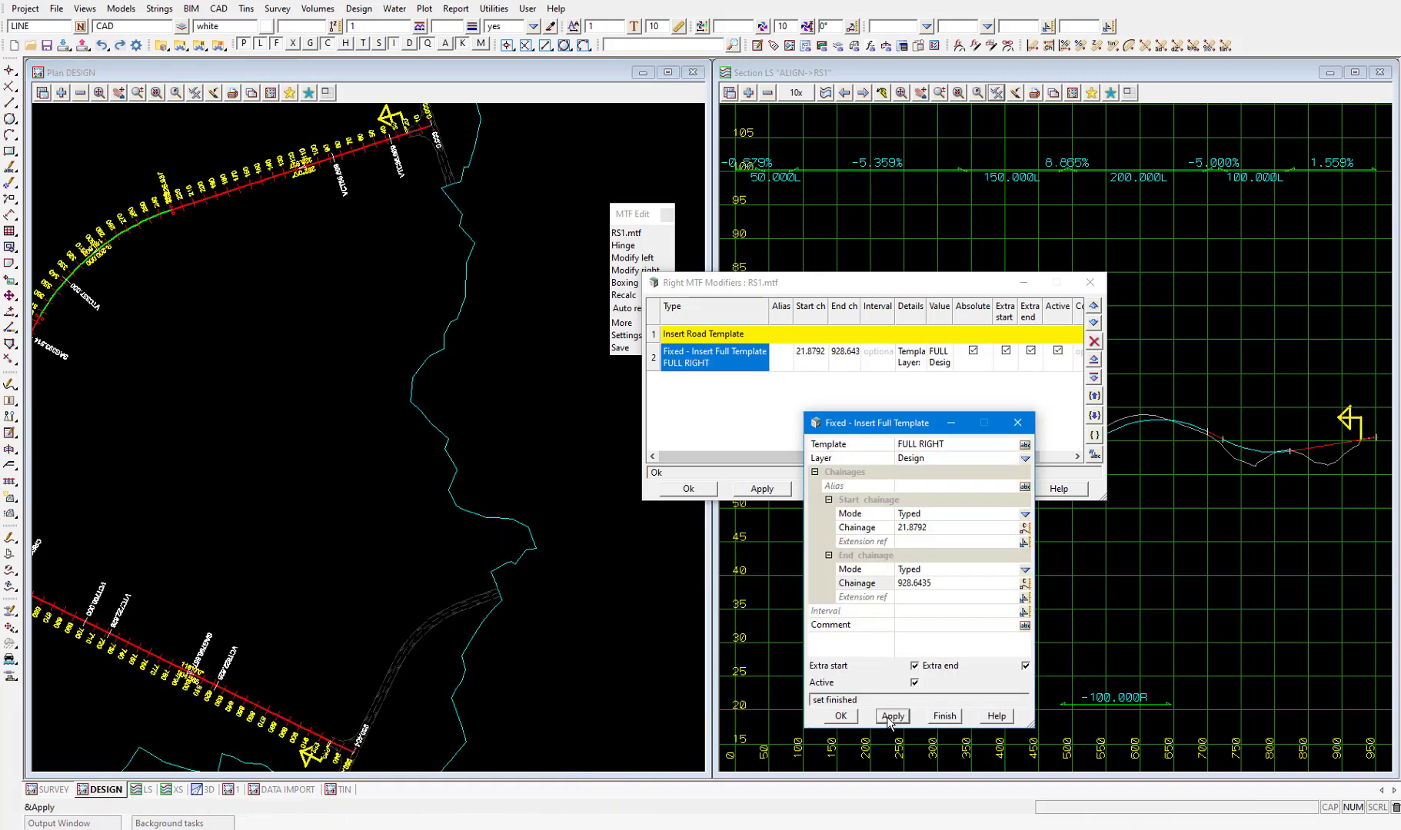
click(945, 717)
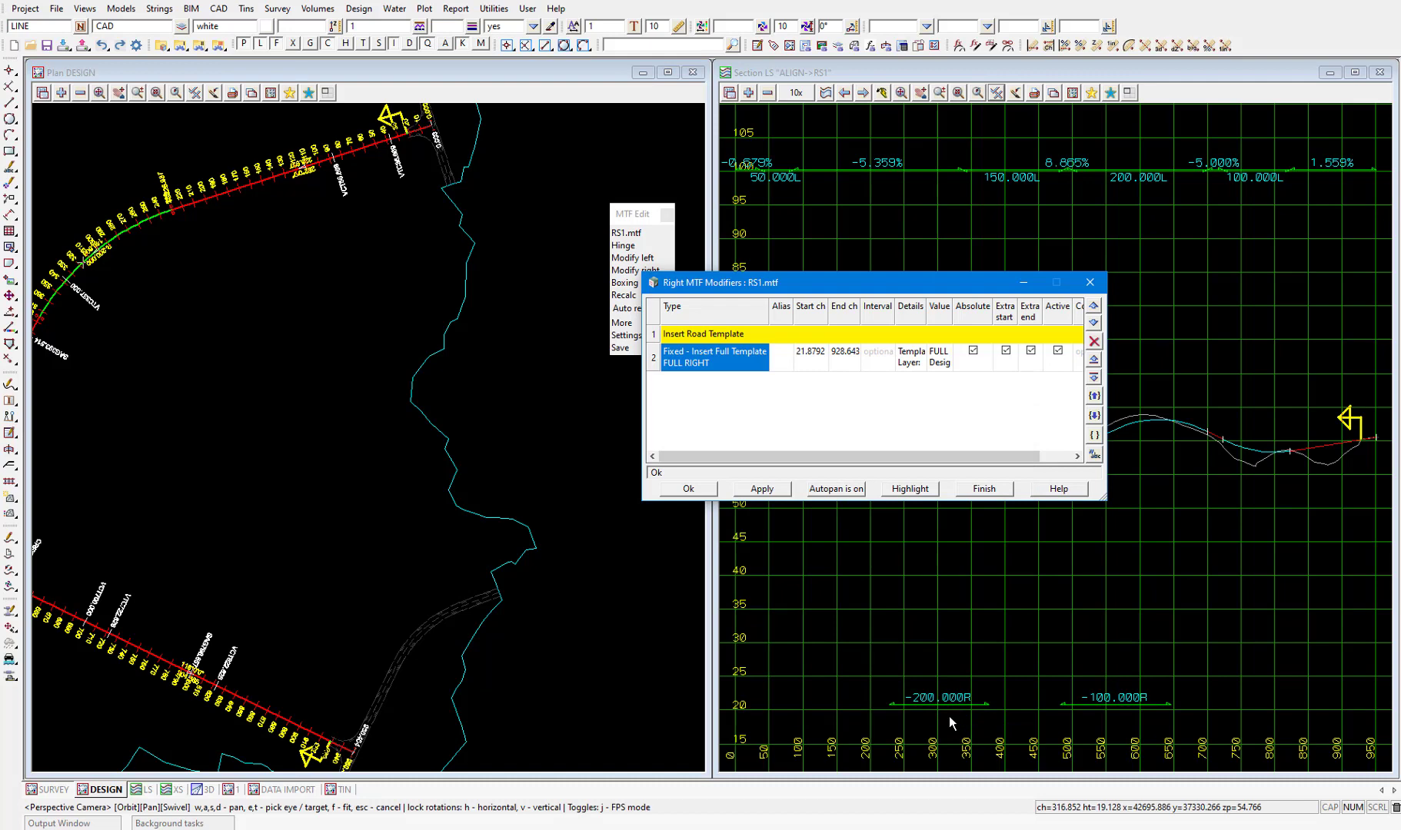
Step: Close the Right MTF Modifiers window and go to the Design > Apply menu
click(988, 491)
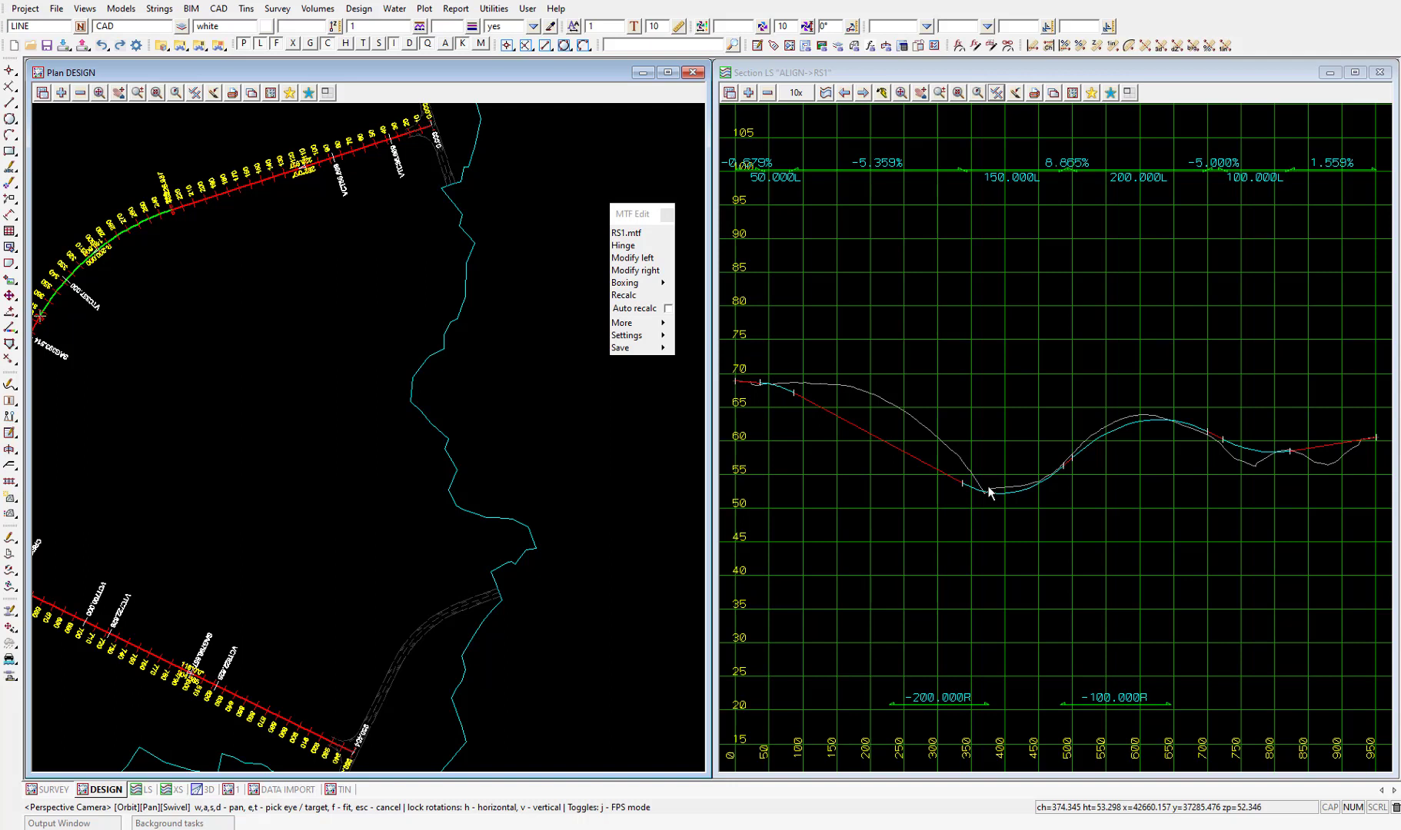
click(362, 9)
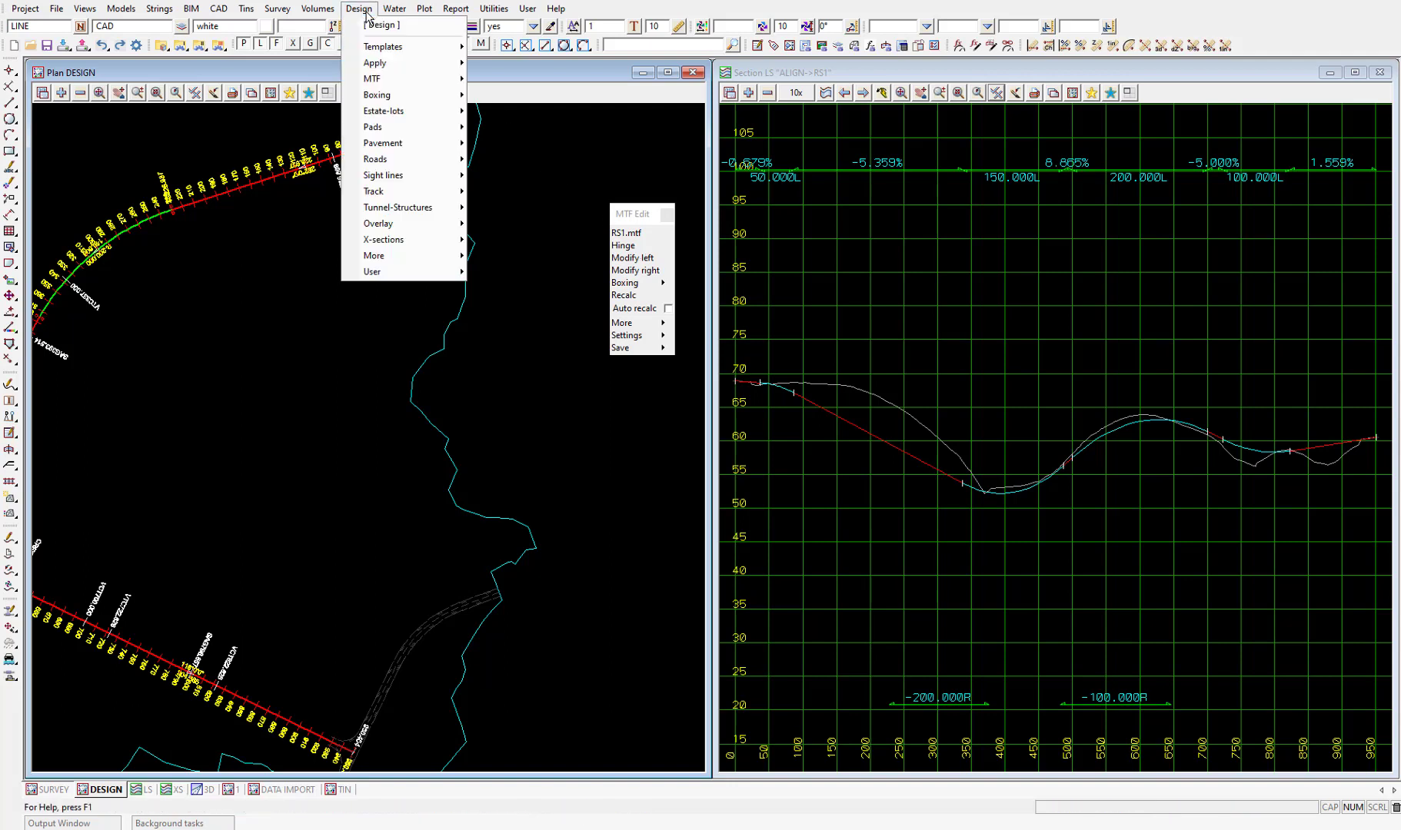
mouse_move(377, 63)
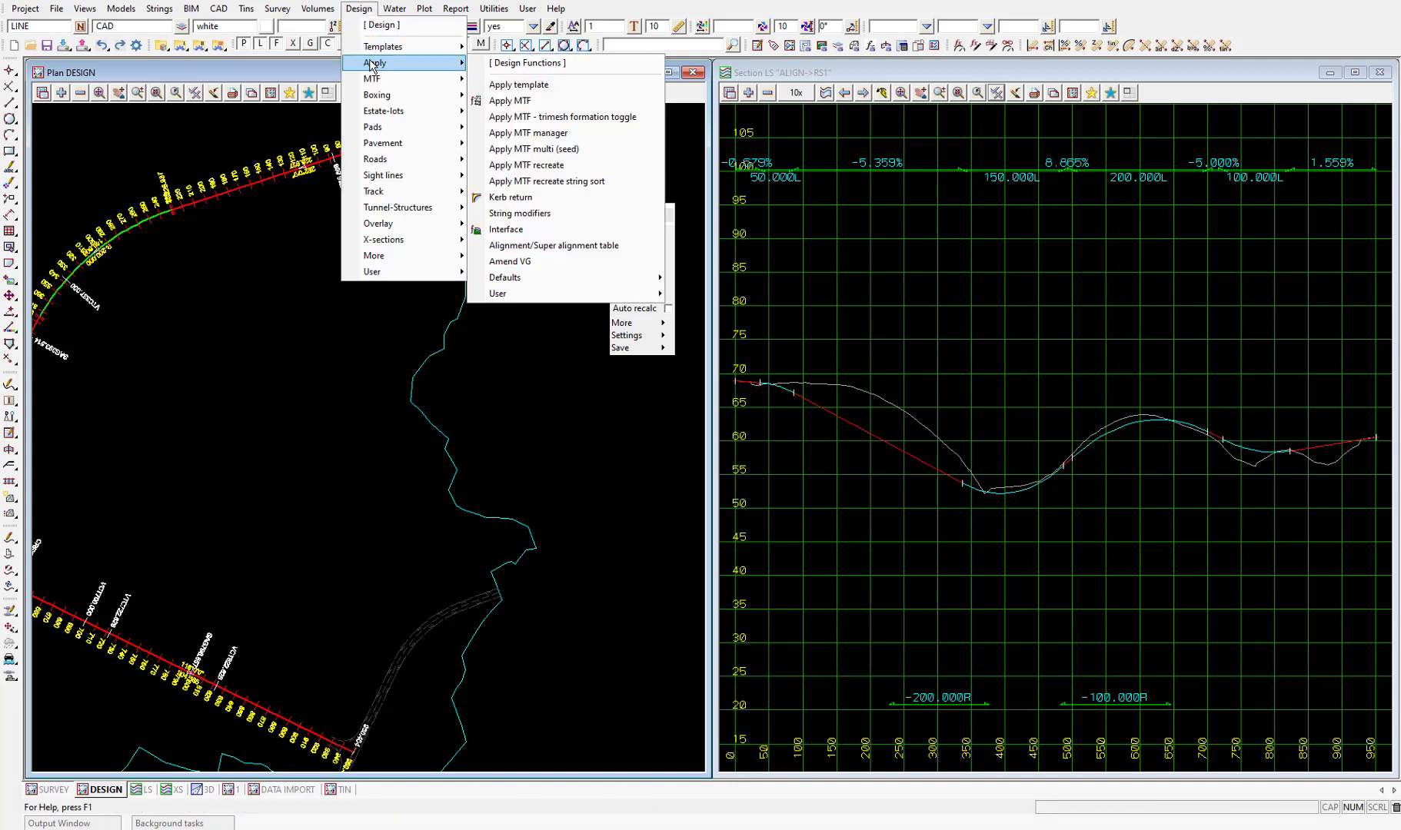
Step: Open Apply MTF Function and enter RS2 as the function name
click(541, 104)
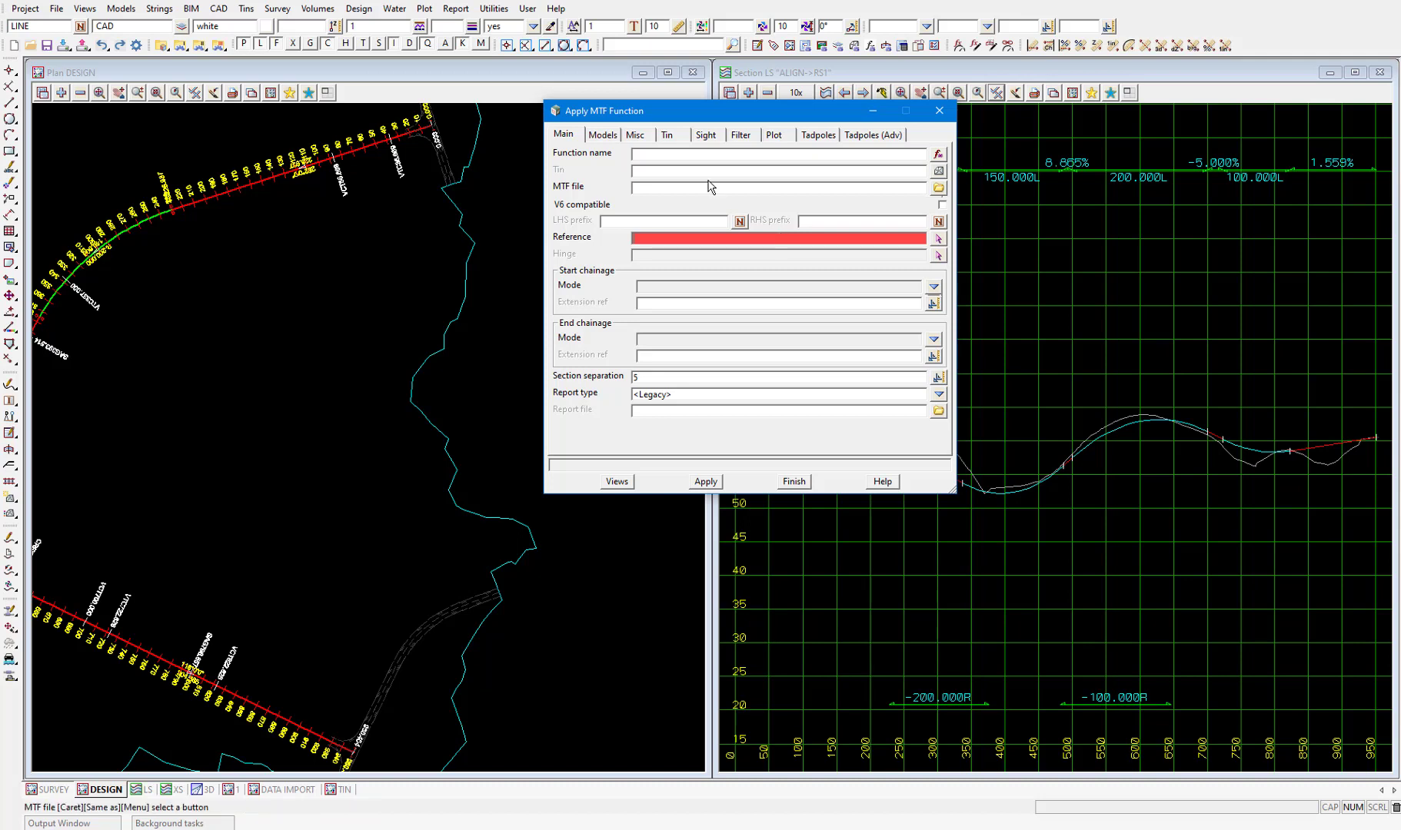
click(695, 156)
text(RS2)
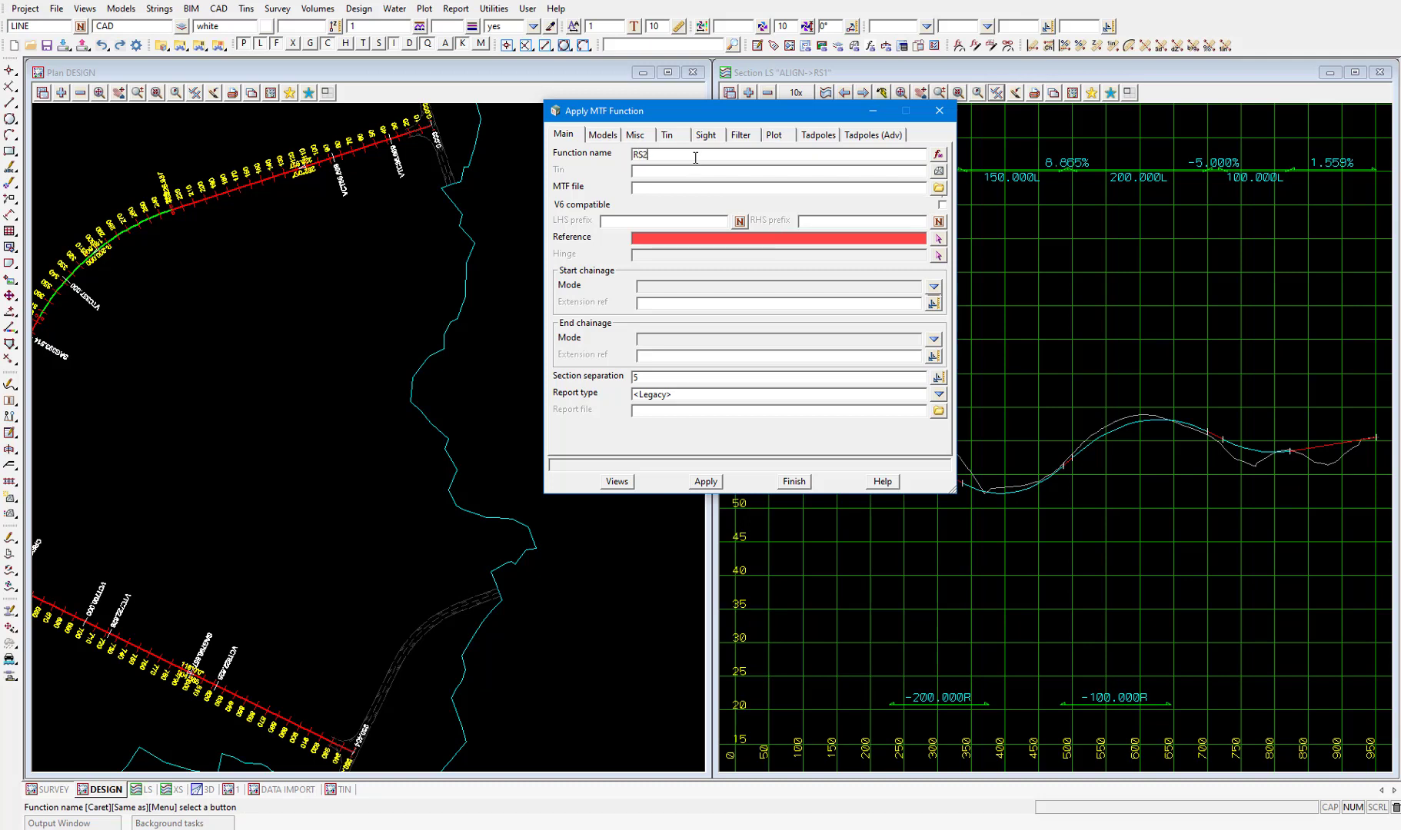
key(Tab)
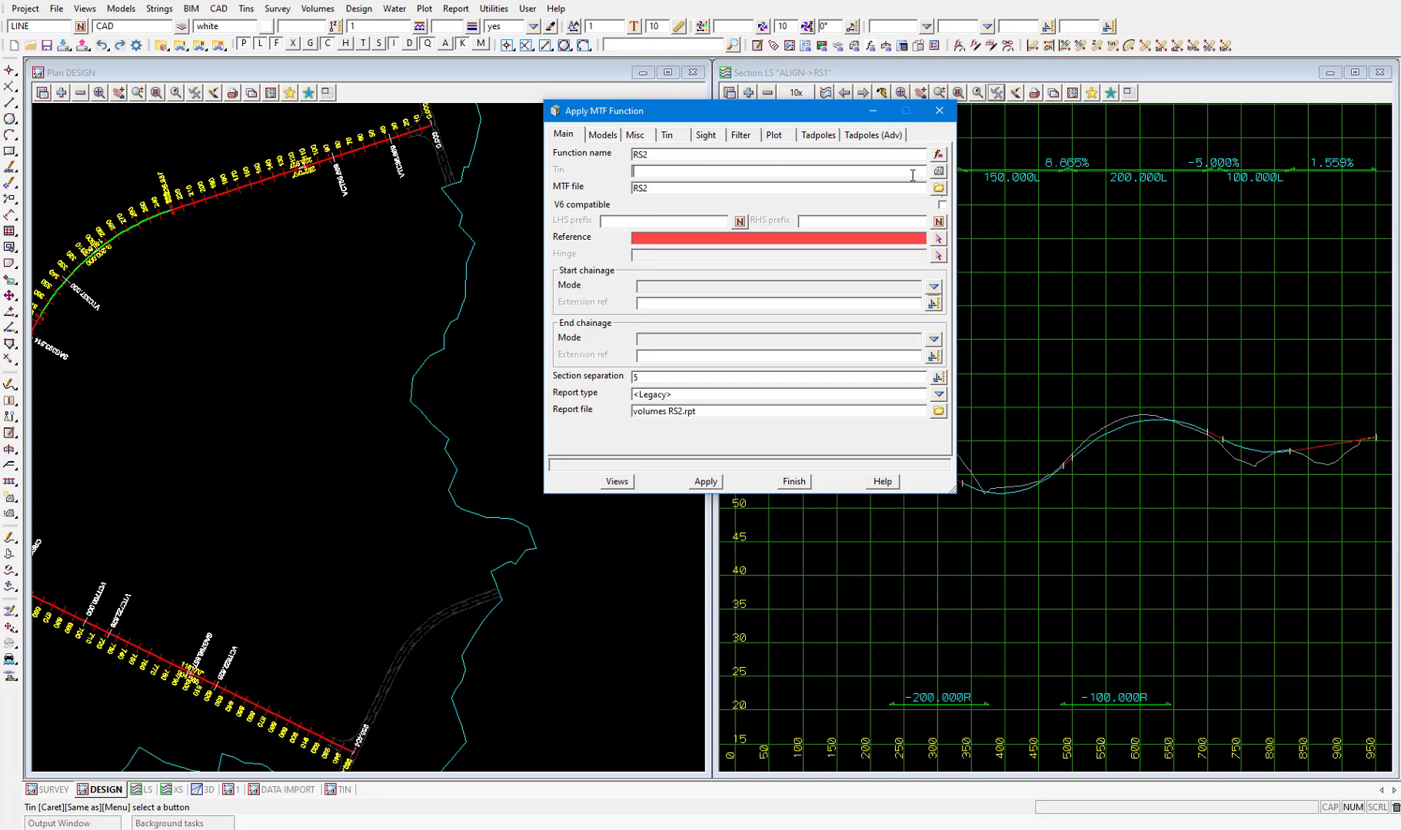
Step: Select RS1.mtf as the MTF file and GROUND as the tin
click(938, 187)
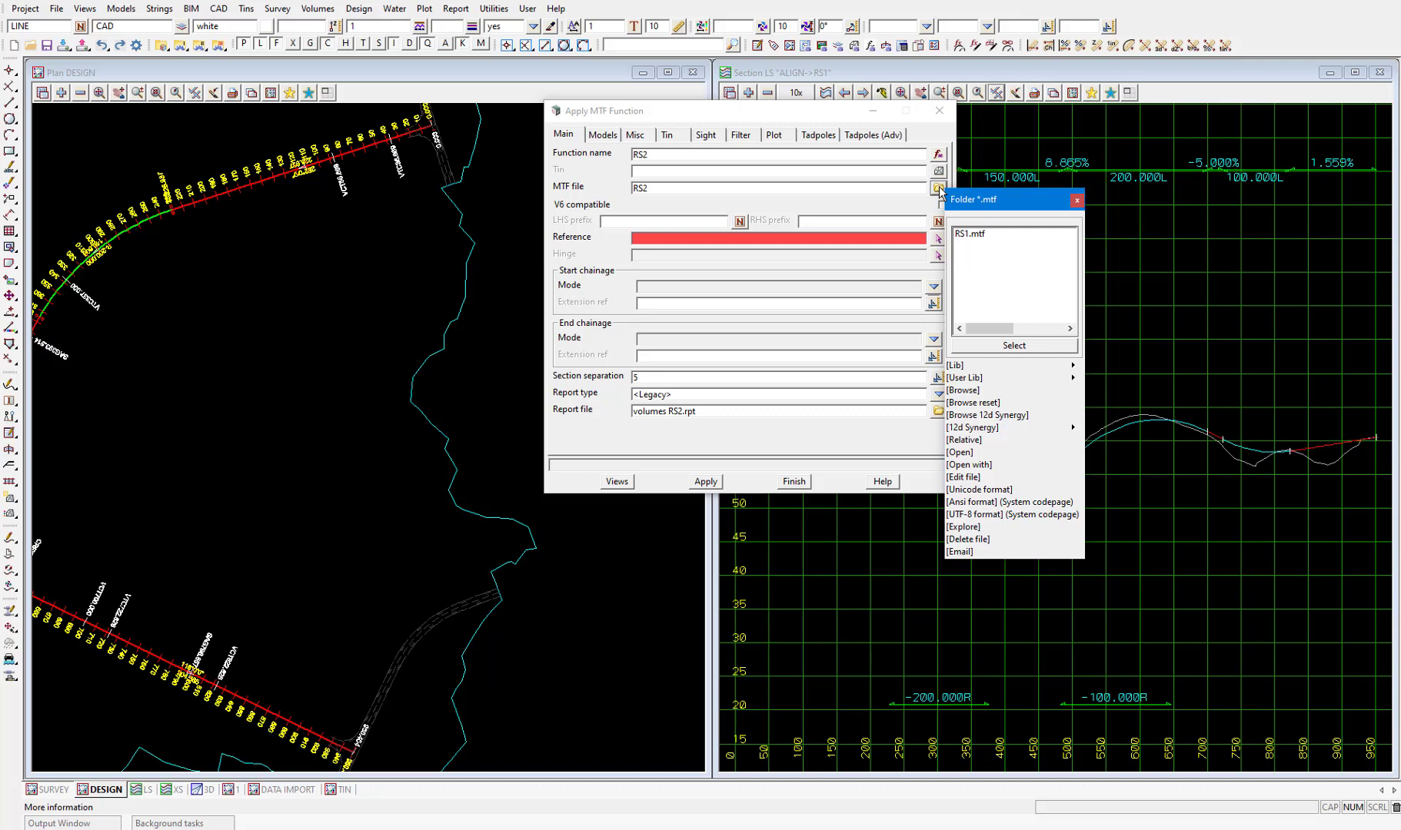
double_click(971, 237)
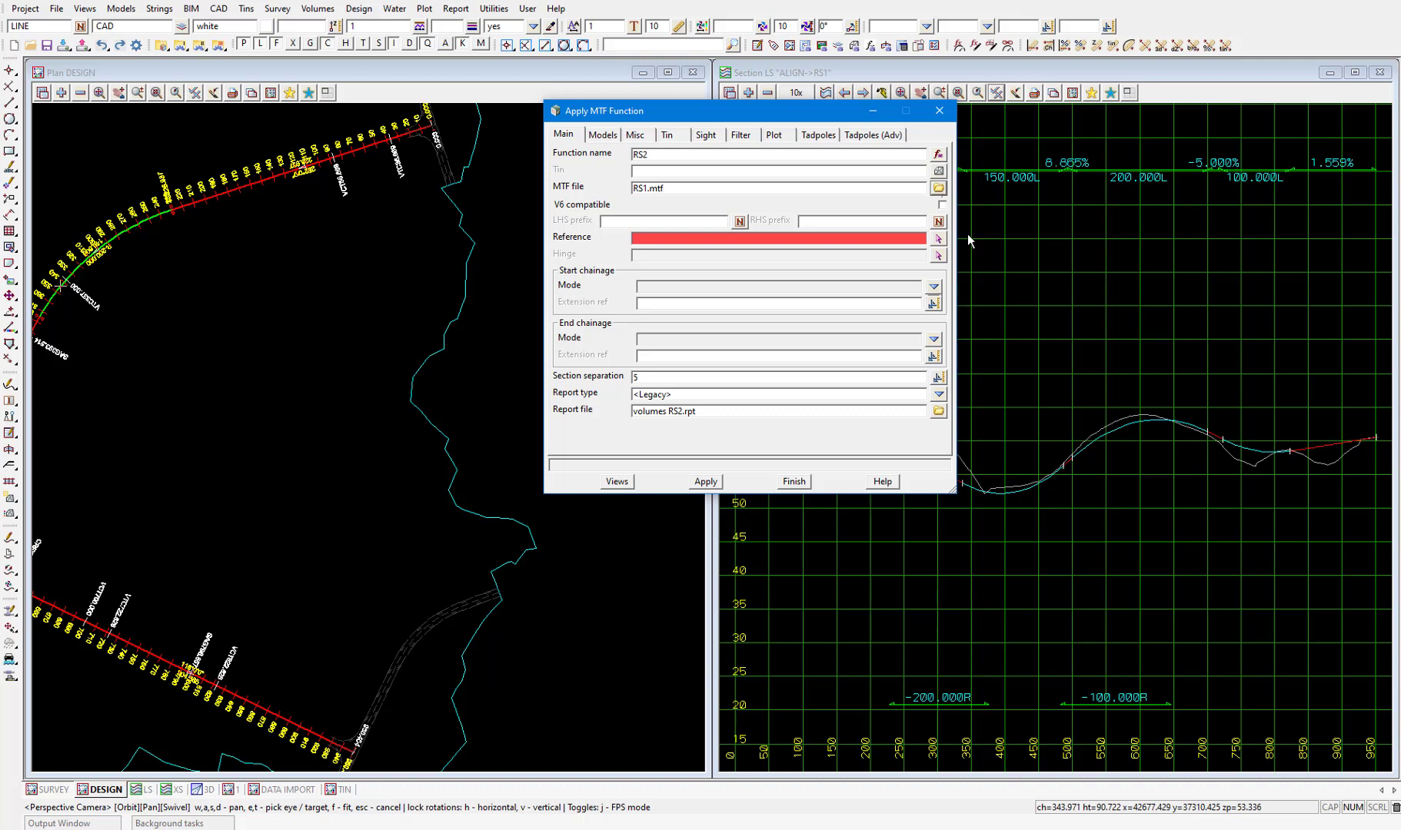
click(938, 170)
double_click(970, 223)
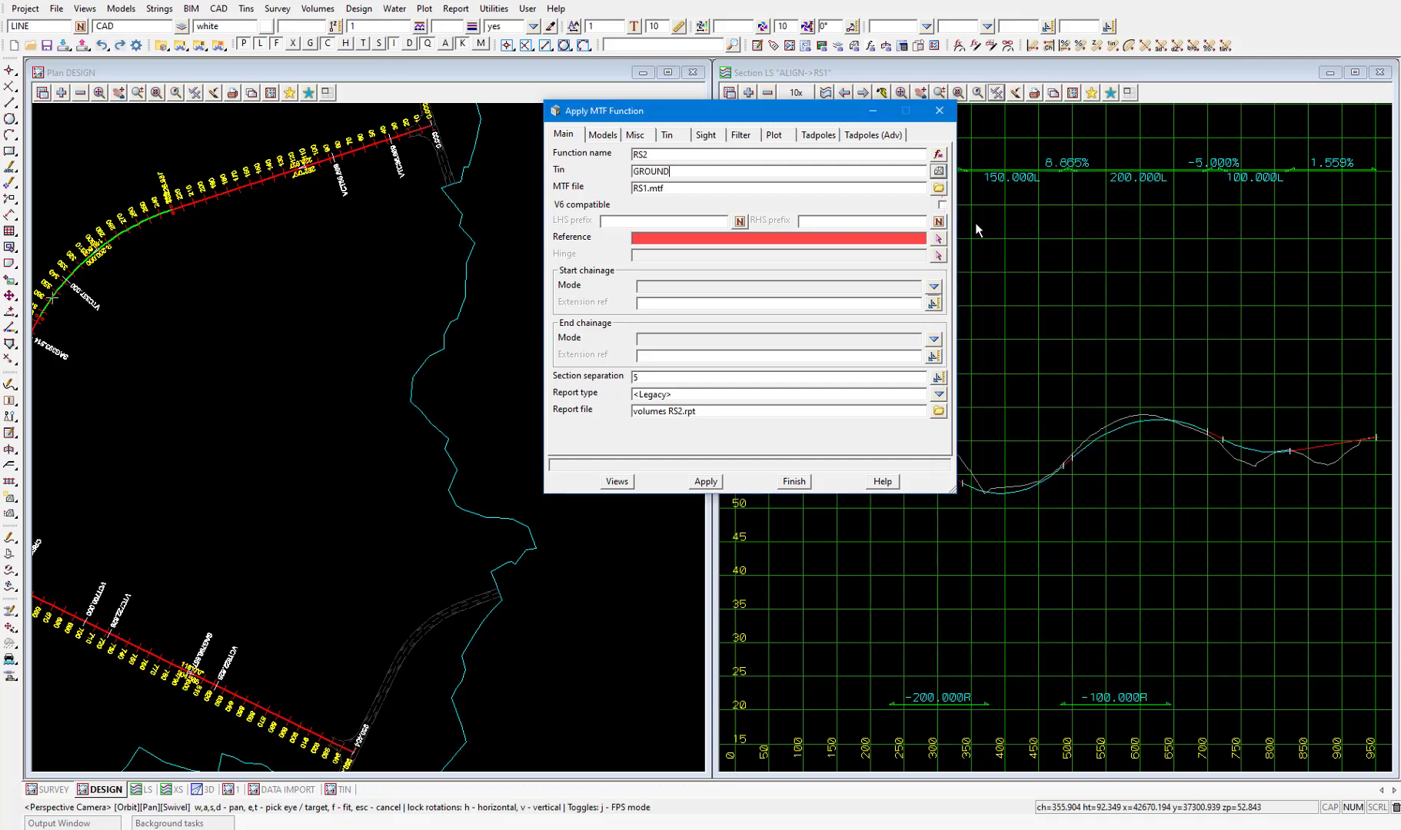
Step: Set the ALIGN->RS1 string as the RS2 function's reference string
click(938, 239)
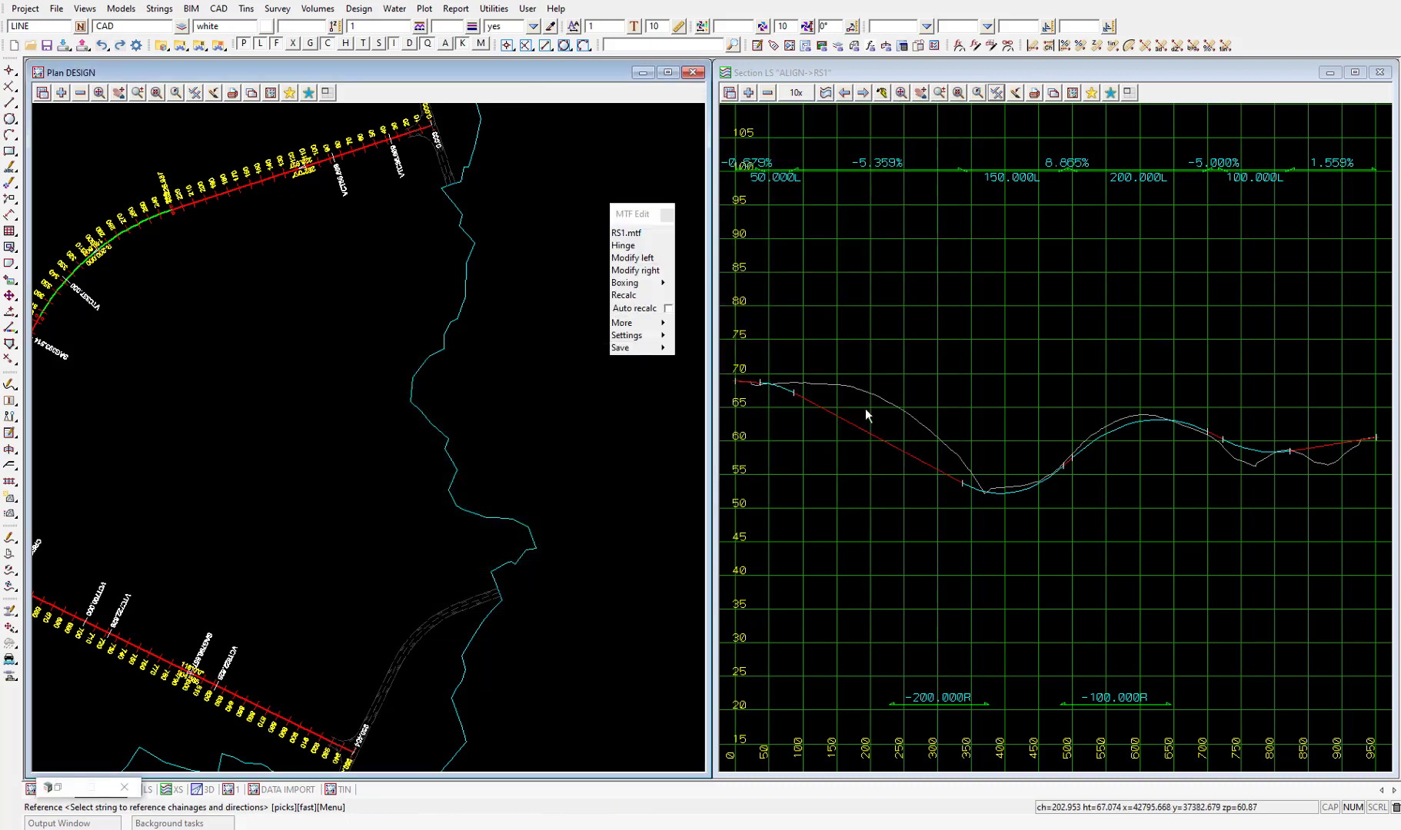
click(850, 426)
click(849, 428)
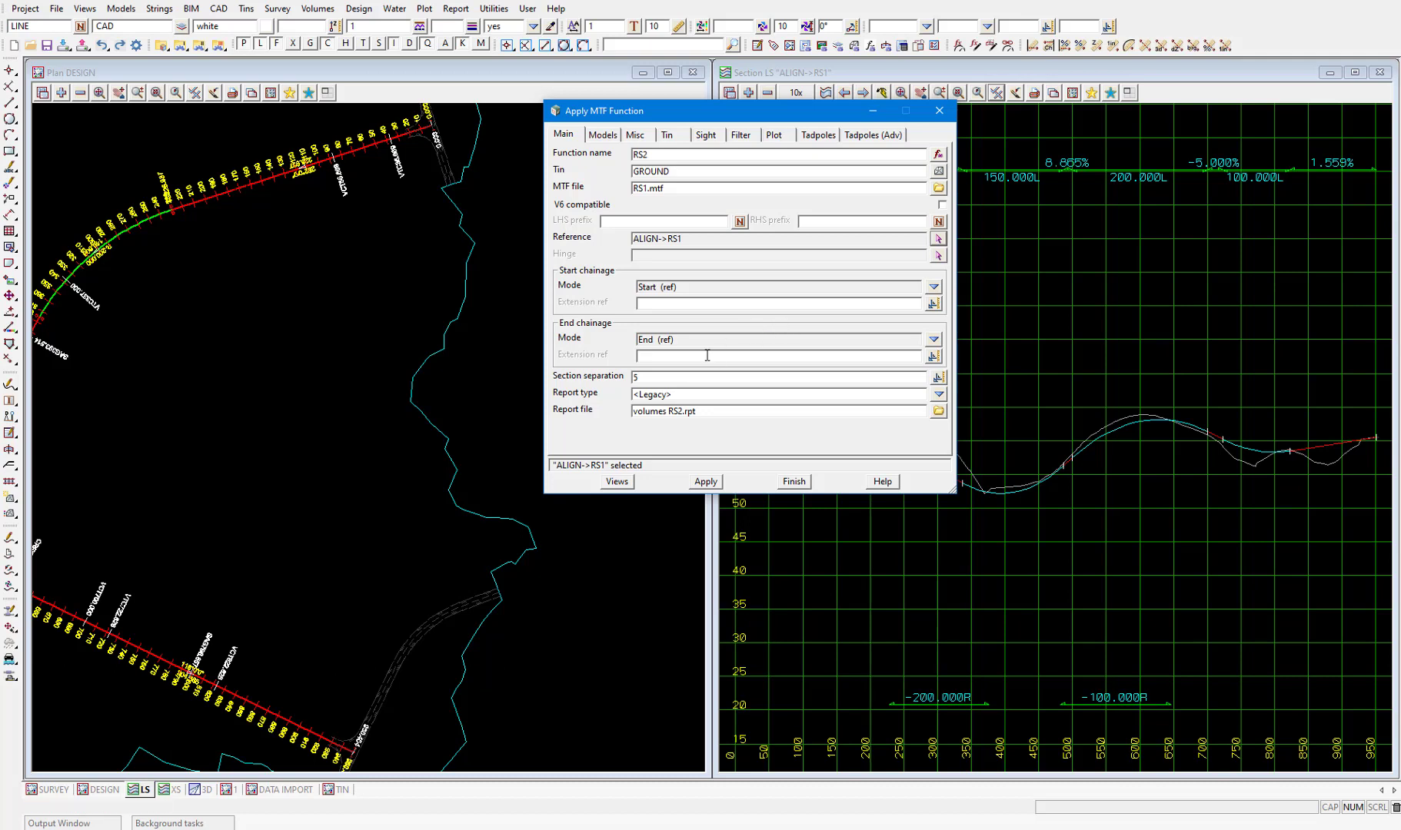
Step: Change the section separation to 20
click(647, 376)
key(BackSpace)
text(20)
Step: Review the RS2 output models, then show the road tin settings for tin RS2 in orange
click(602, 136)
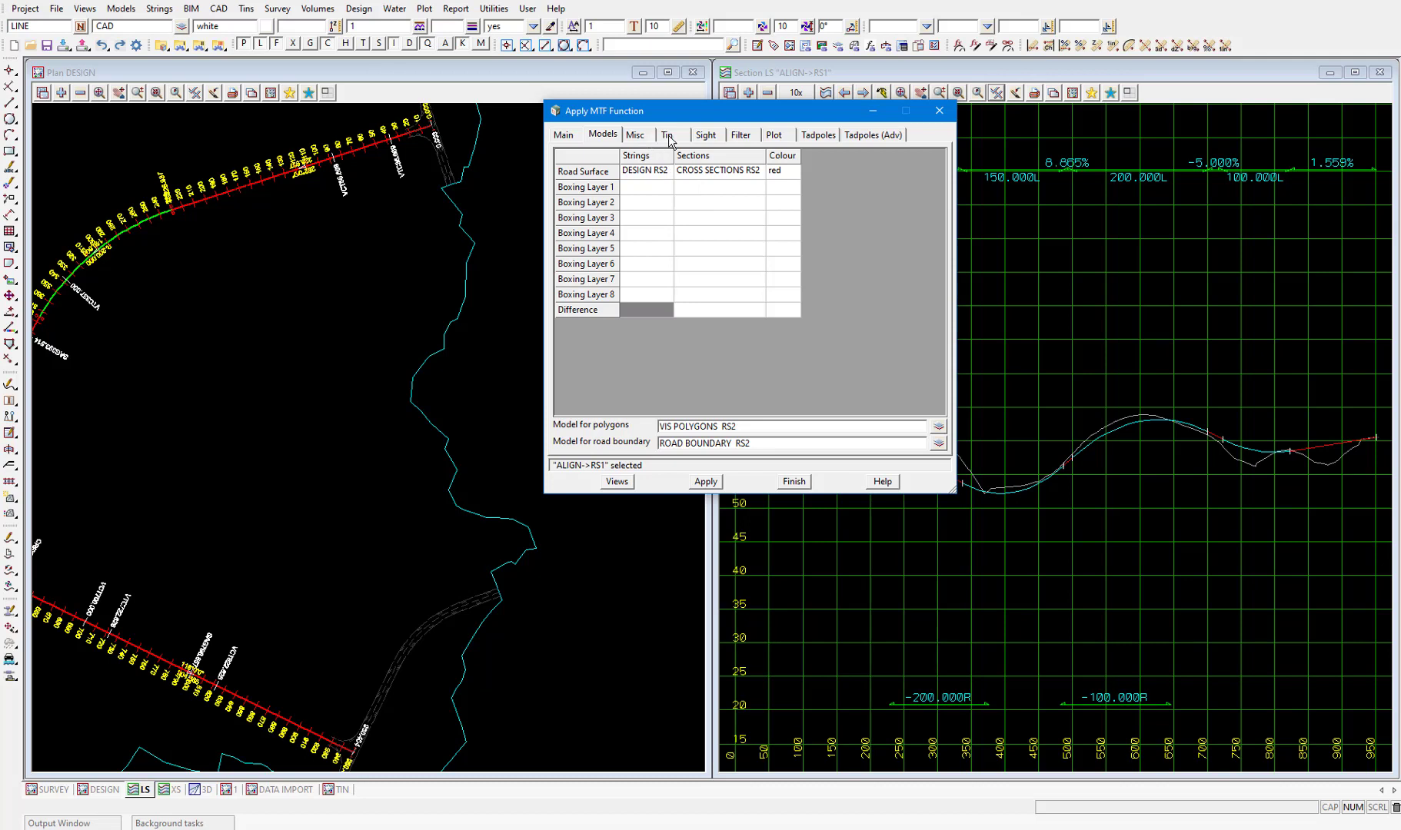
click(669, 135)
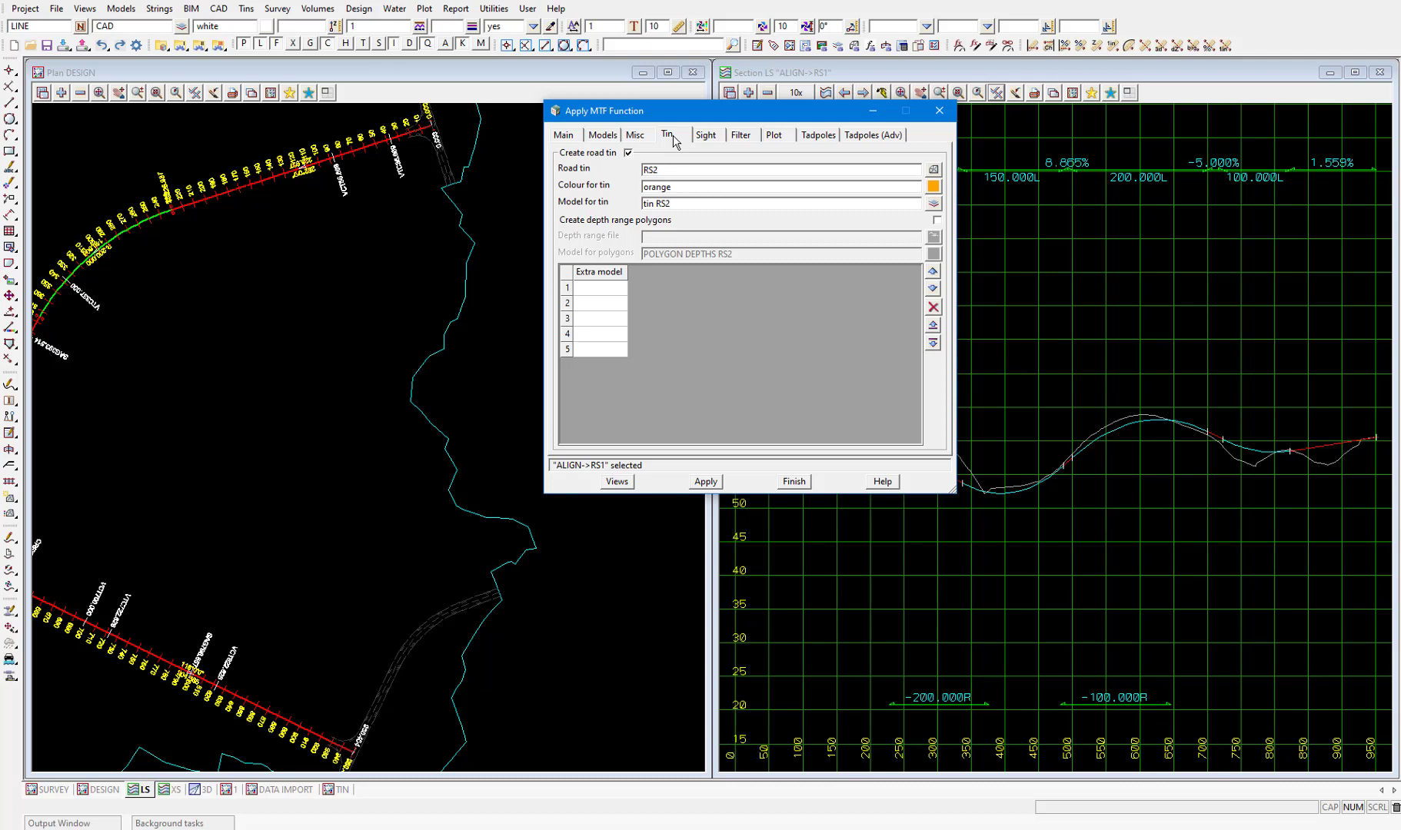
Step: Apply the RS2 MTF function to build design strings, cross sections and tin RS2
click(705, 482)
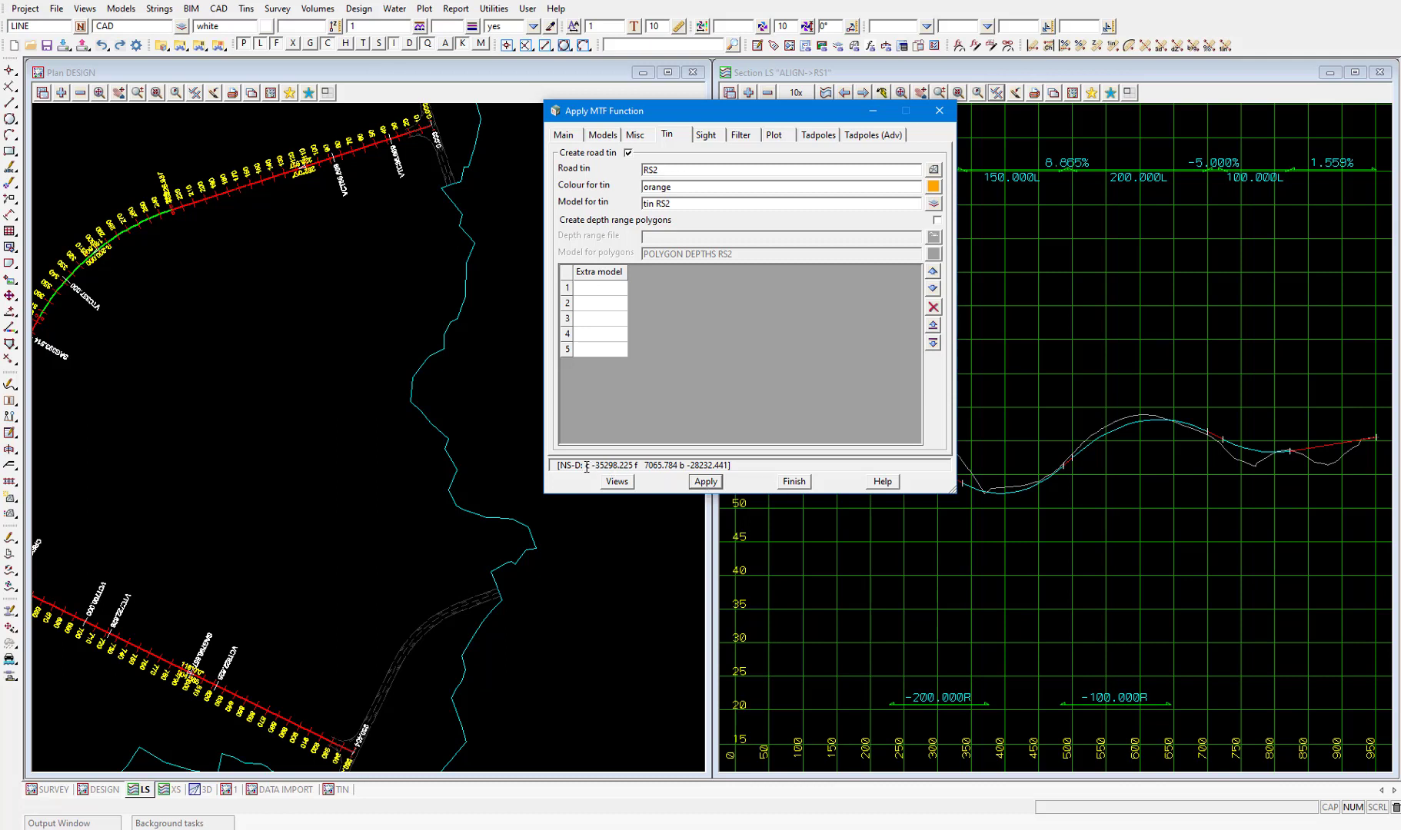
drag(587, 466, 607, 466)
click(635, 466)
drag(635, 466, 681, 472)
click(679, 471)
Step: Finish the MTF settings and check the Plan DESIGN view's models without removing any
click(794, 481)
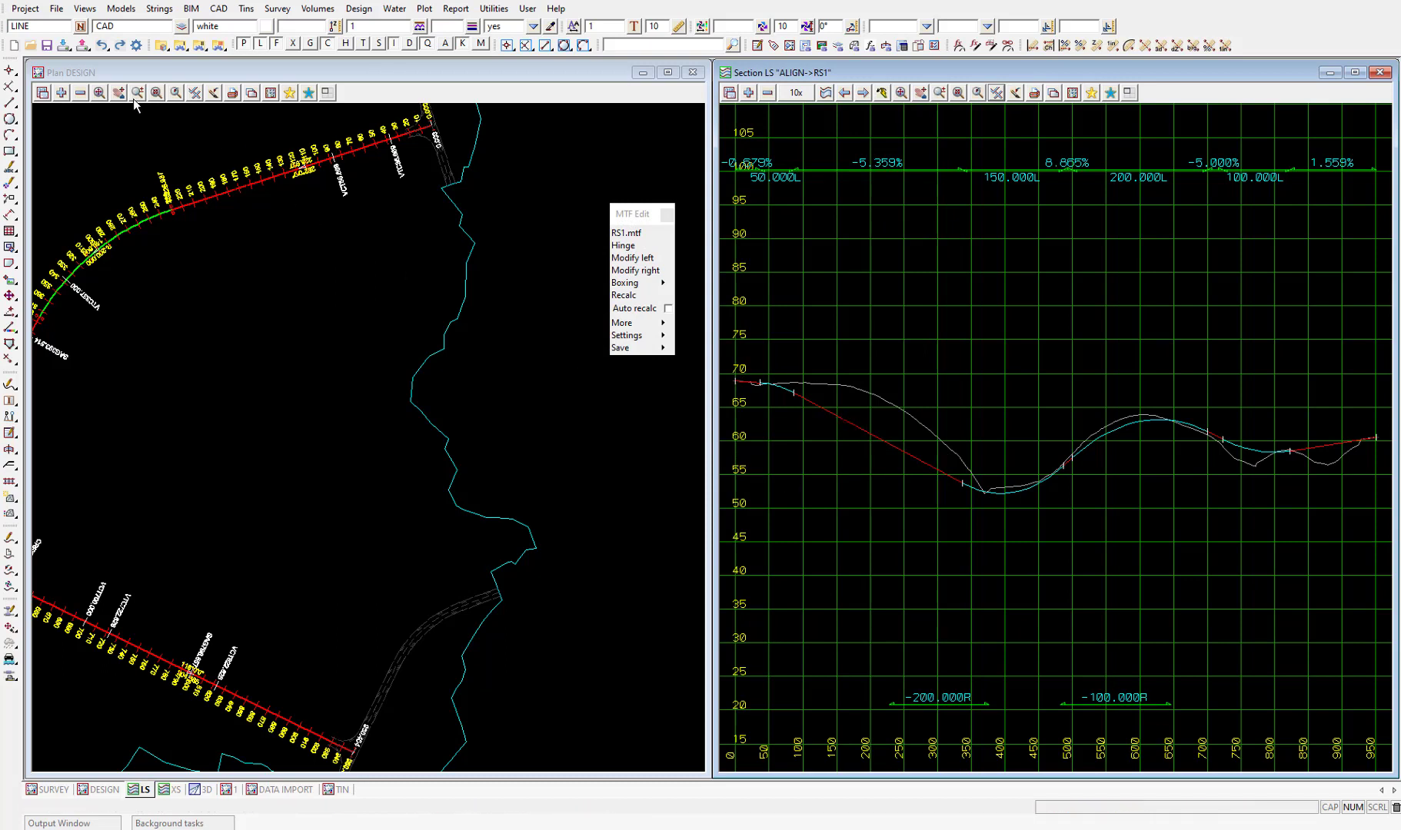
click(81, 94)
click(81, 94)
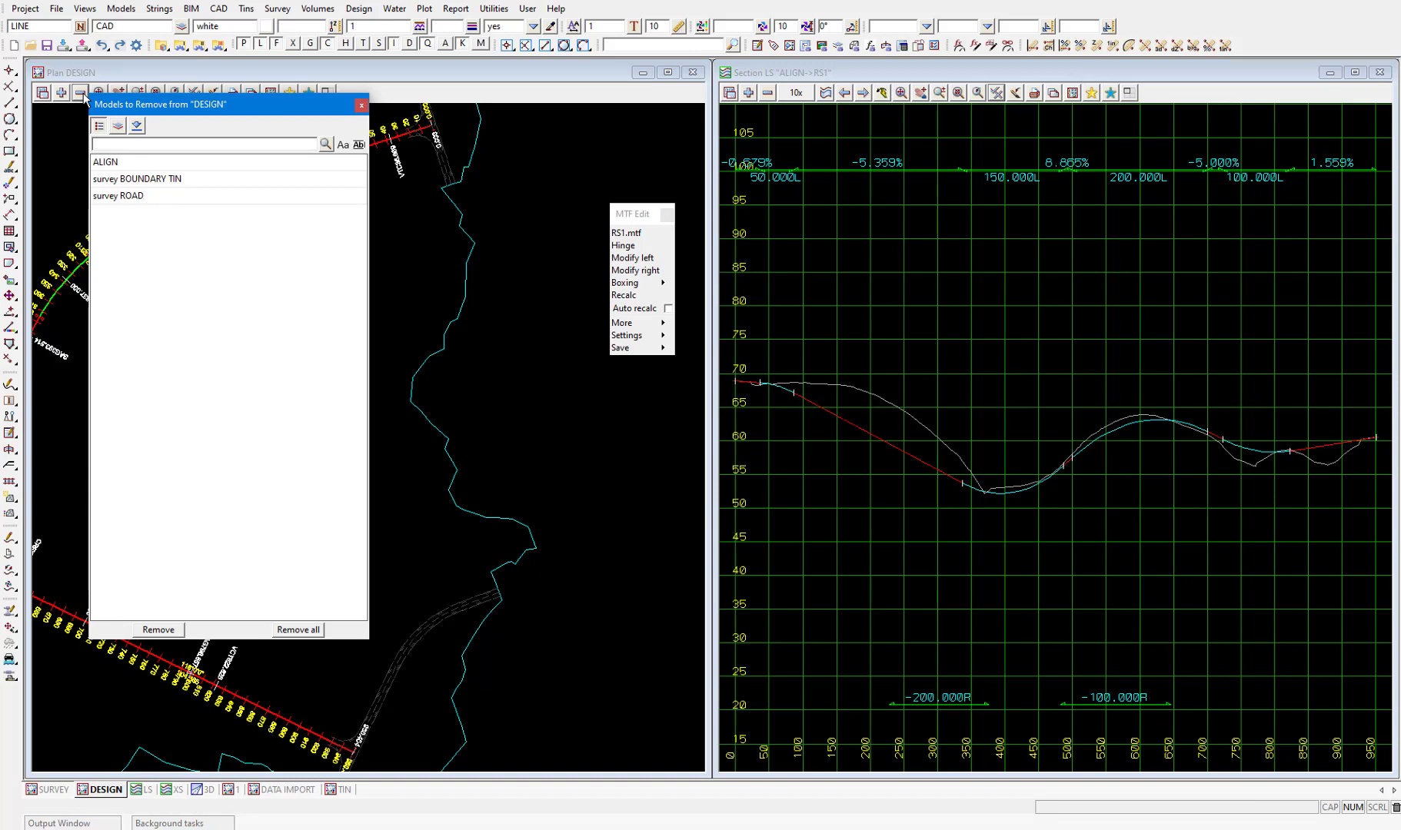
click(361, 105)
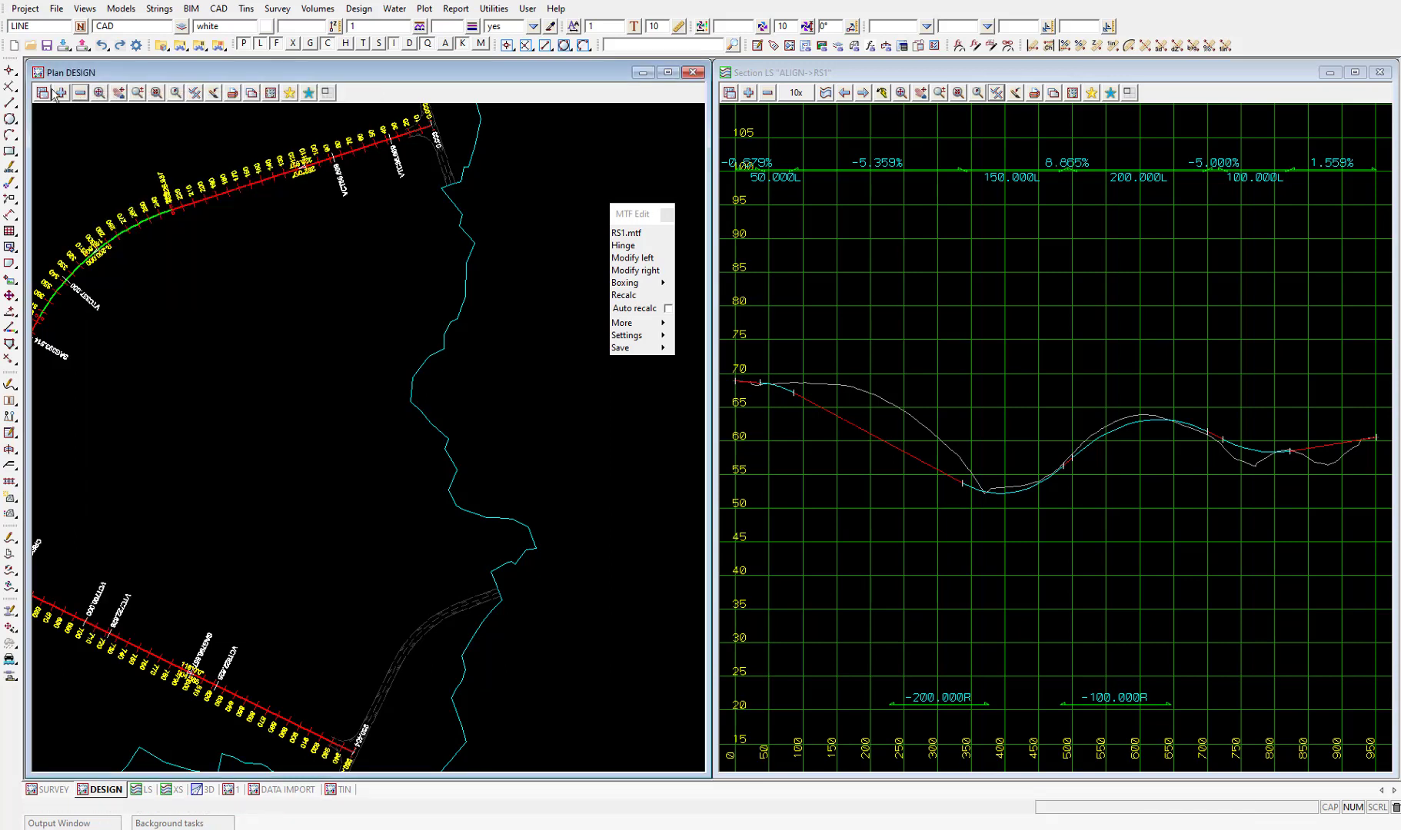
Step: Select DESIGN RS2 and CROSS SECTIONS RS2 from the plan view's Models to Add list
click(63, 93)
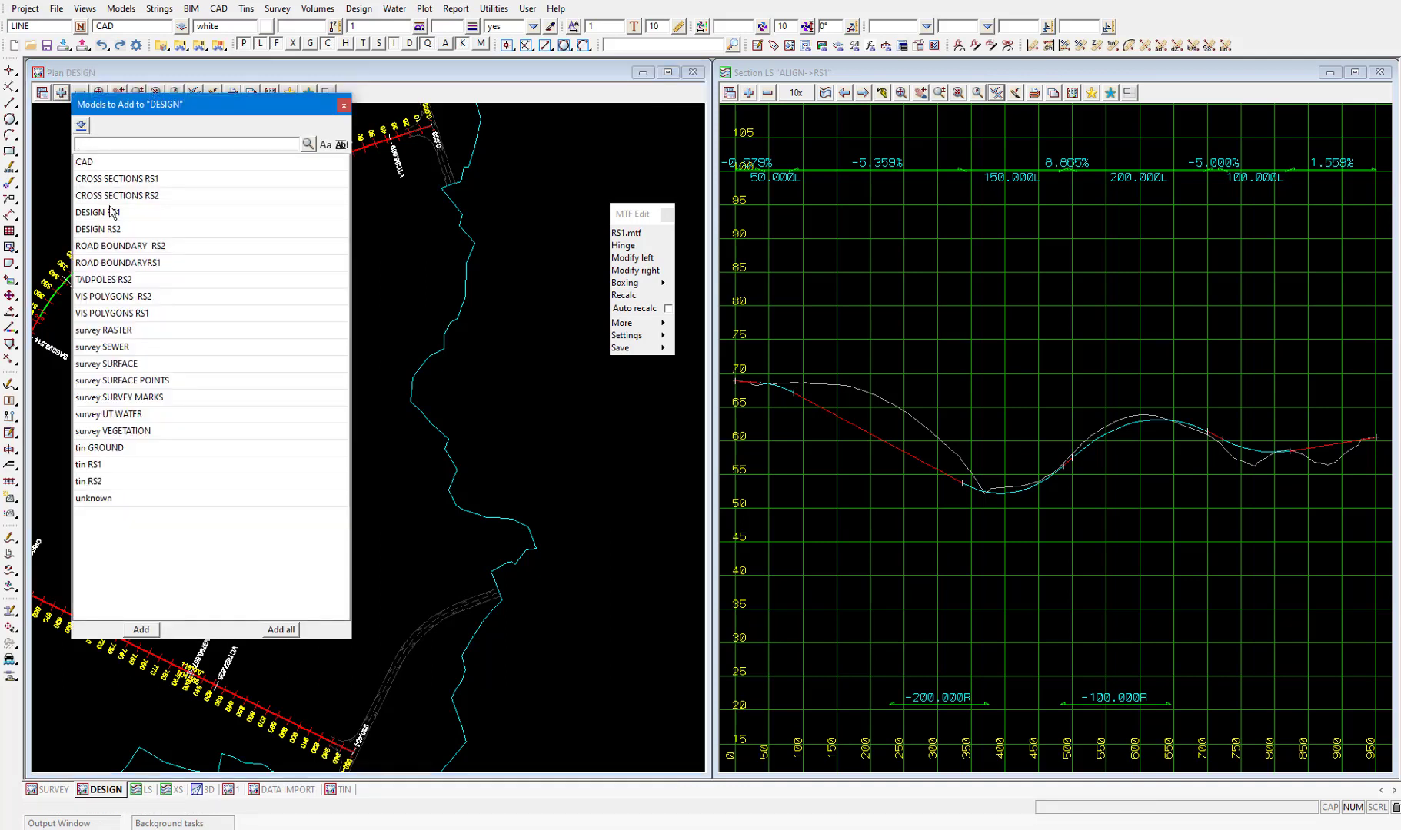
click(115, 229)
click(134, 196)
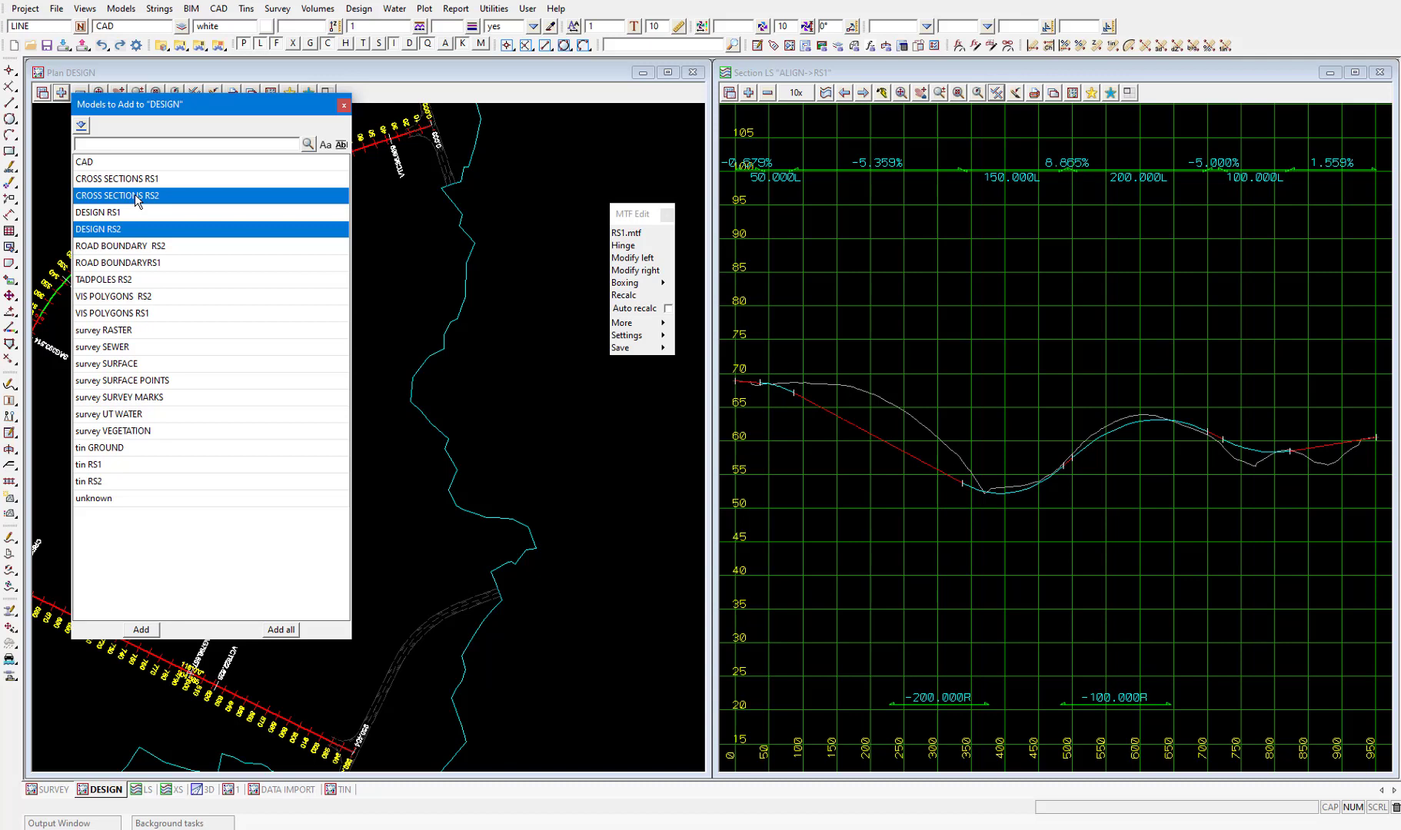
Step: Add the RS2 models to the plan and show the cross section at chainage 60
click(151, 629)
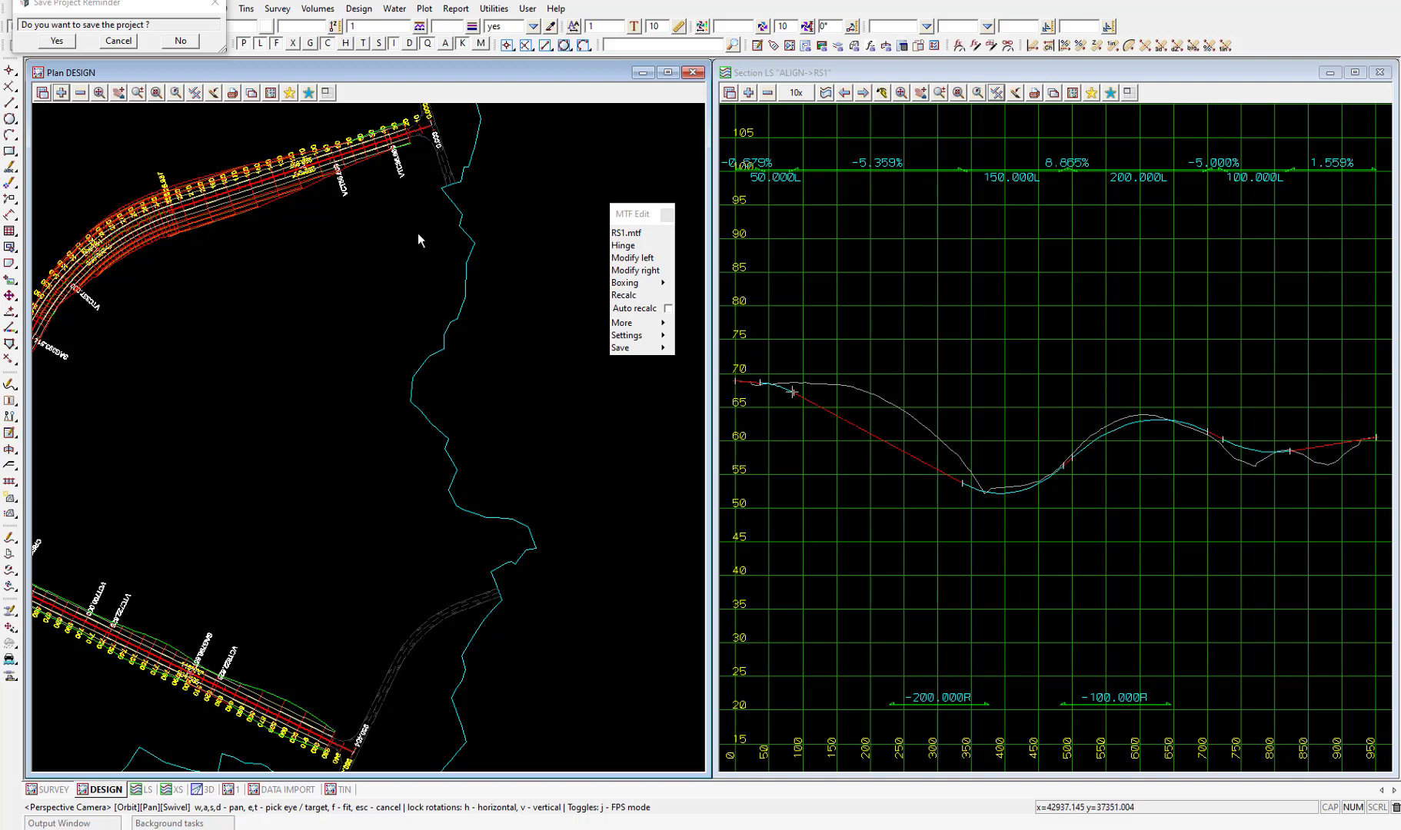
scroll(341, 213, down, 2)
scroll(340, 213, up, 4)
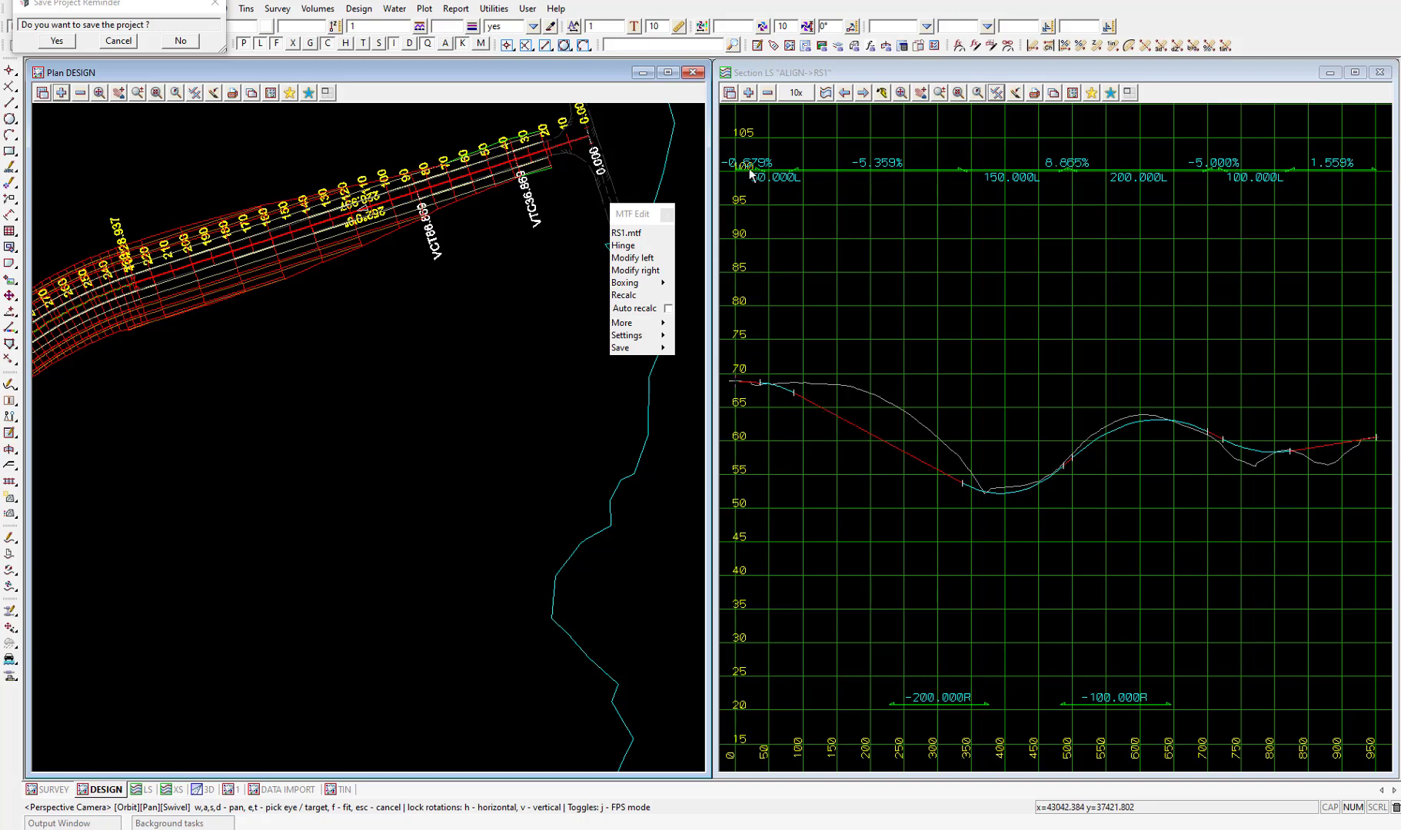
click(827, 94)
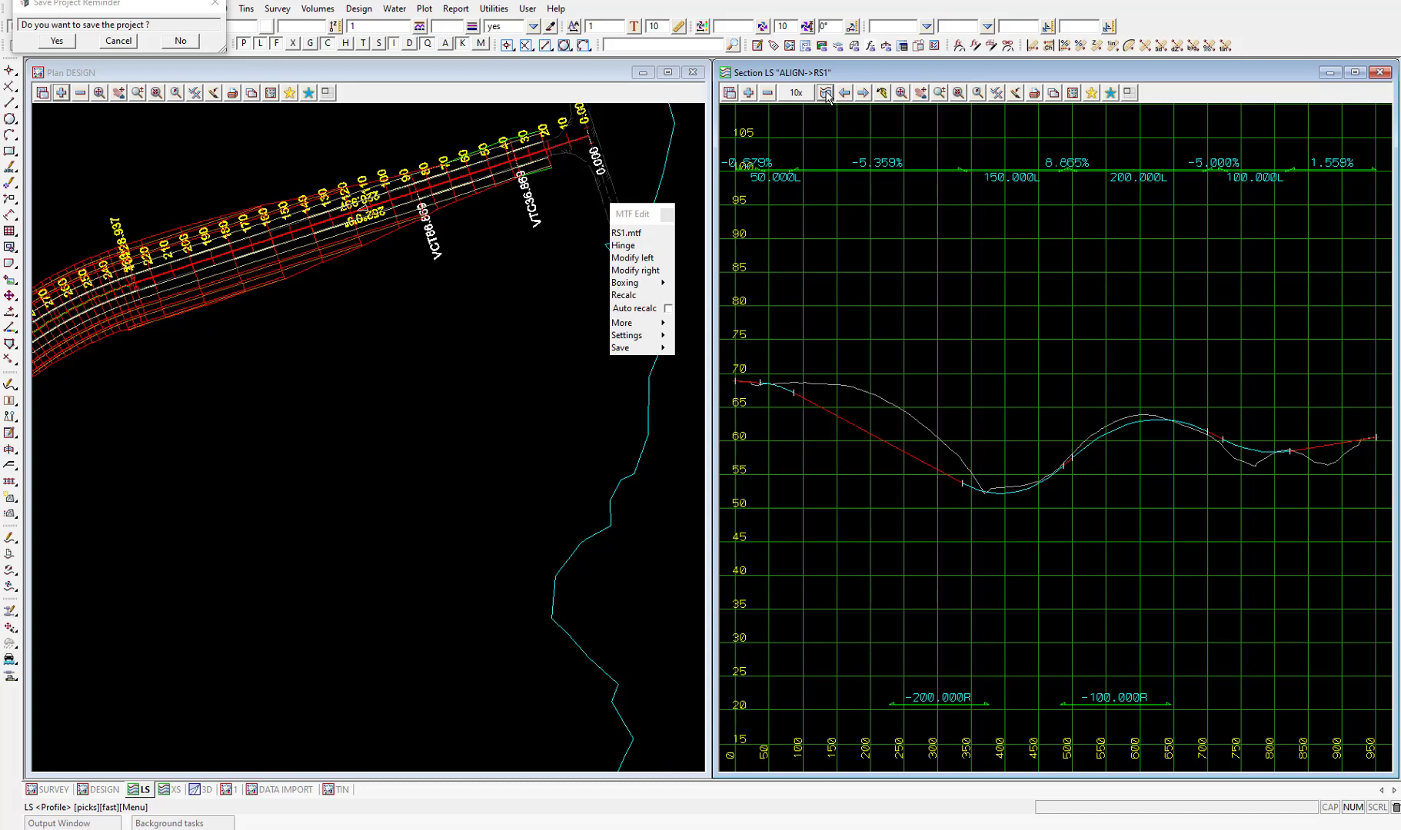
scroll(473, 246, up, 5)
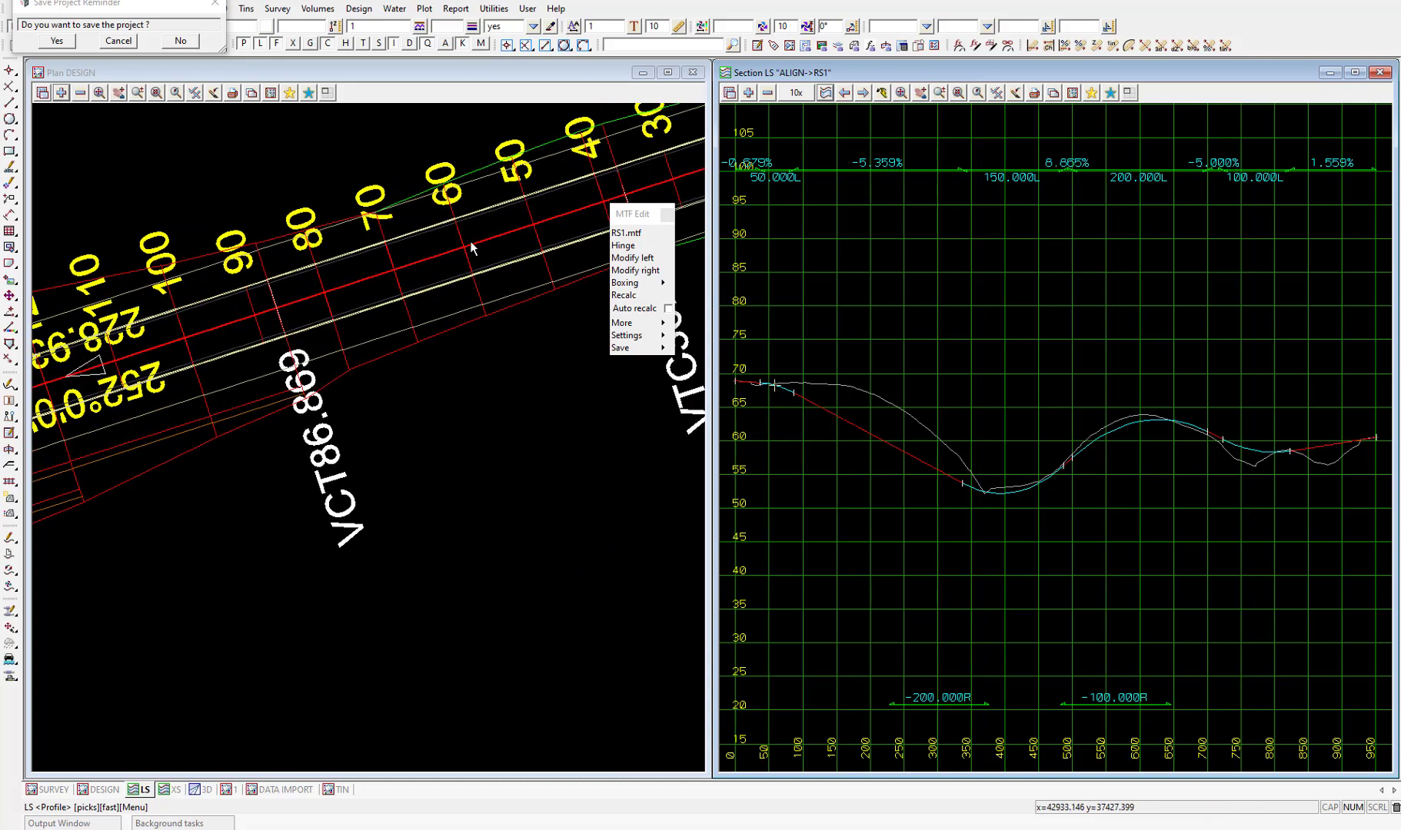
click(462, 243)
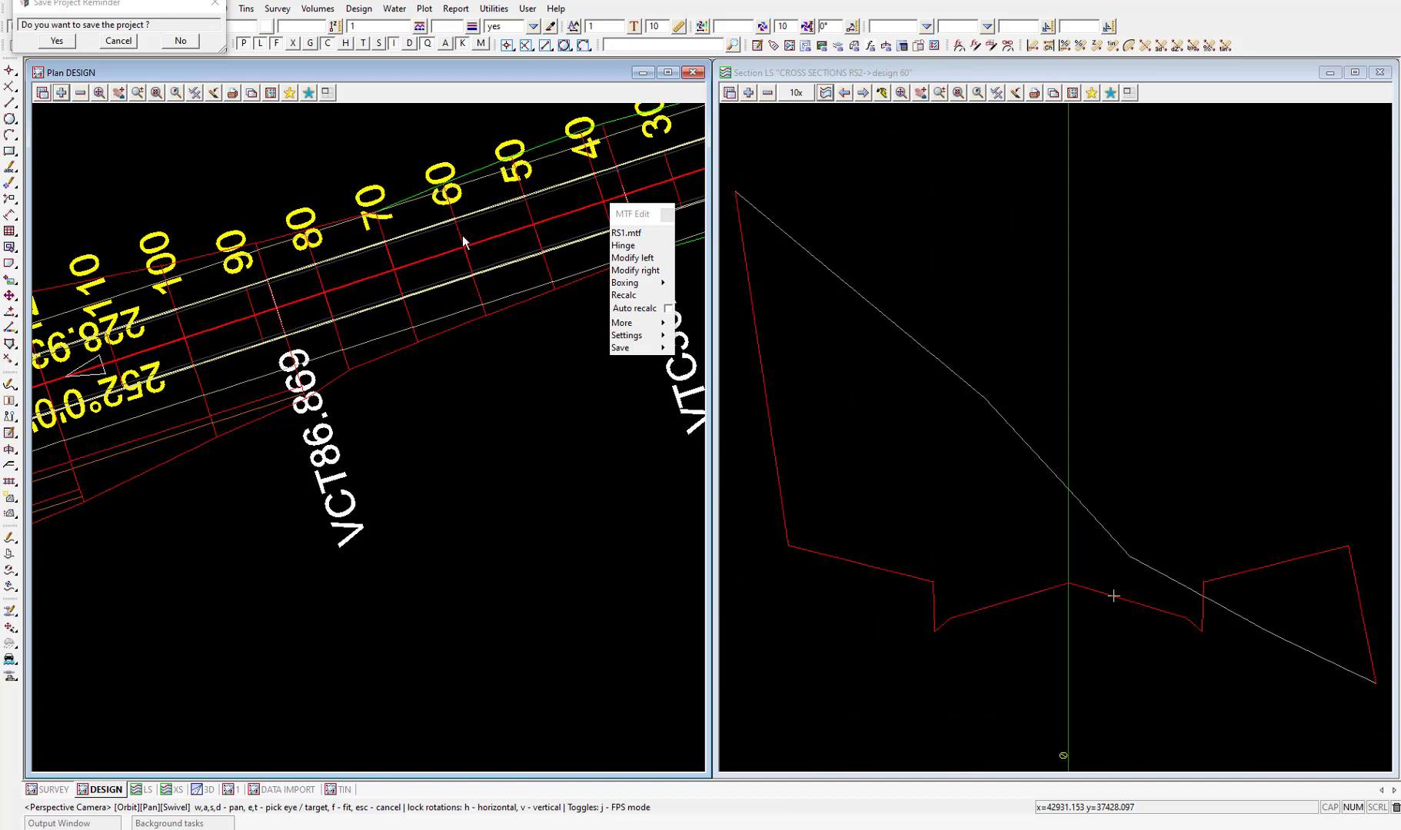
Step: Add DESIGN RS2 to the section view and switch Grades on to show grades and lengths
click(747, 94)
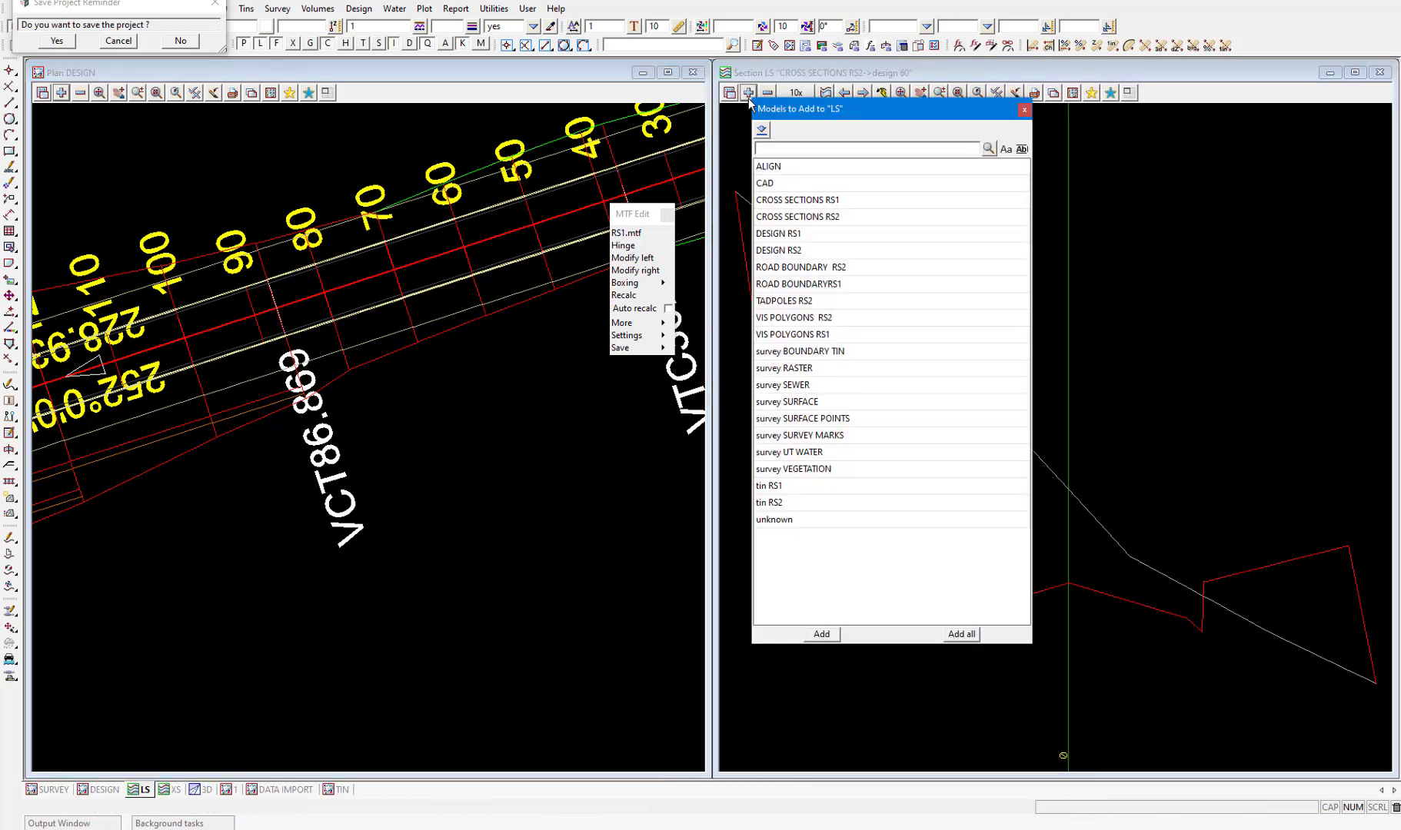
double_click(795, 252)
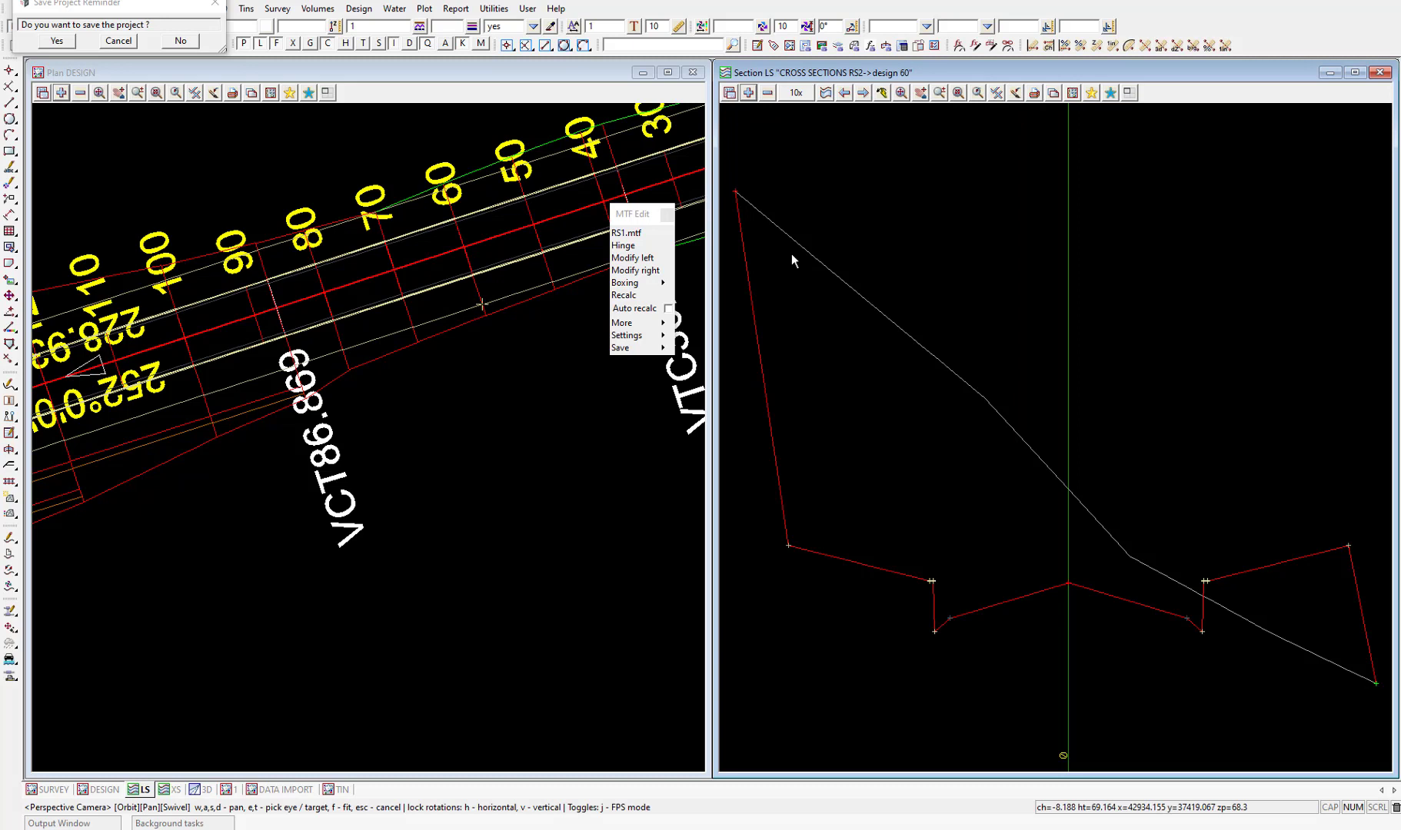
click(996, 92)
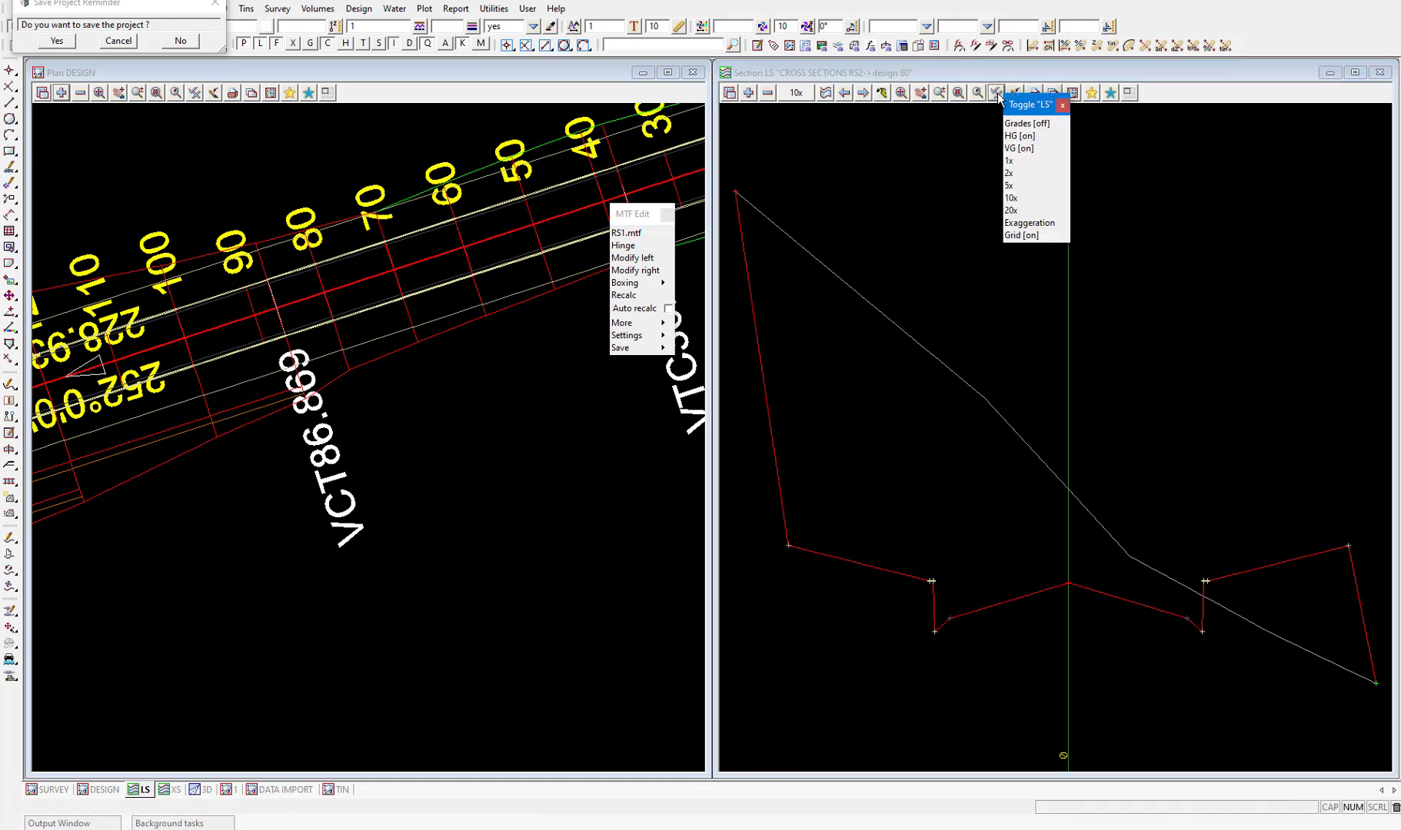
click(1023, 123)
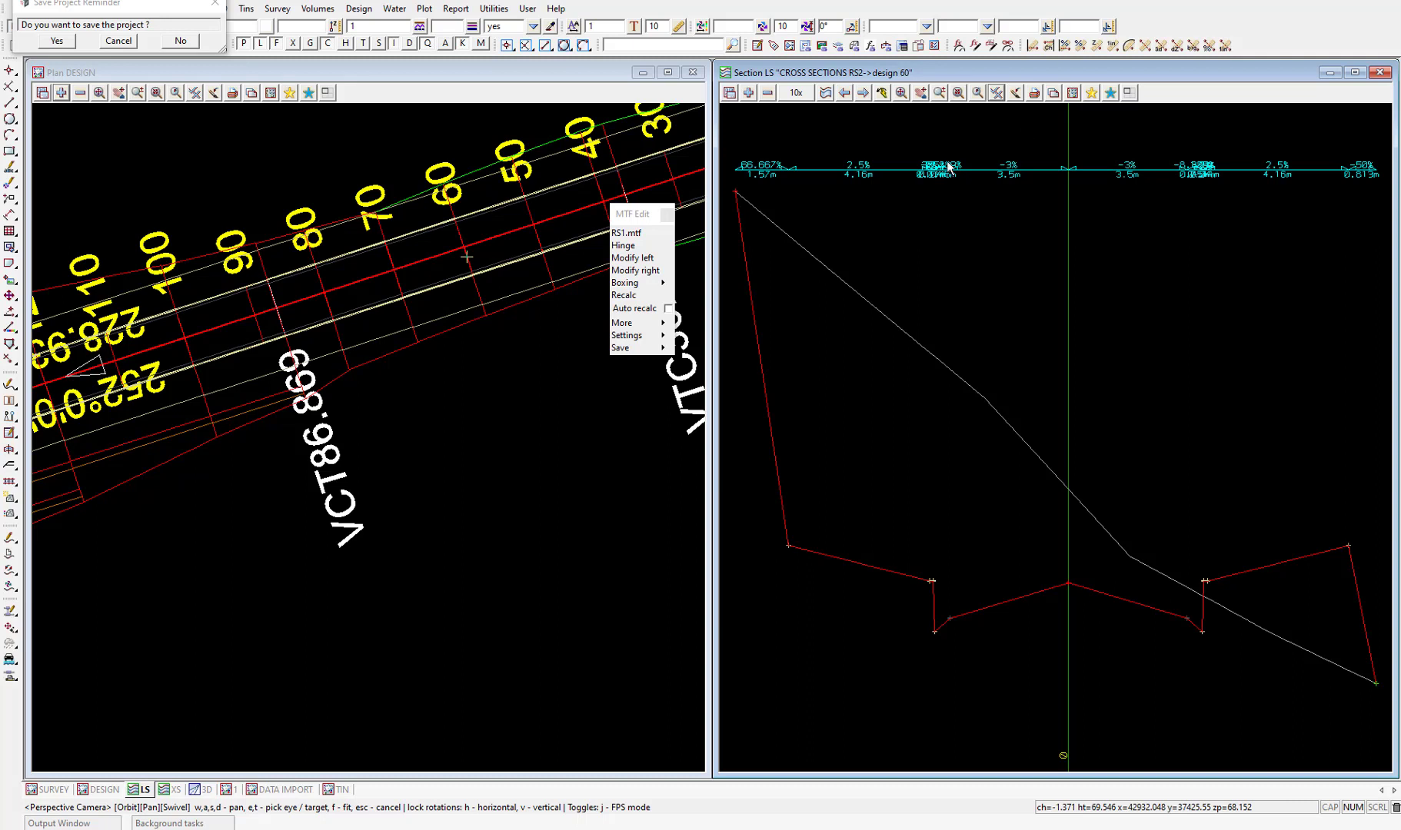
Step: Switch the right pane to the 3D view and remove tin RS1 from it
click(198, 790)
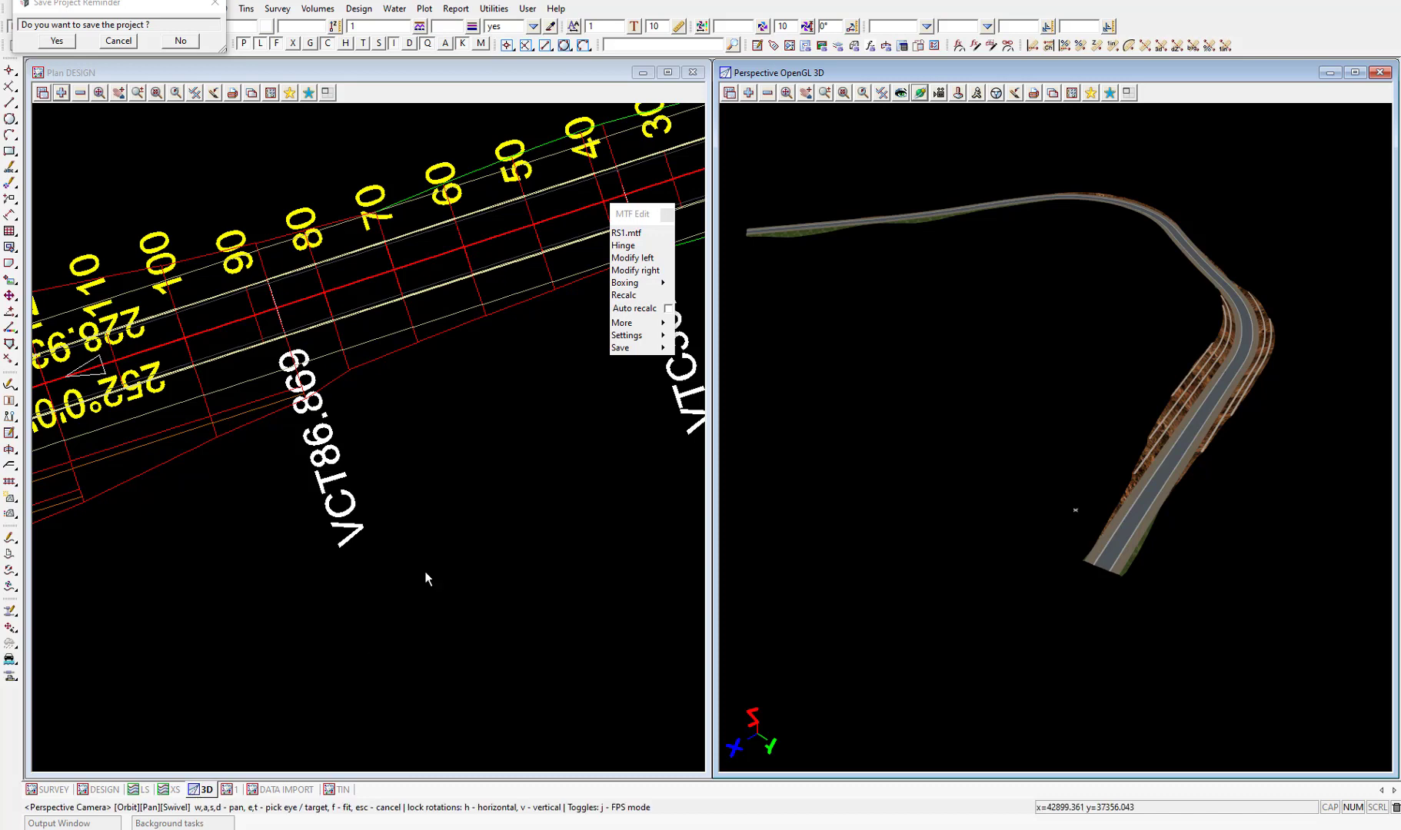
click(767, 92)
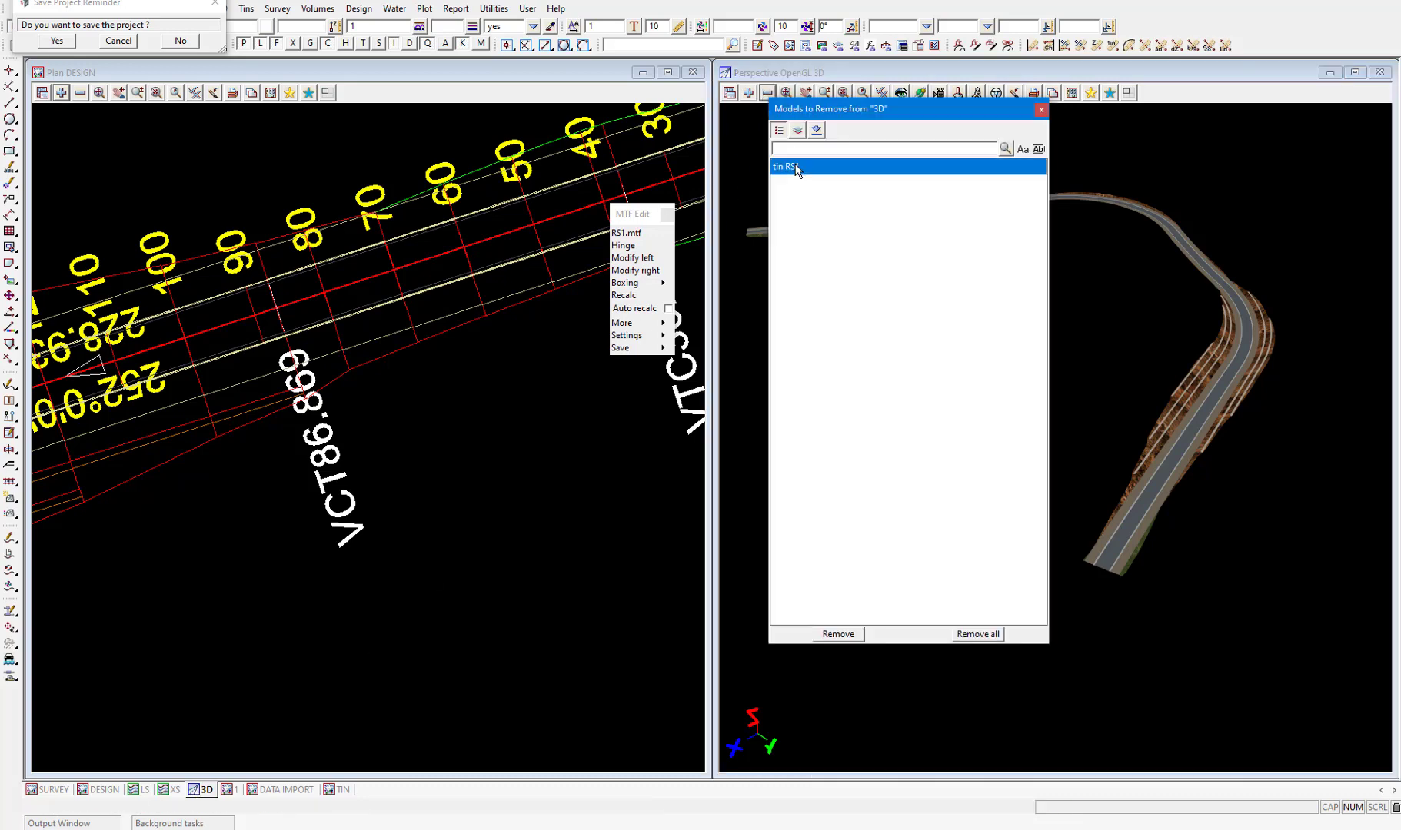
double_click(792, 166)
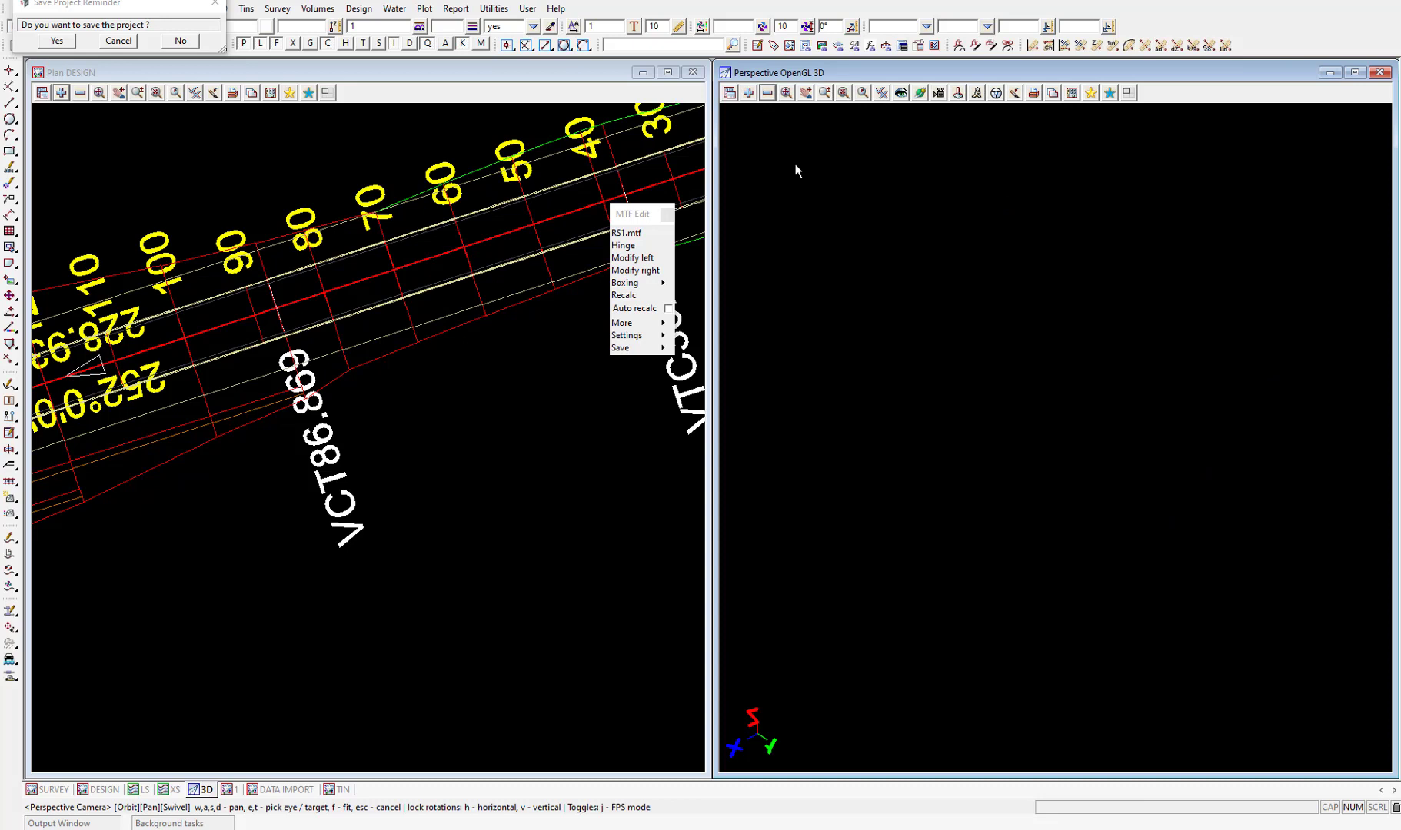
Step: Add tin RS2 to the 3D view and zoom and orbit around the road bend
click(746, 93)
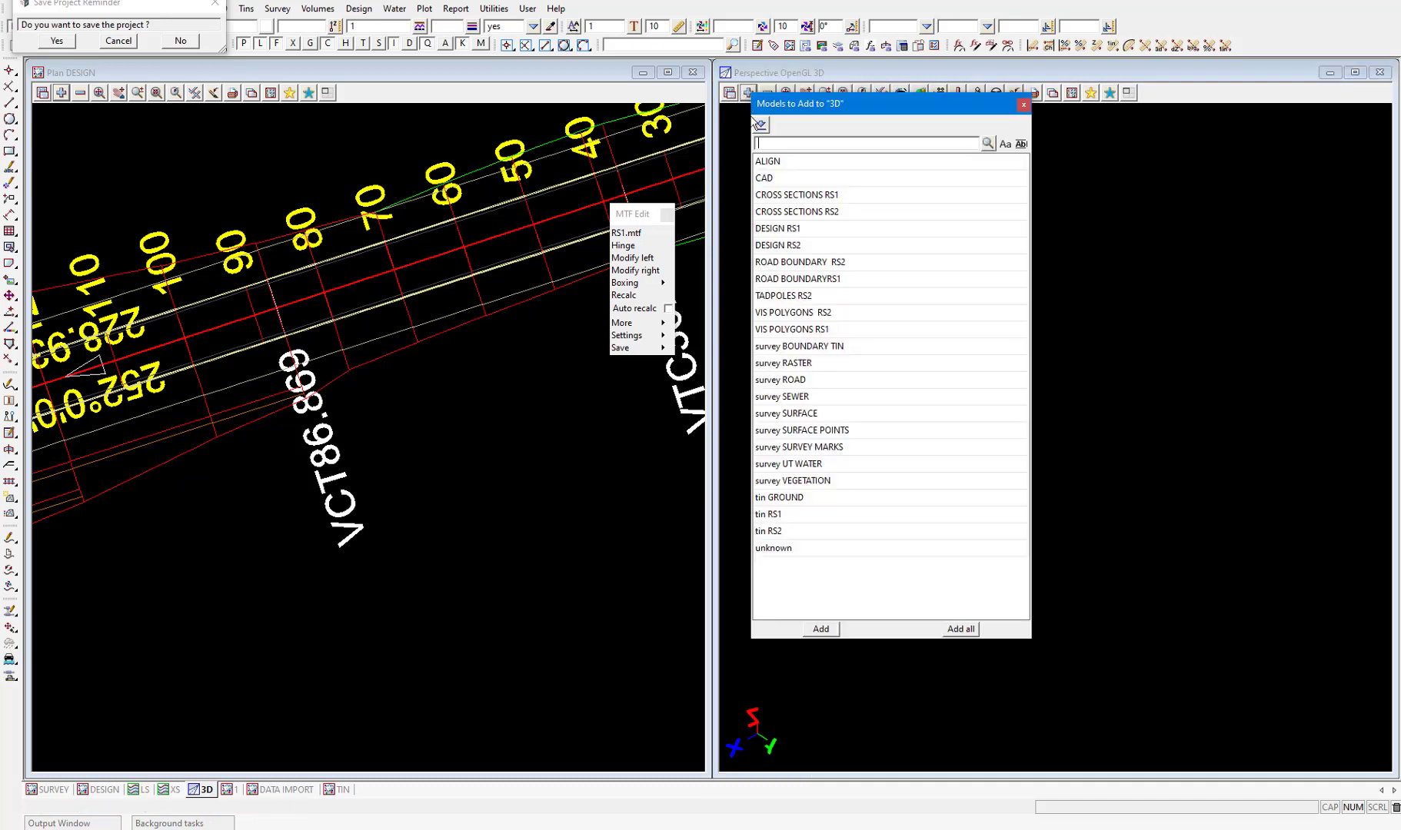
double_click(770, 531)
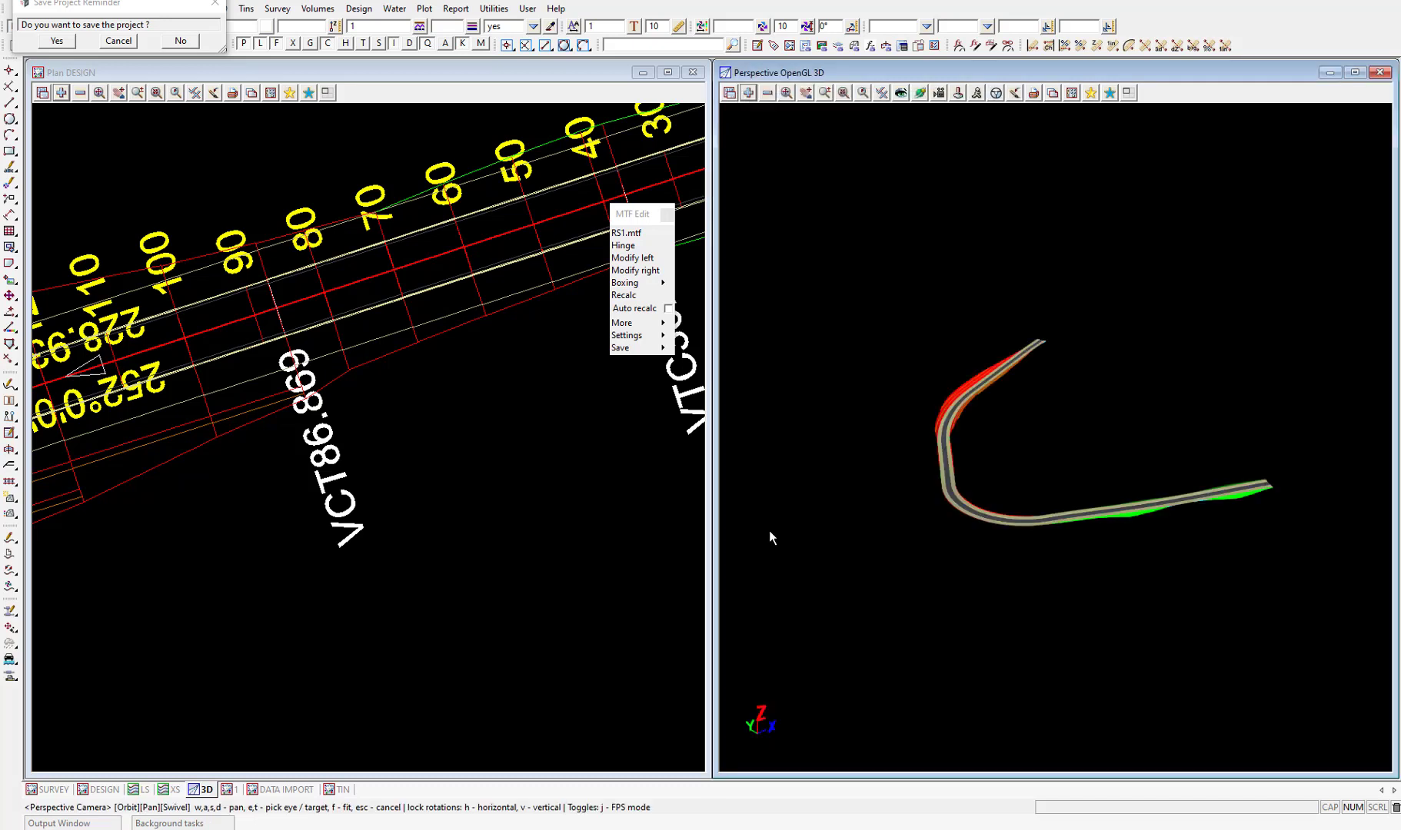
scroll(953, 406, up, 5)
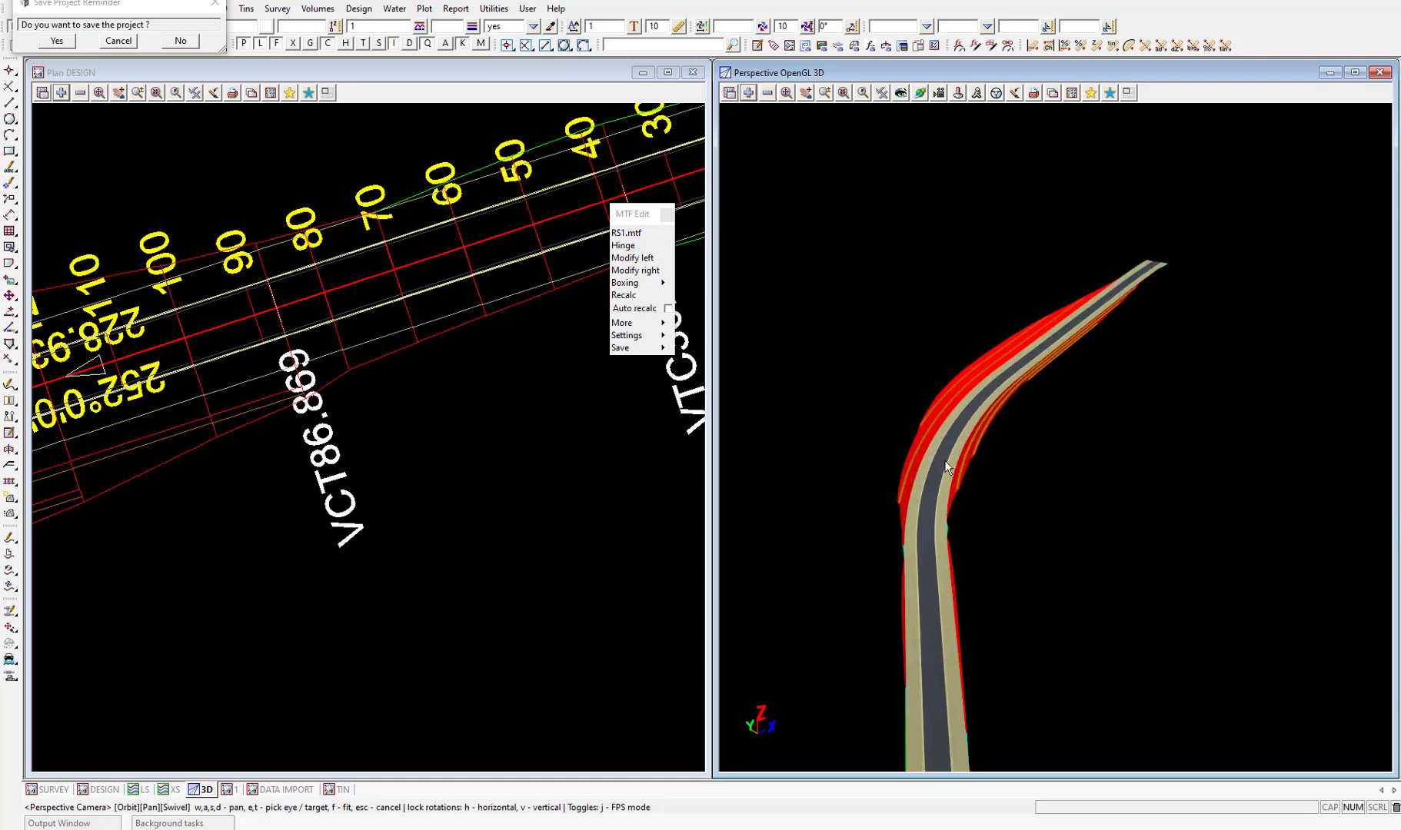
scroll(938, 462, up, 3)
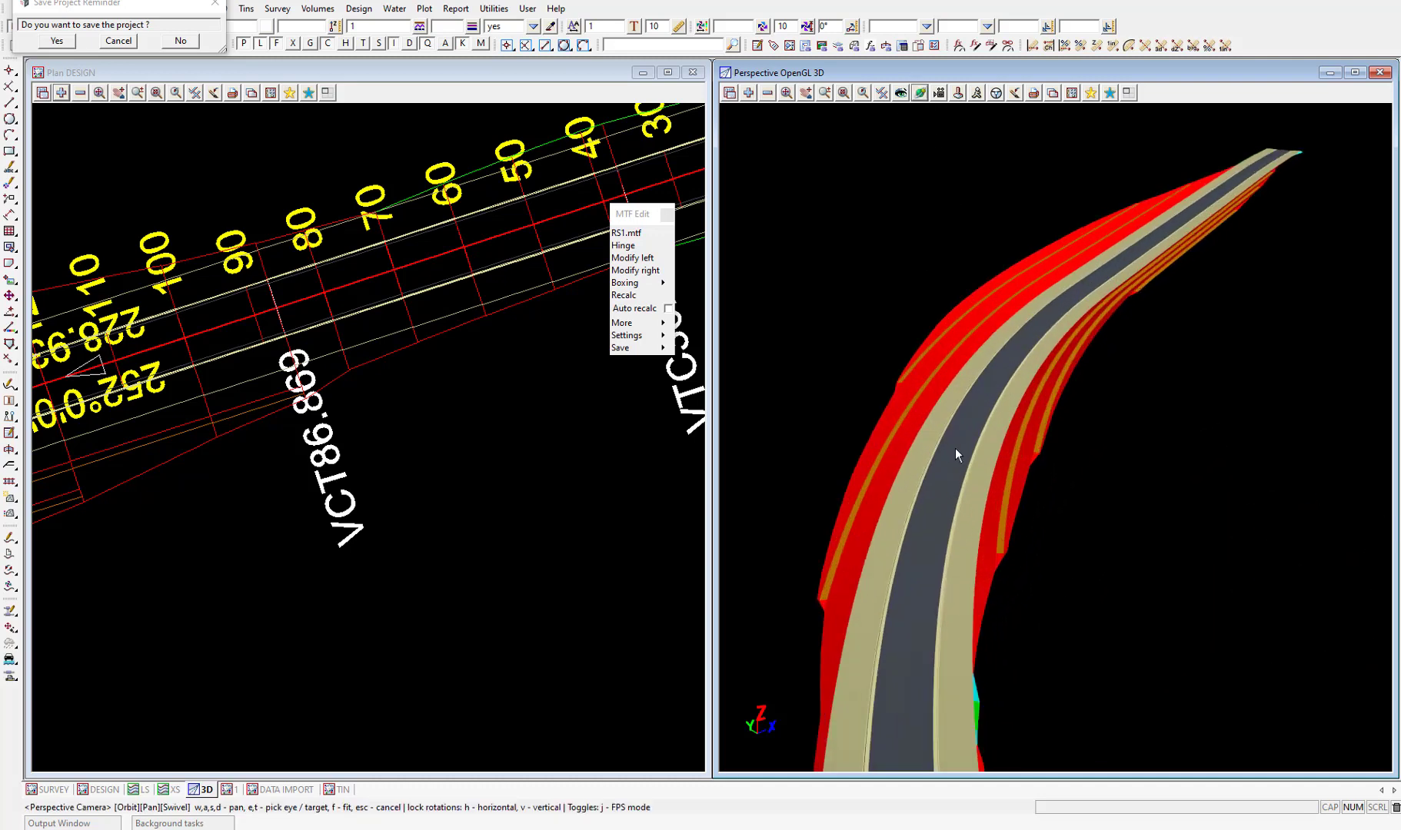
mouse_move(955, 449)
mouse_down()
mouse_move(1219, 485)
mouse_move(1338, 438)
mouse_move(1143, 438)
mouse_move(1122, 396)
mouse_move(938, 516)
mouse_move(1022, 482)
mouse_up()
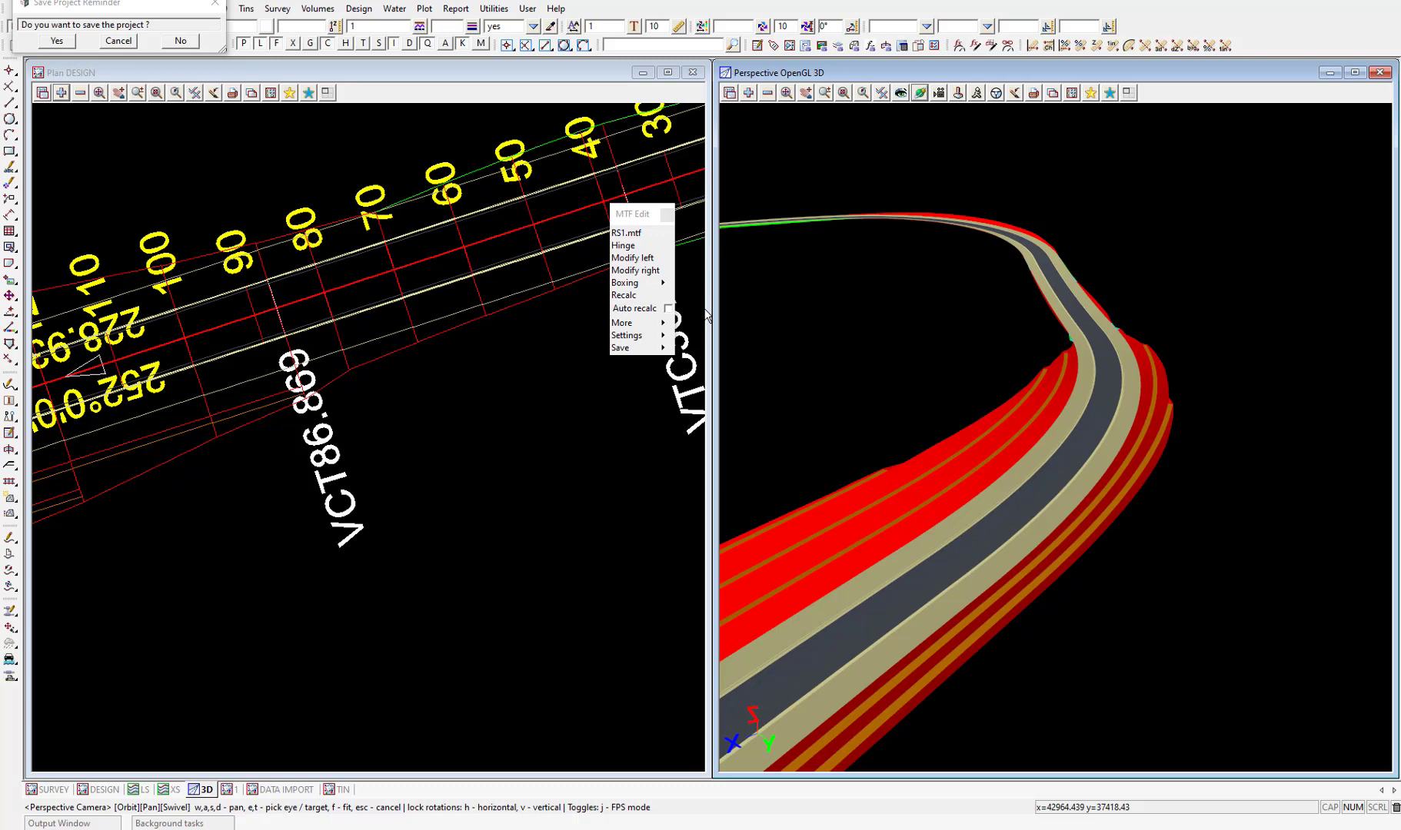
Step: Review RS1.mtf's left modifiers, then Save & Finish the MTF edit
click(650, 259)
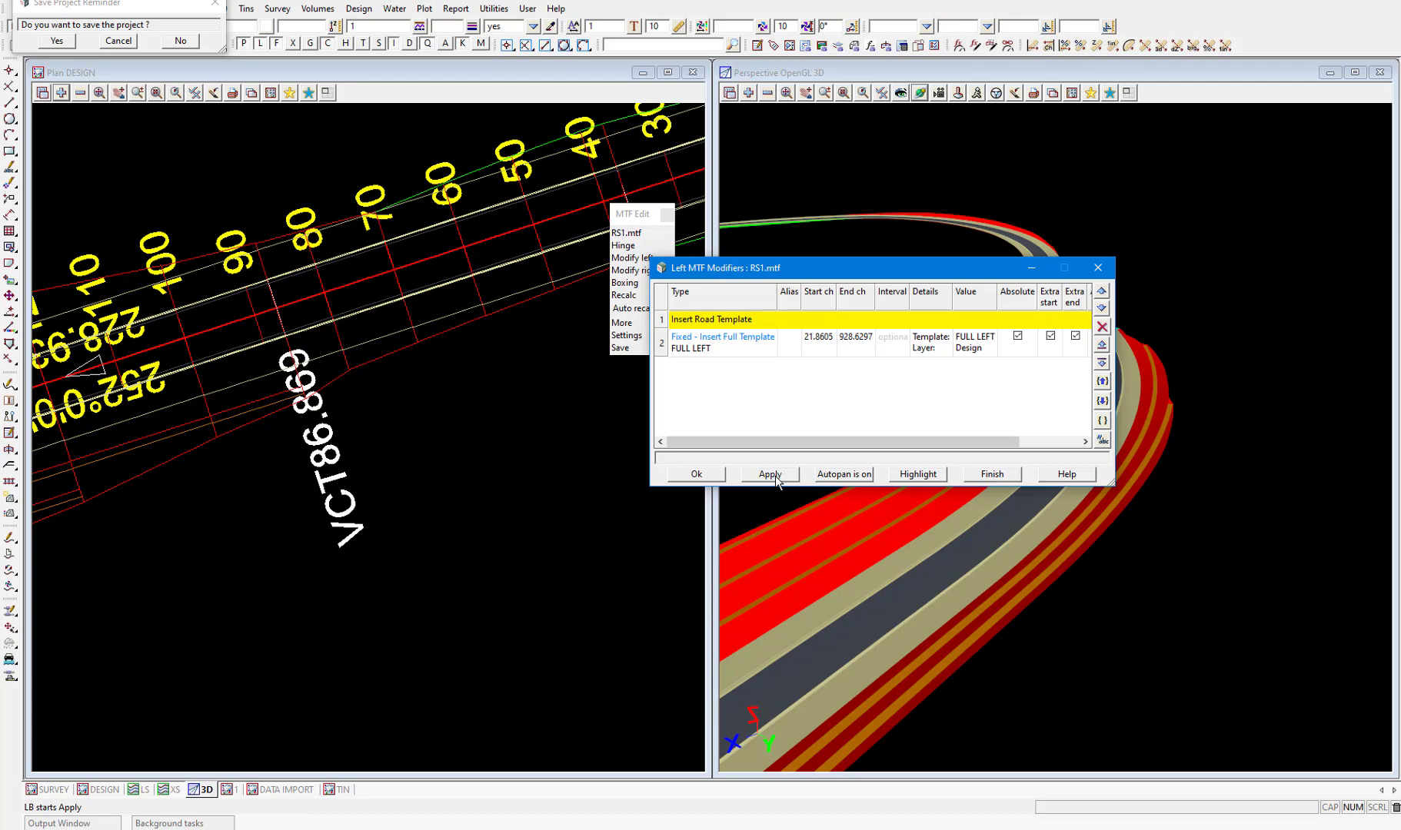
click(698, 475)
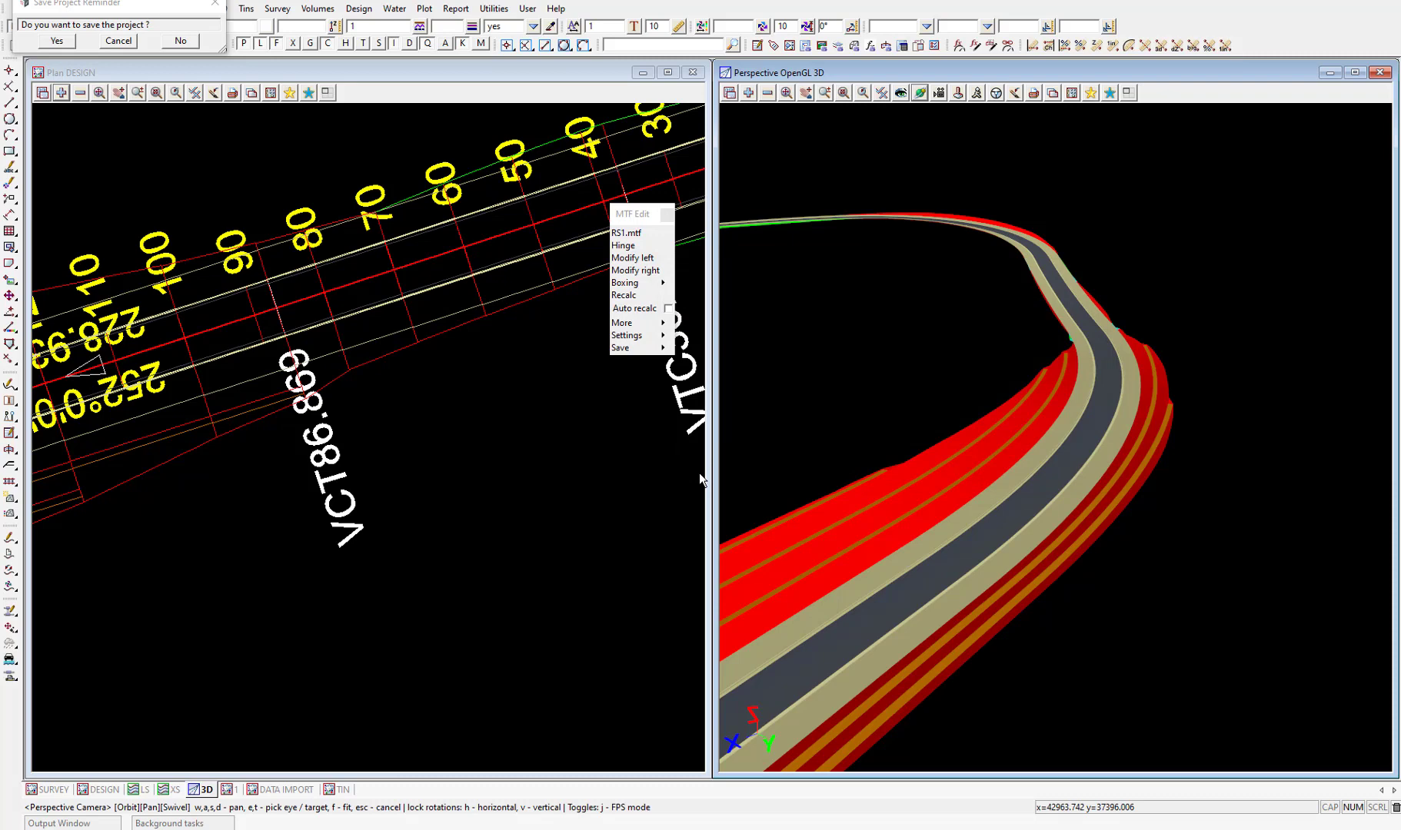
click(665, 348)
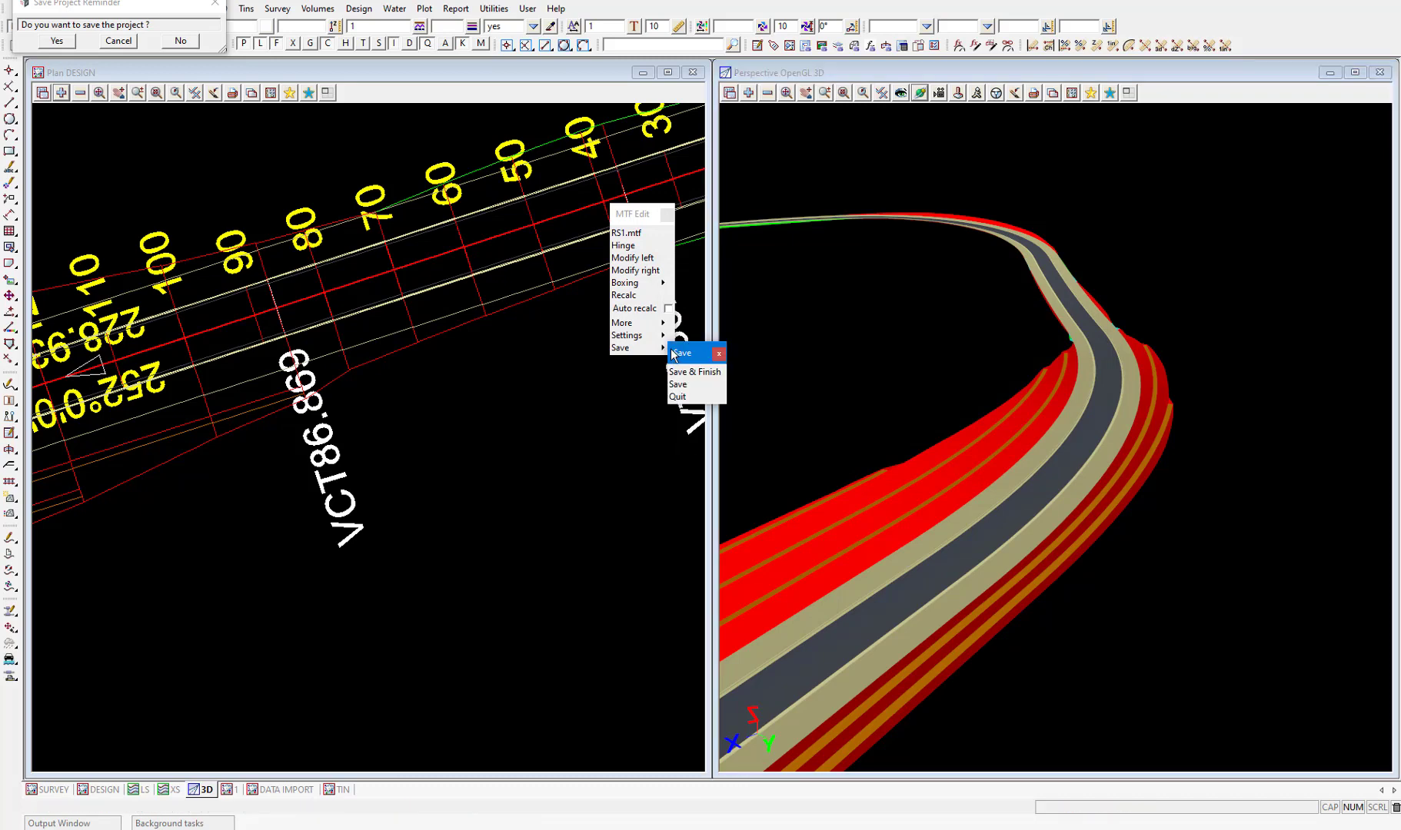
click(682, 373)
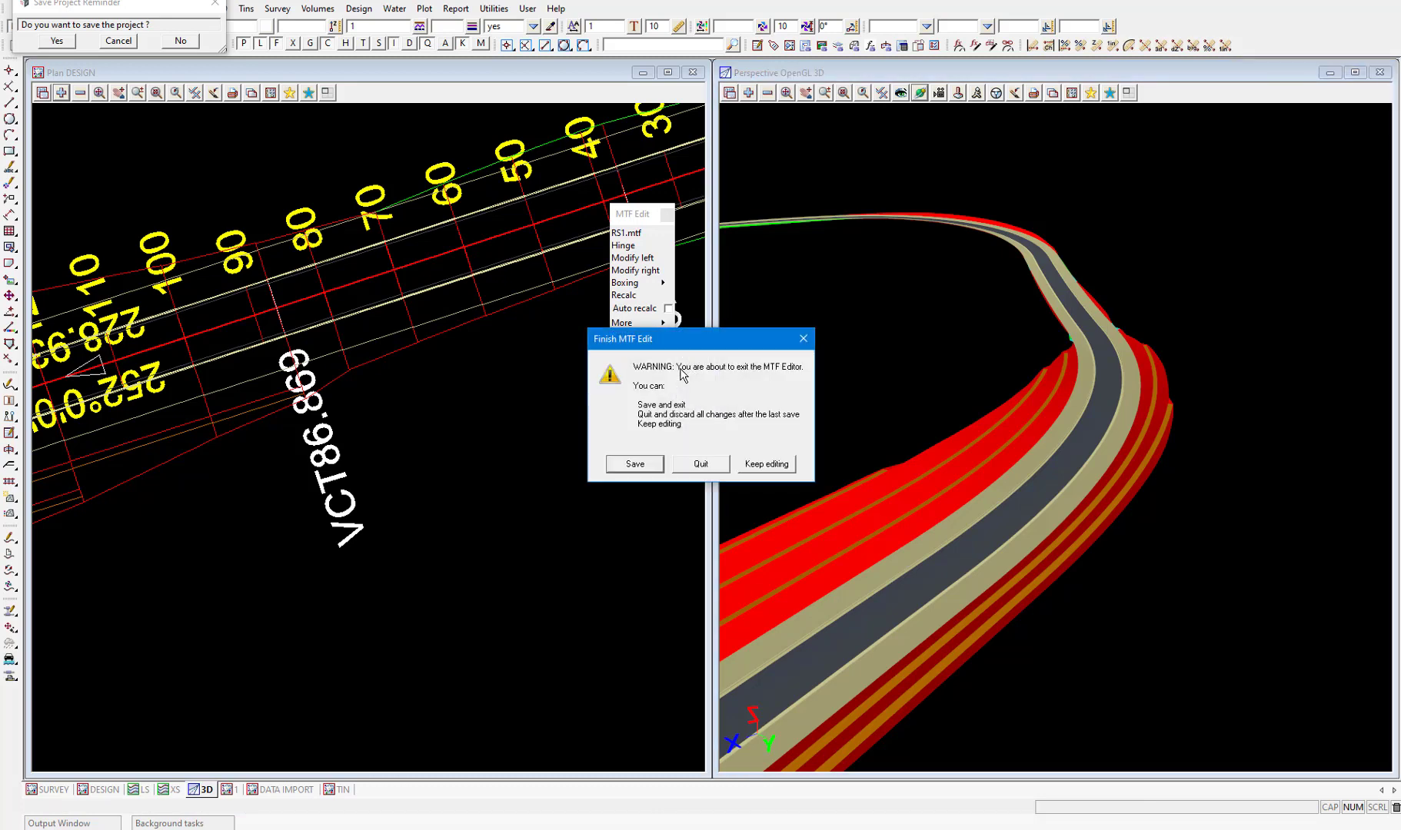
click(640, 464)
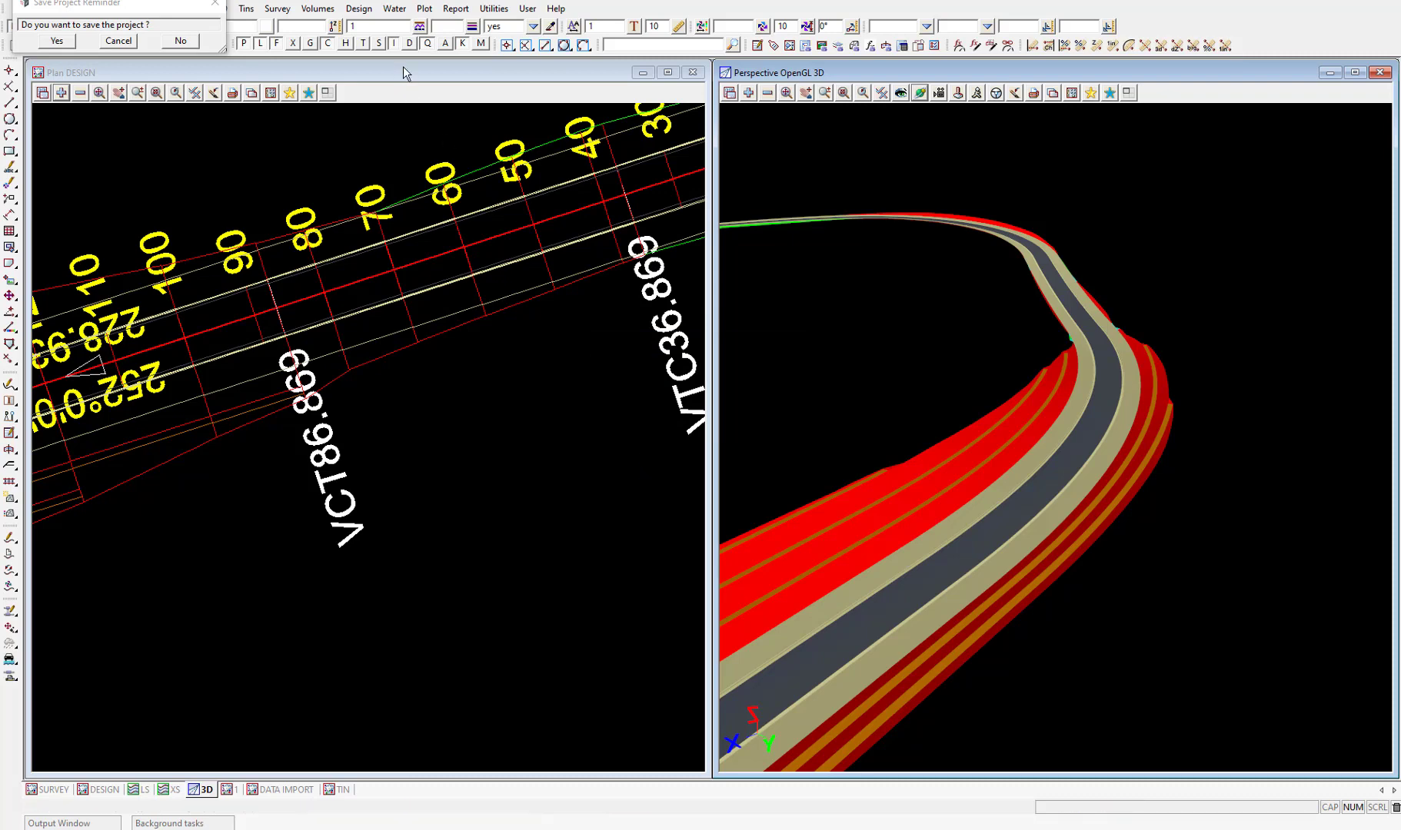
Step: Keep the Utilities Recalc commands open as a panel
click(358, 9)
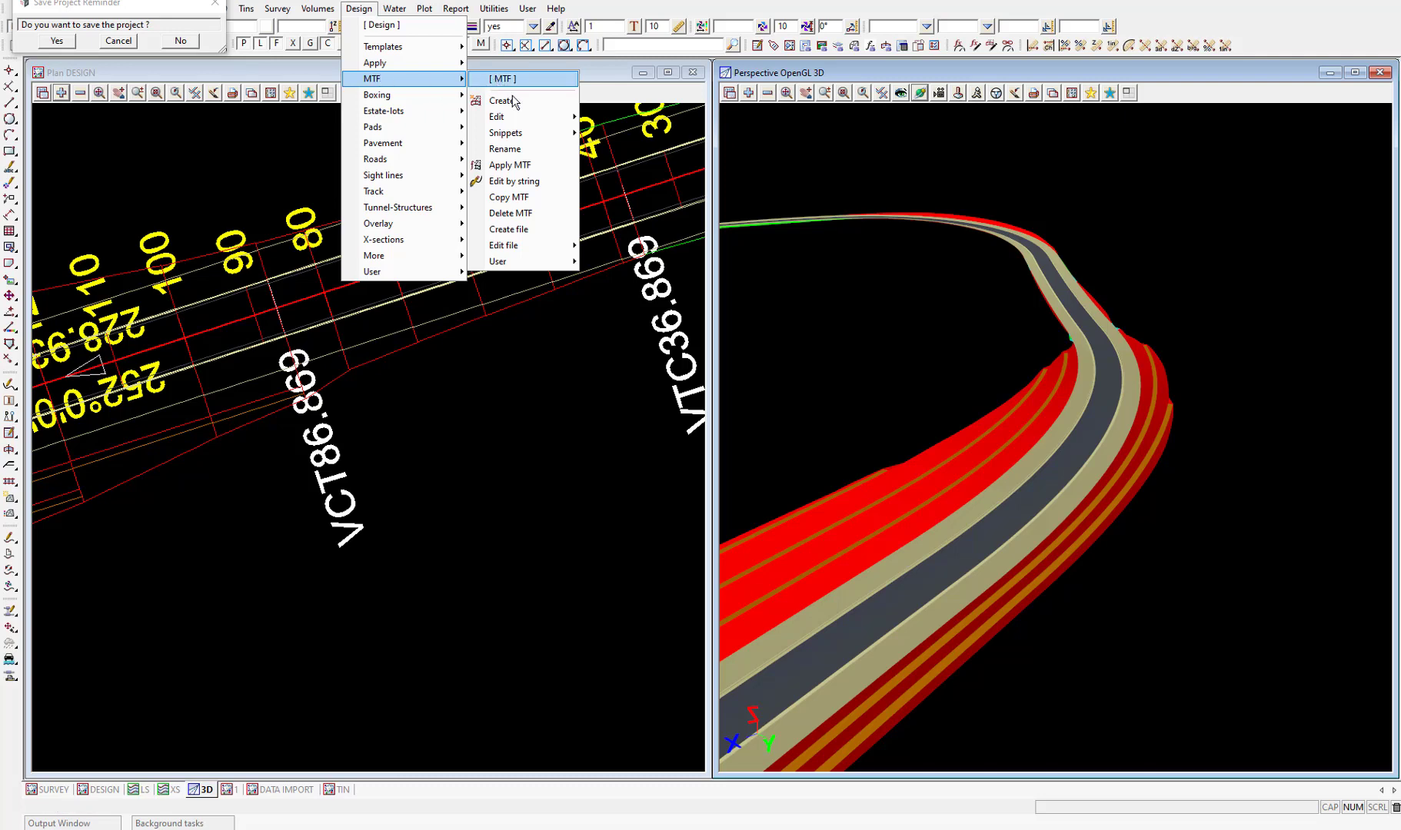
mouse_move(572, 123)
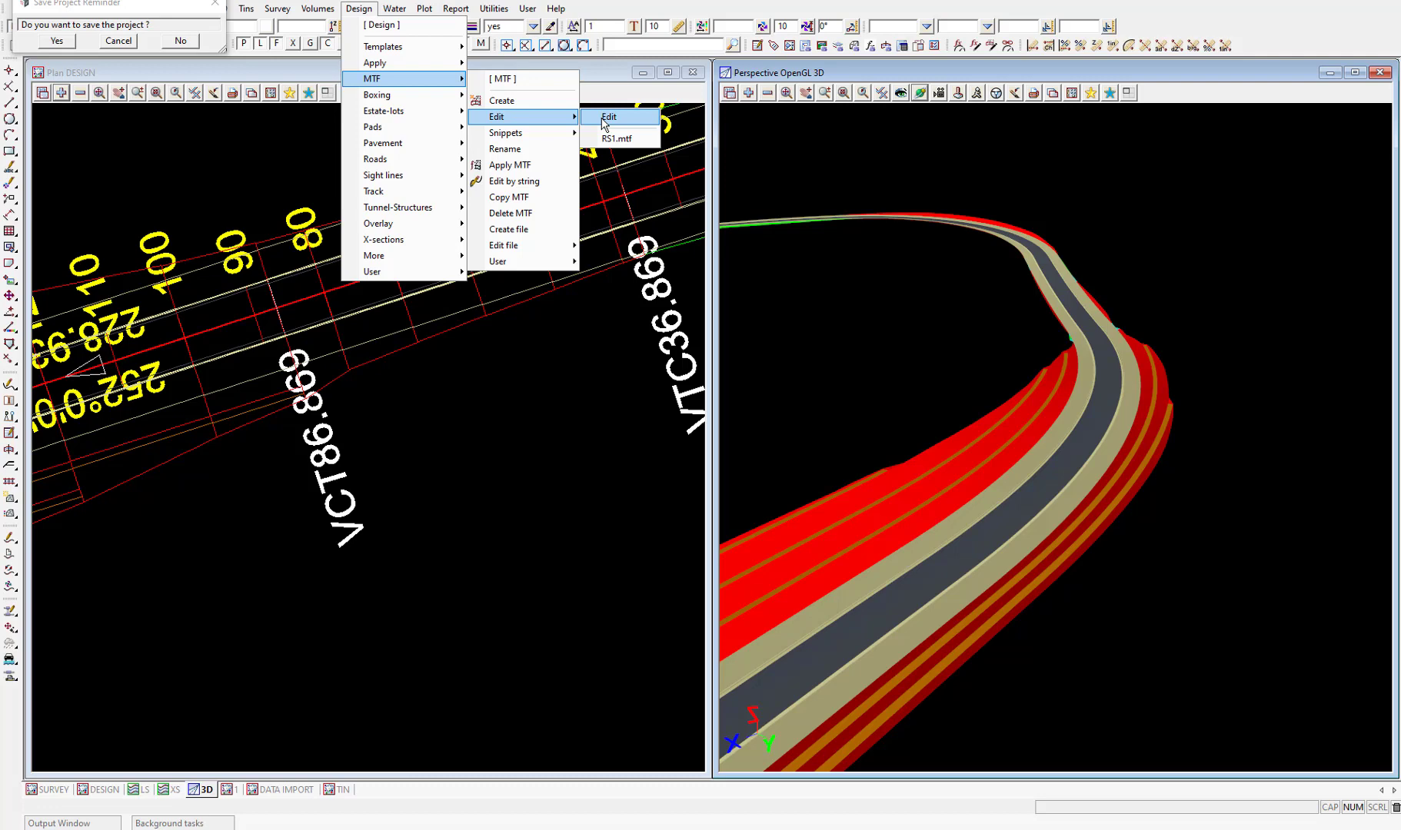
click(632, 203)
click(496, 10)
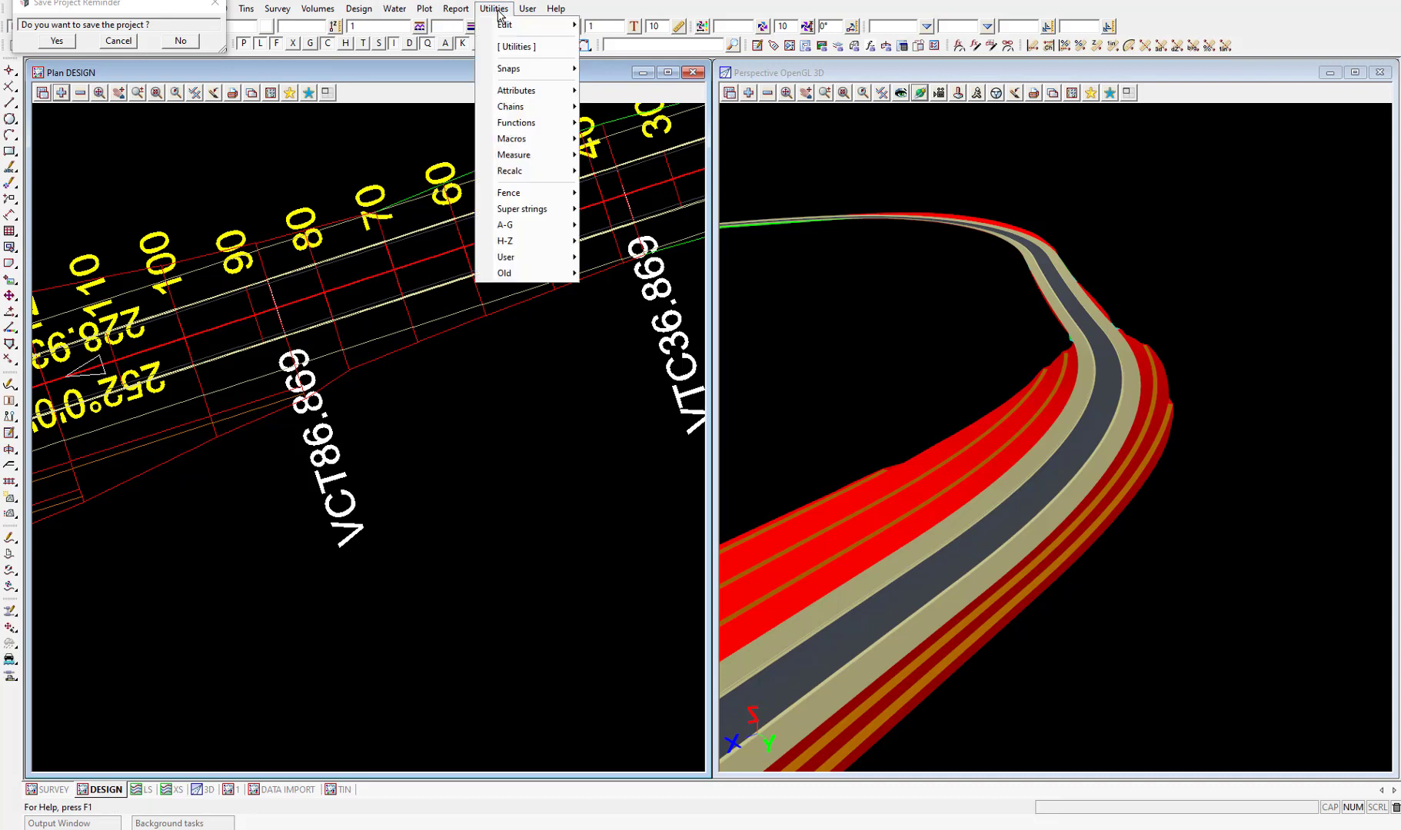
mouse_move(534, 174)
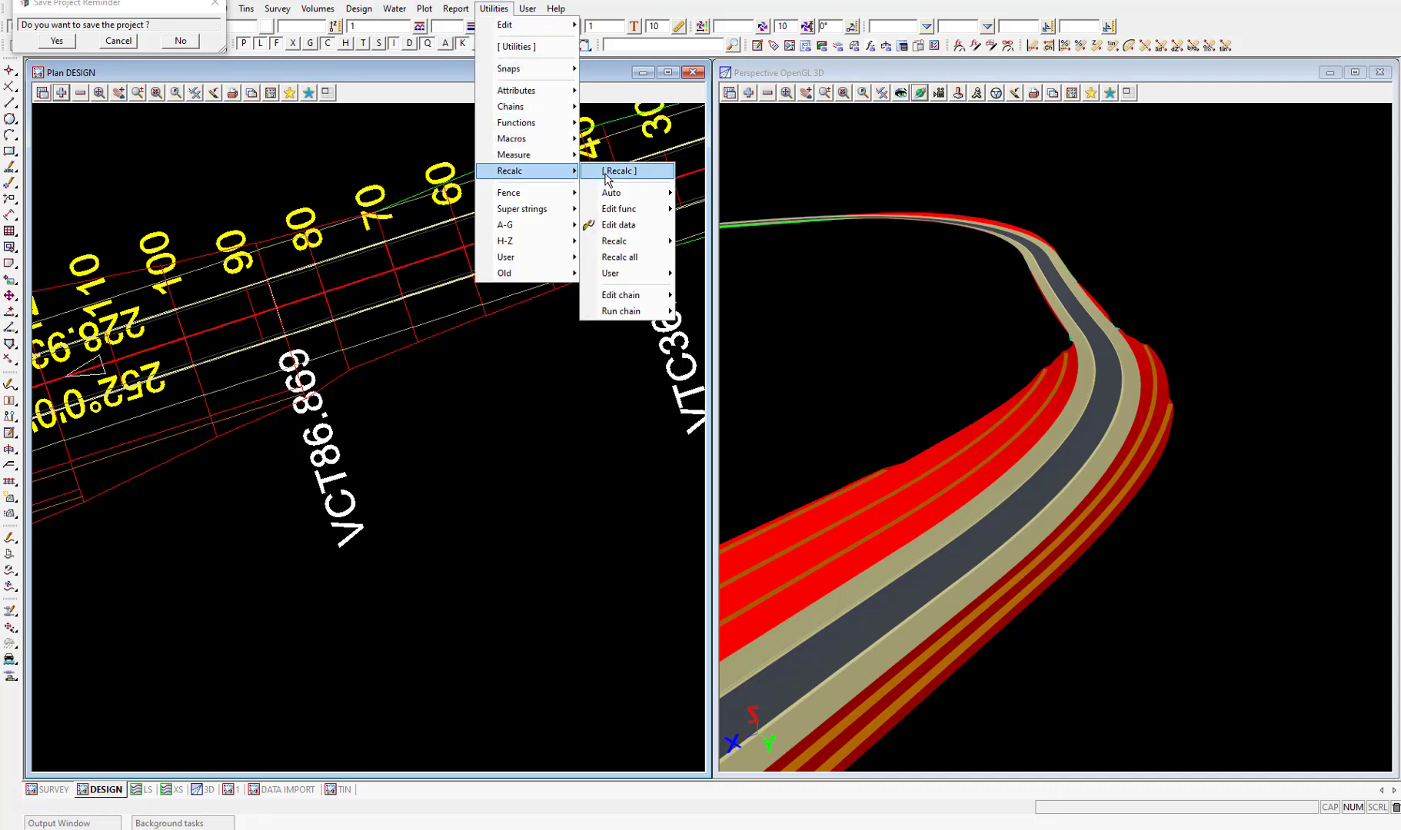
click(607, 172)
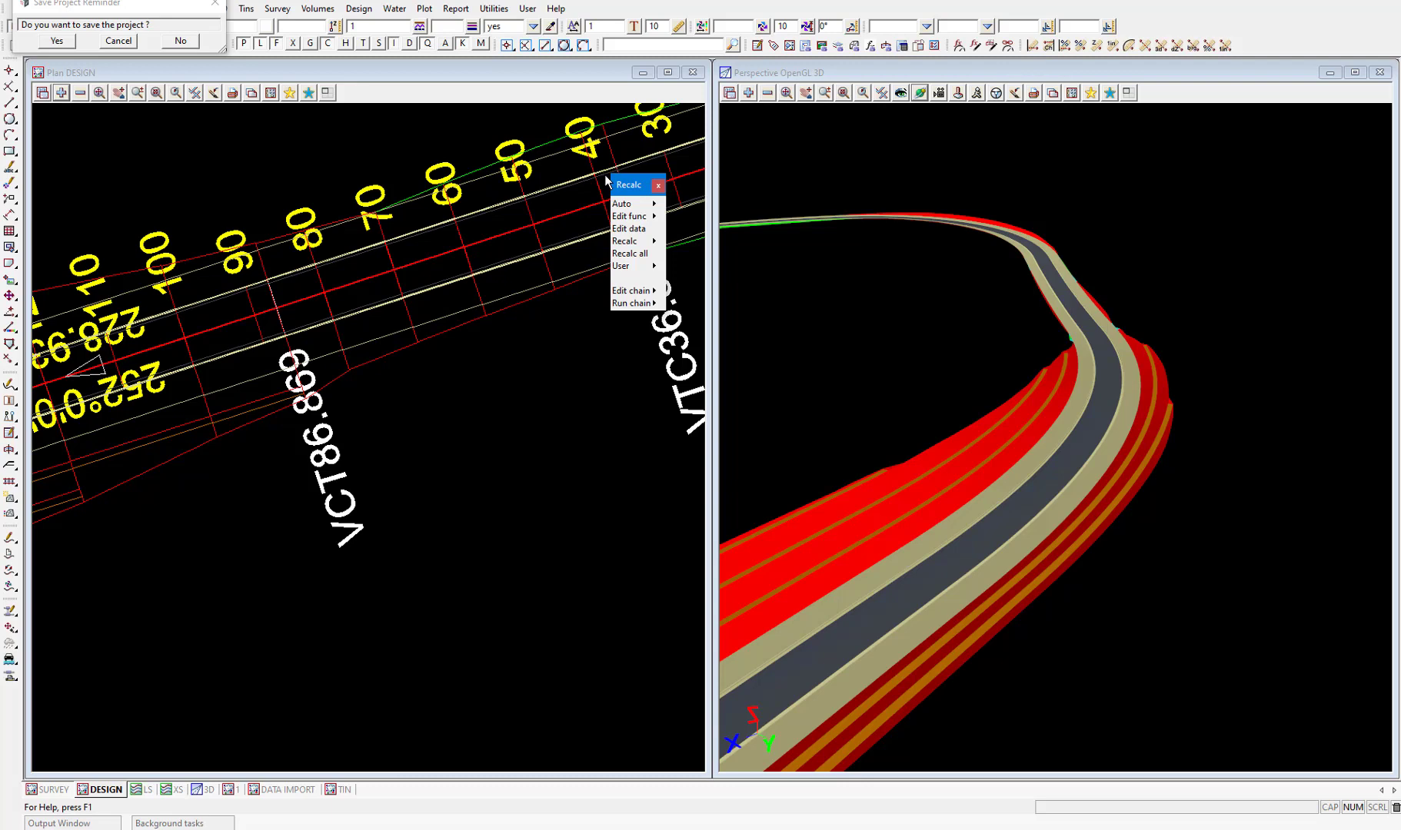
Step: Run Edit data on the RS2 road string in plan to bring up RS1.mtf's MTF Edit menu
click(635, 230)
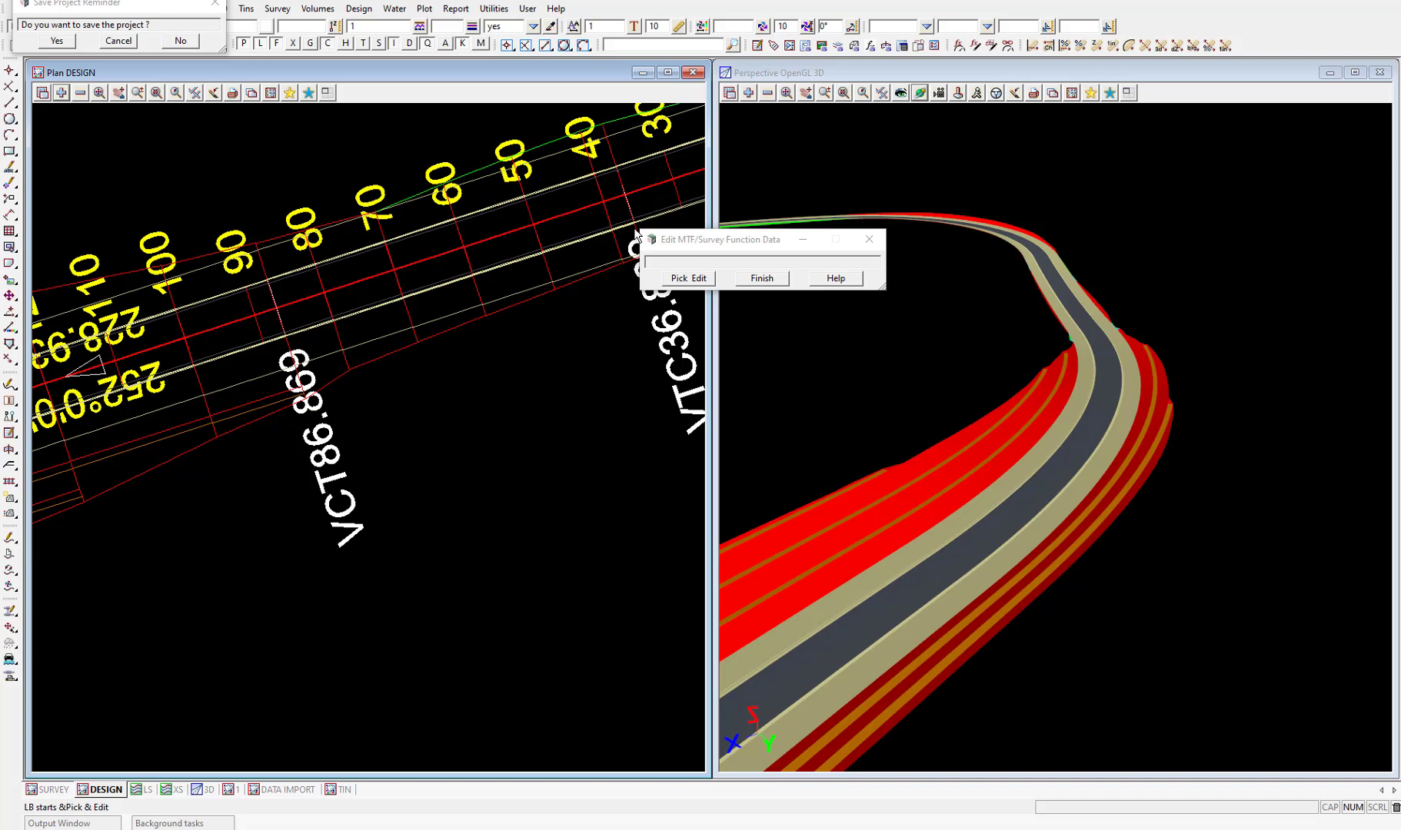
click(461, 238)
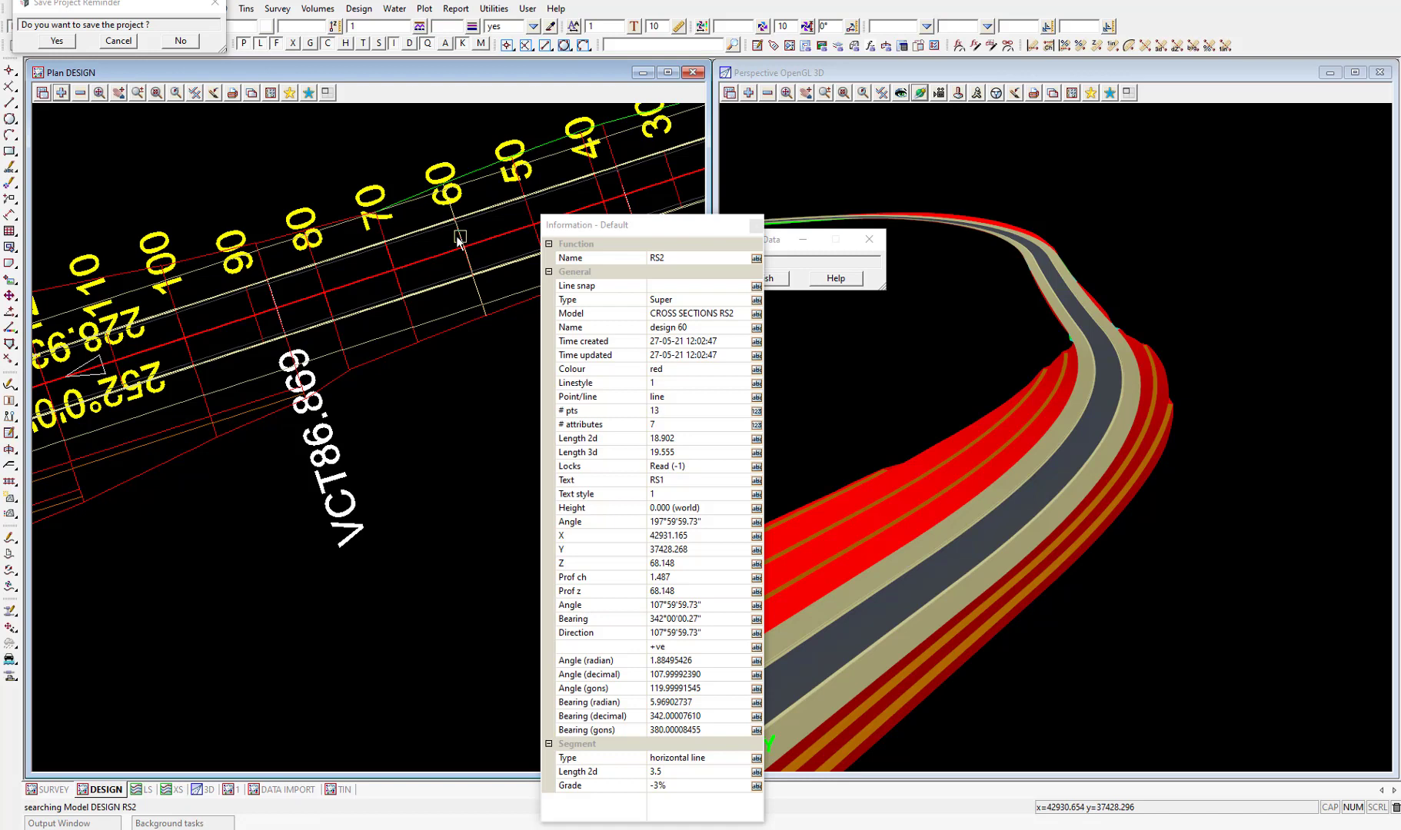
right_click(459, 241)
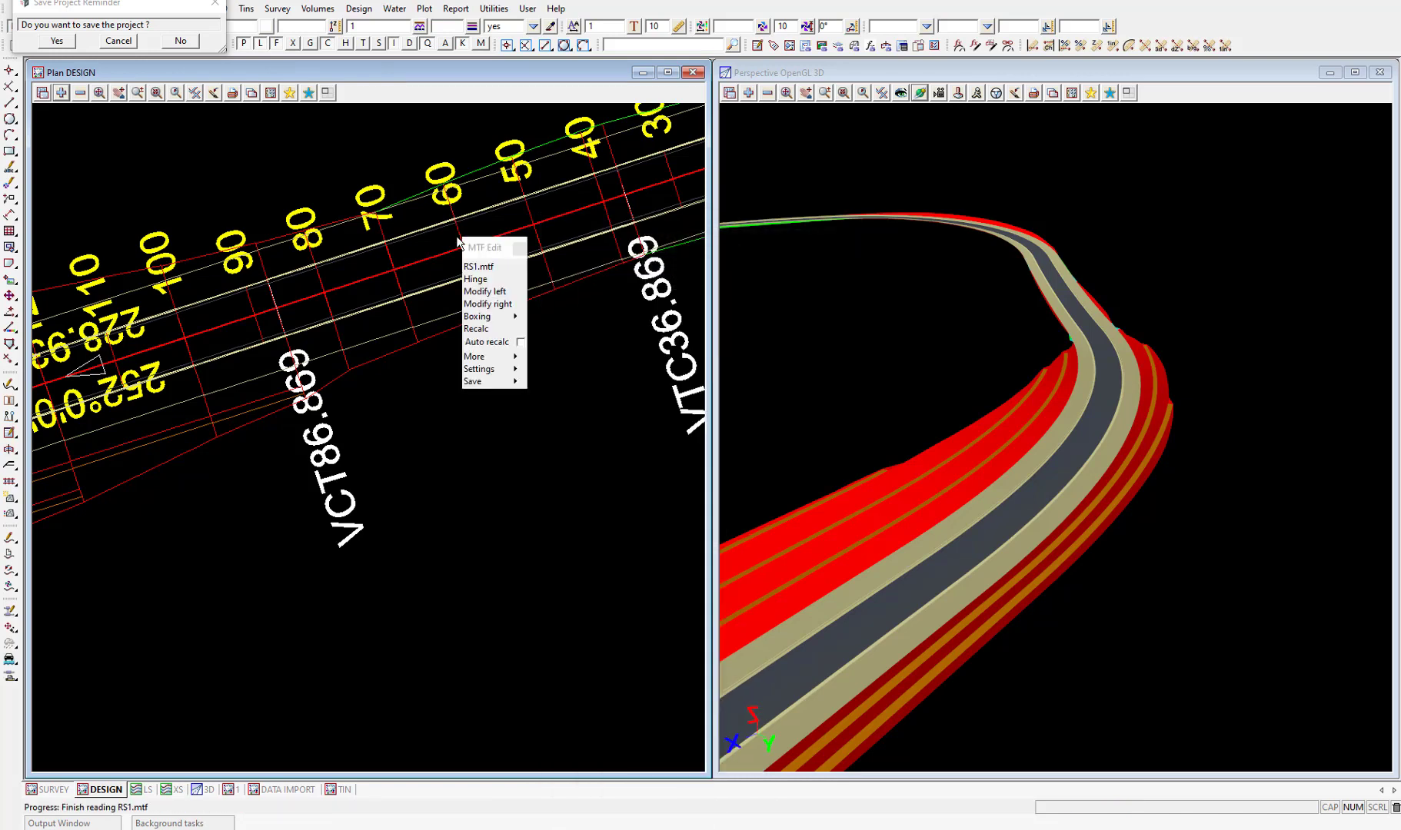